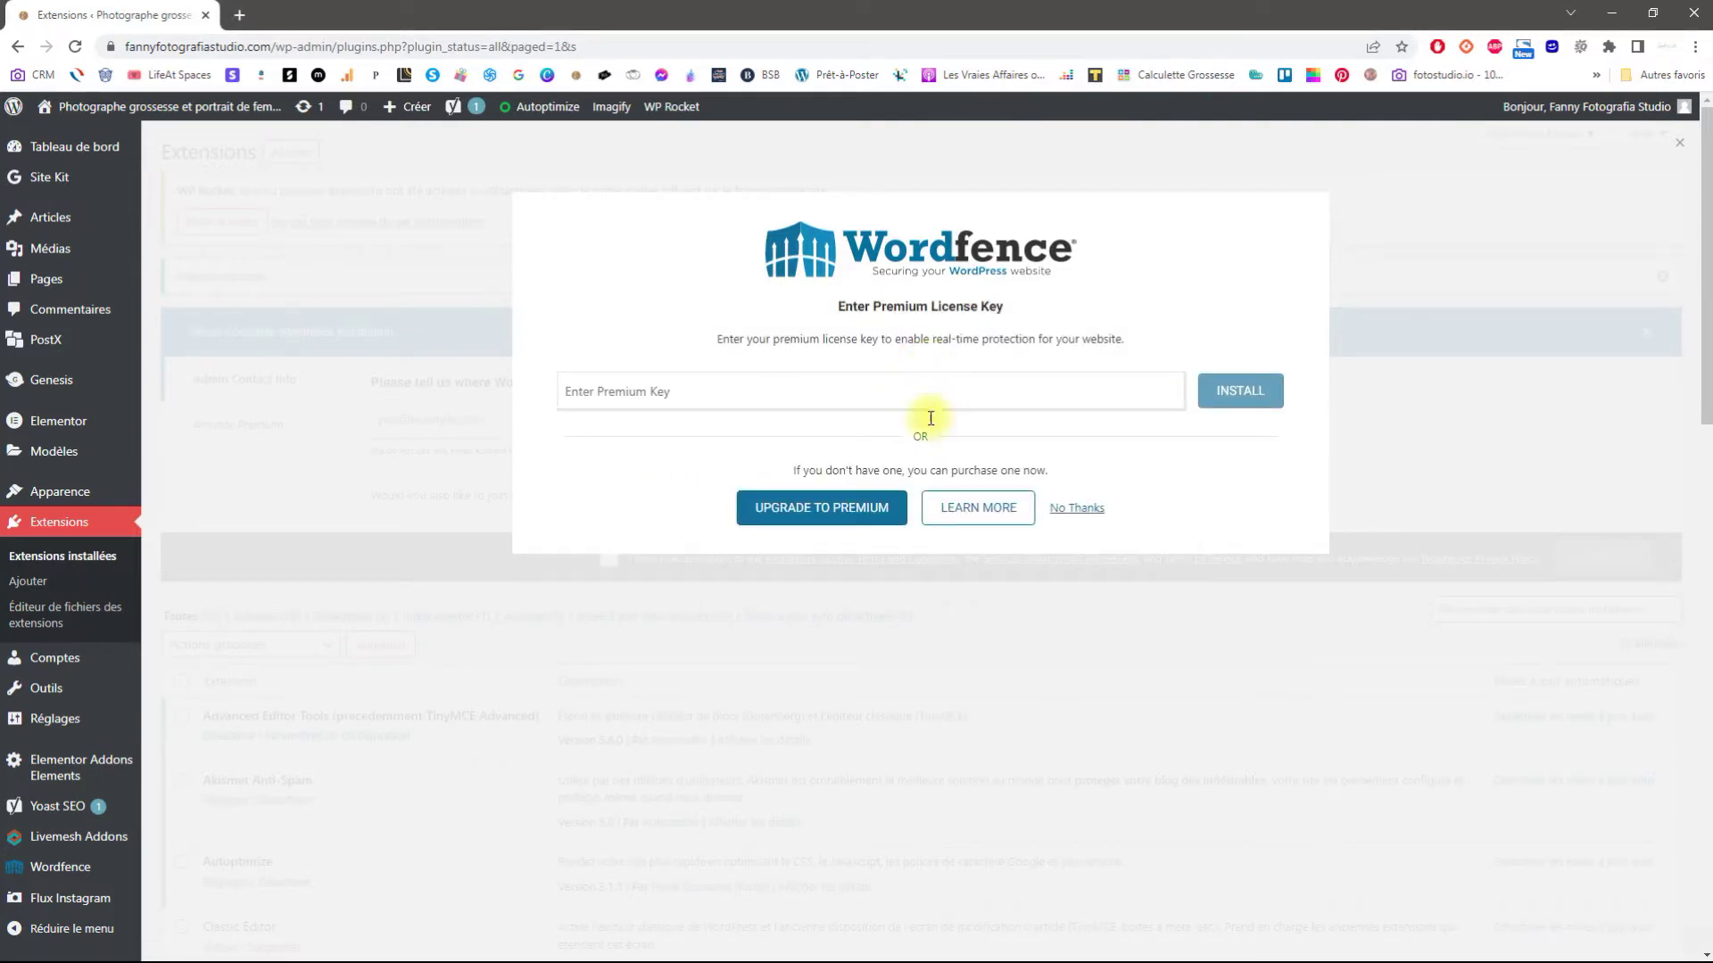
Decline the premium license prompt and open the Wordfence Dashboard, dismissing its introduction tour.
click(1080, 507)
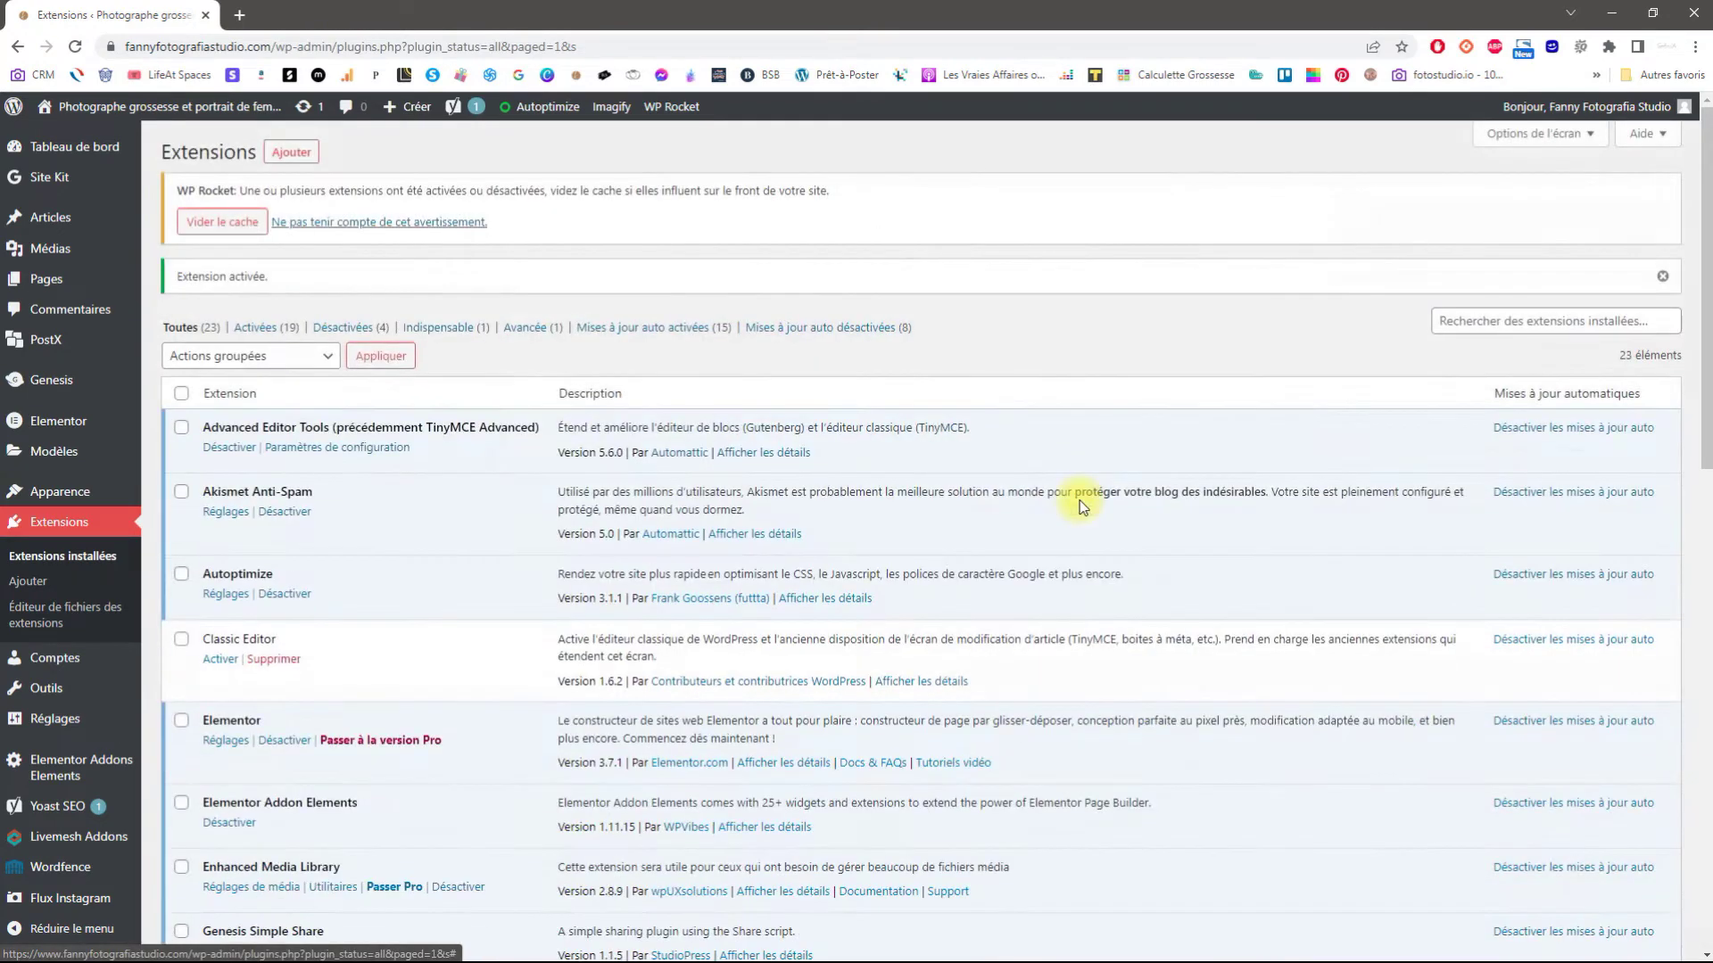
scroll(398, 612, down, 10)
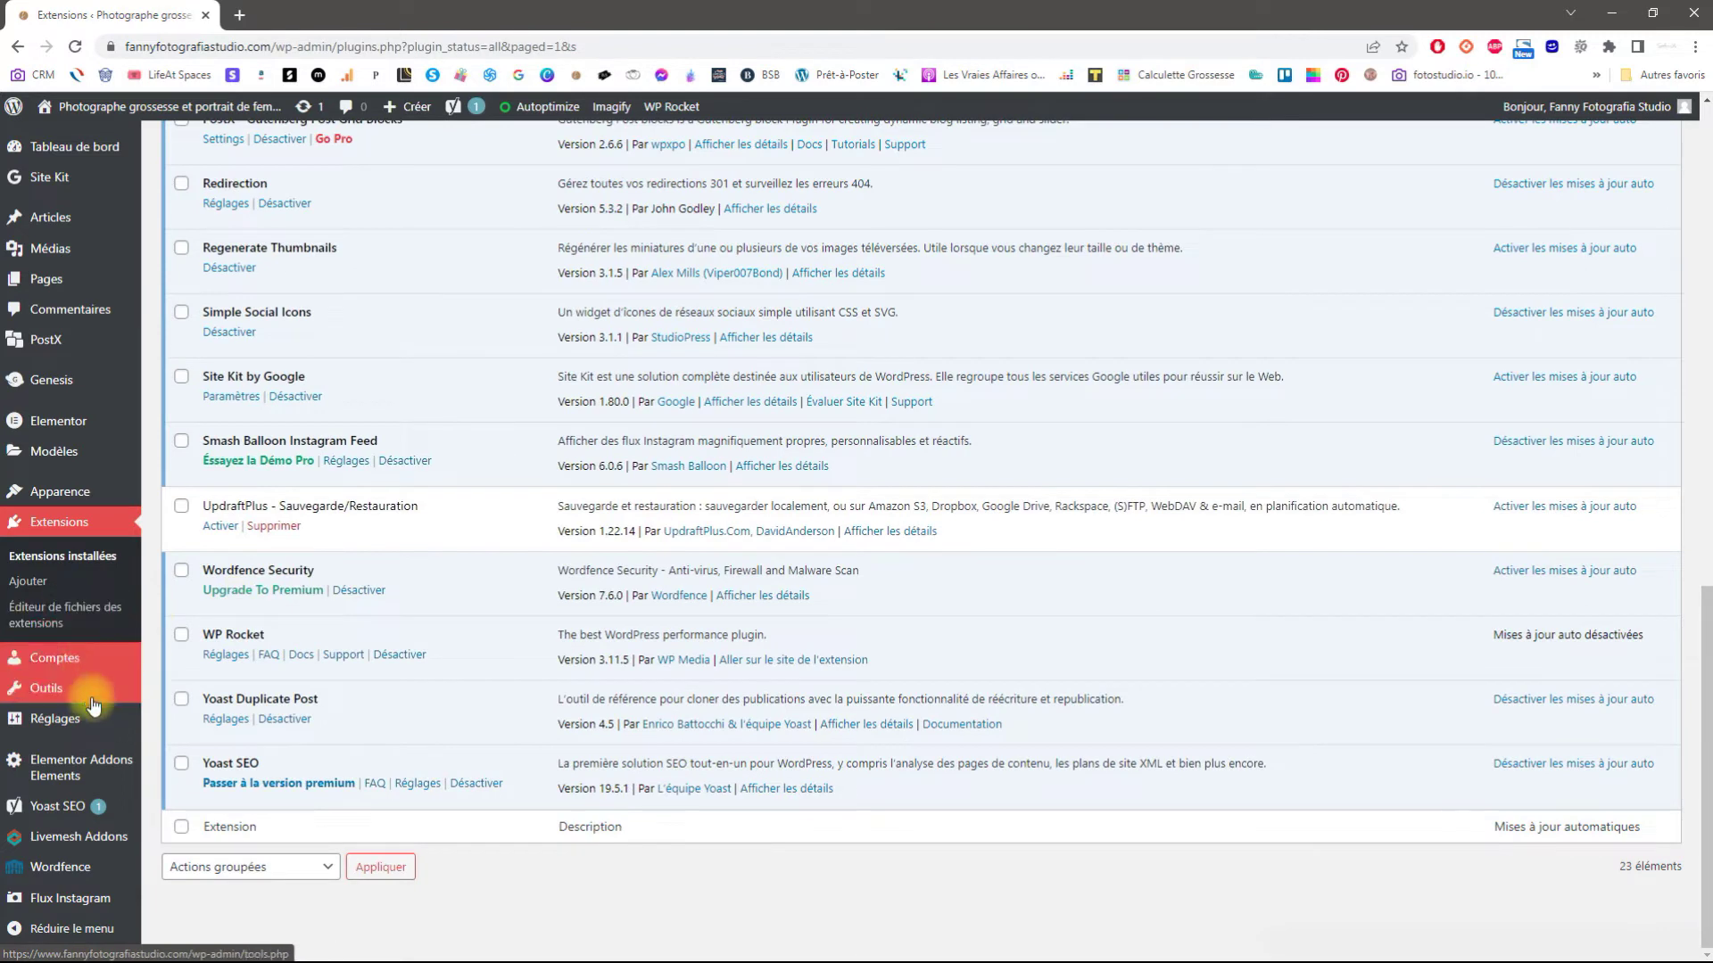
mouse_move(95, 874)
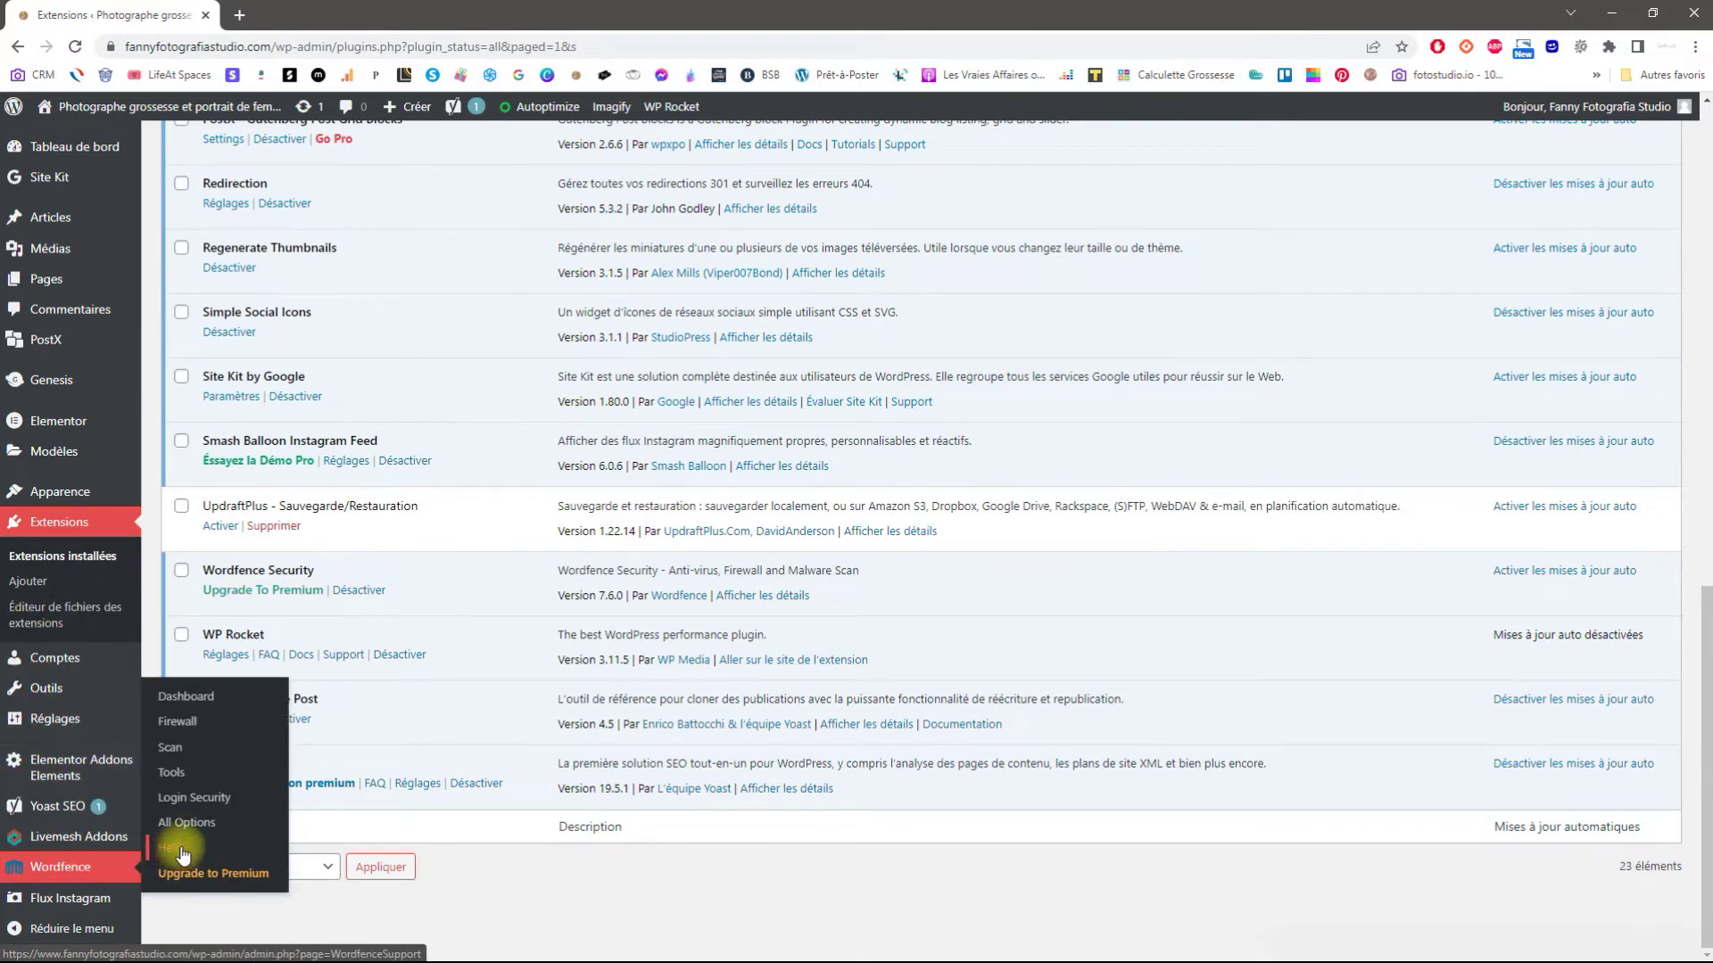
click(204, 699)
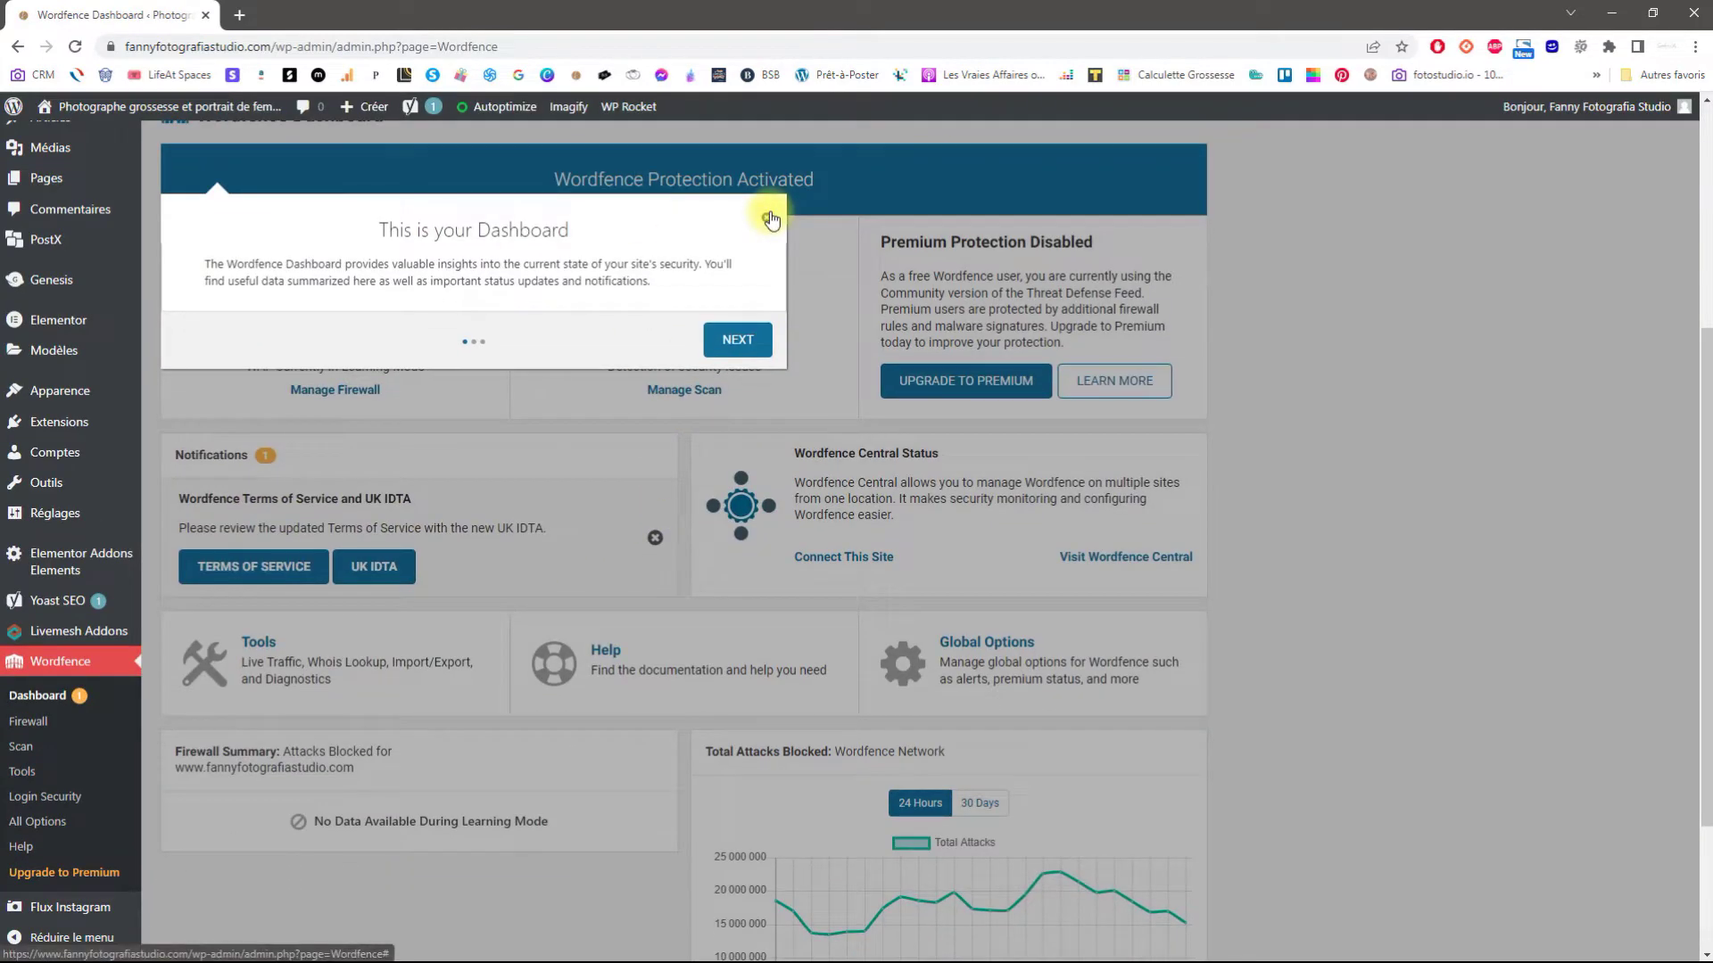
click(771, 220)
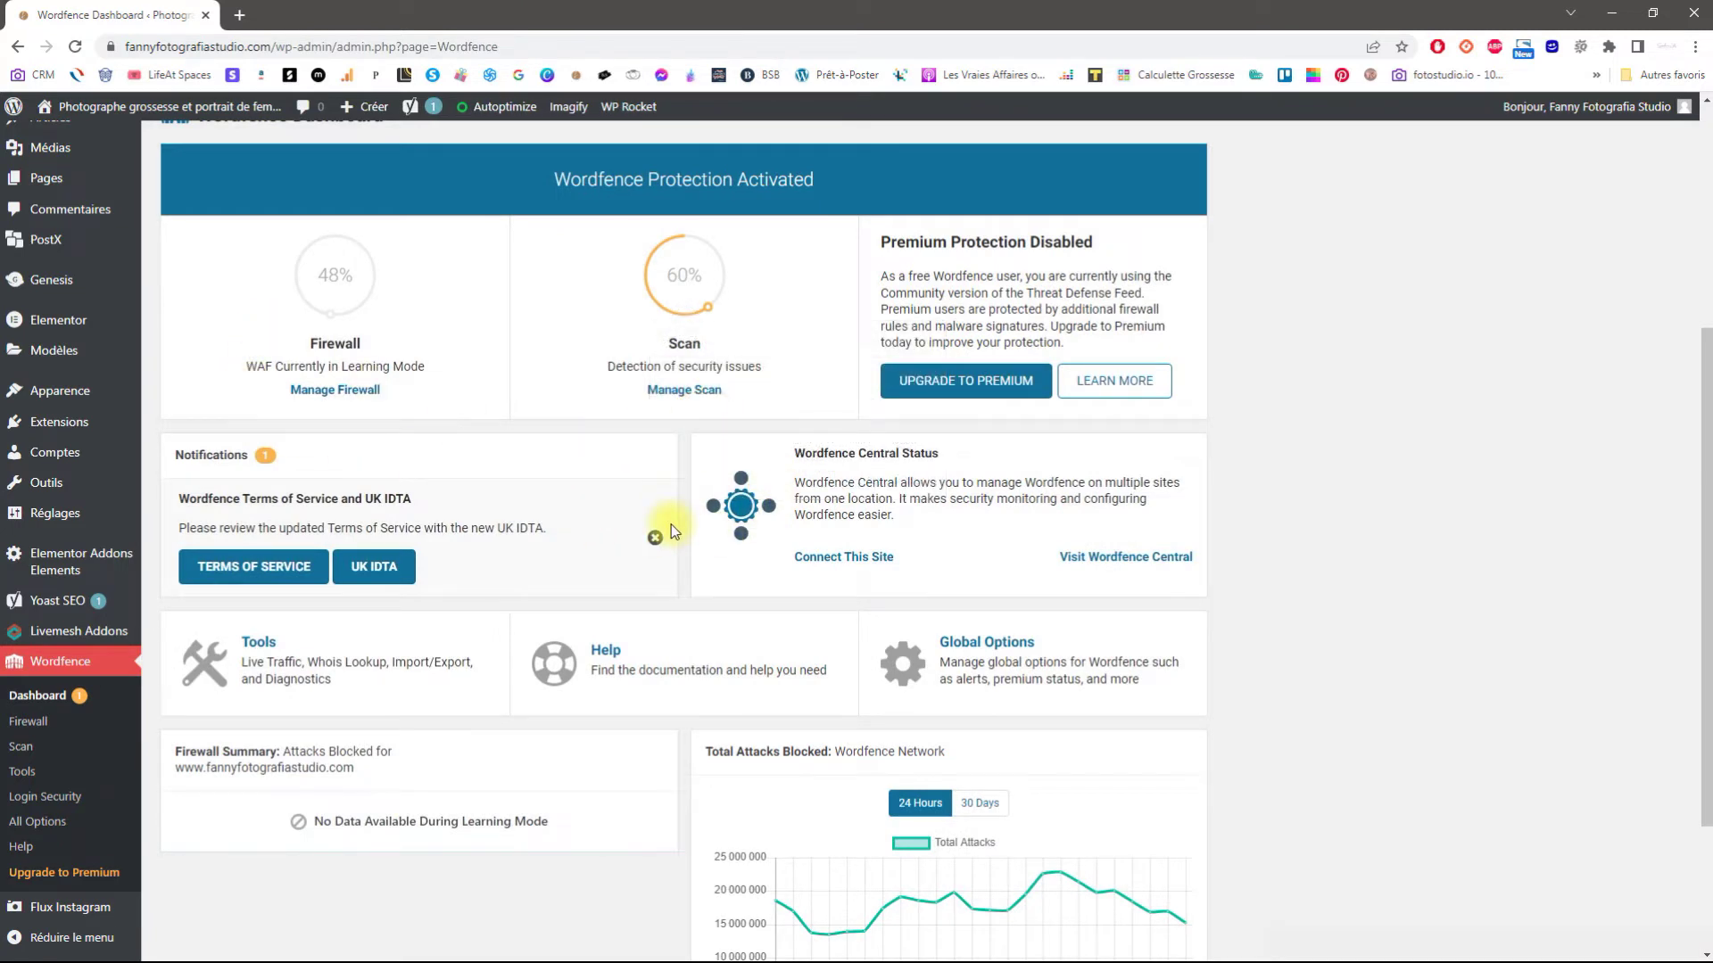
Review the Wordfence Dashboard down to the Total Attacks Blocked chart and inspect its most recent data point.
scroll(625, 504, down, 2)
scroll(681, 501, up, 1)
scroll(682, 502, down, 1)
mouse_move(784, 703)
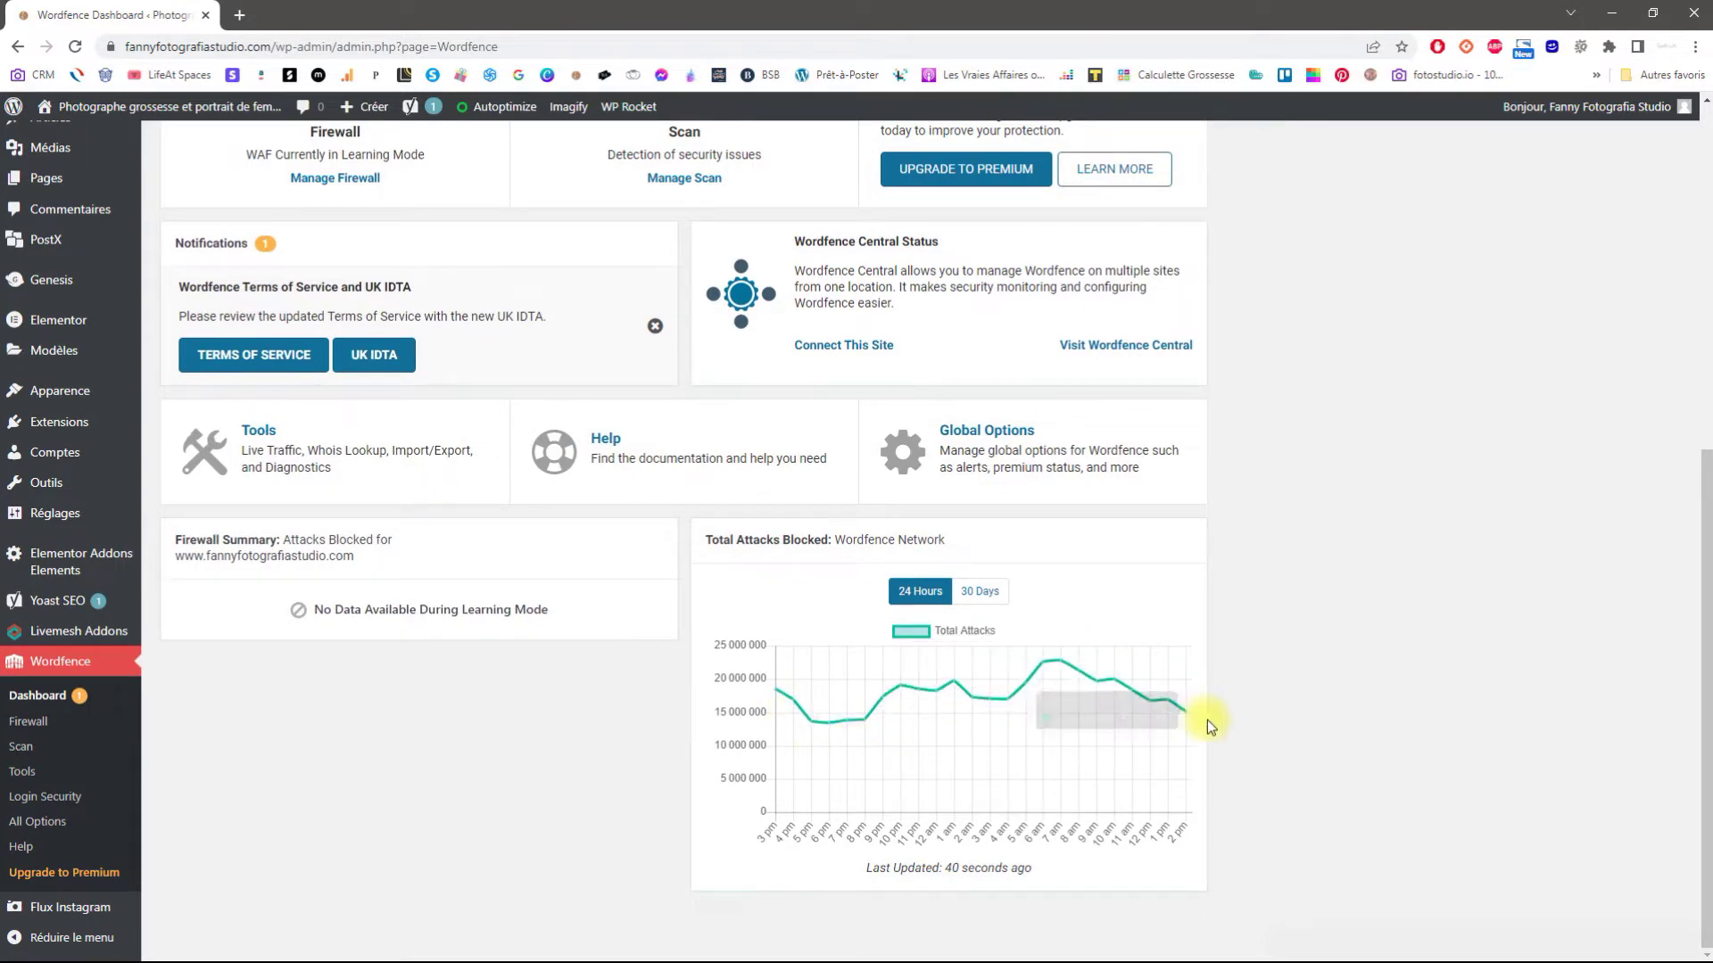
mouse_move(1184, 709)
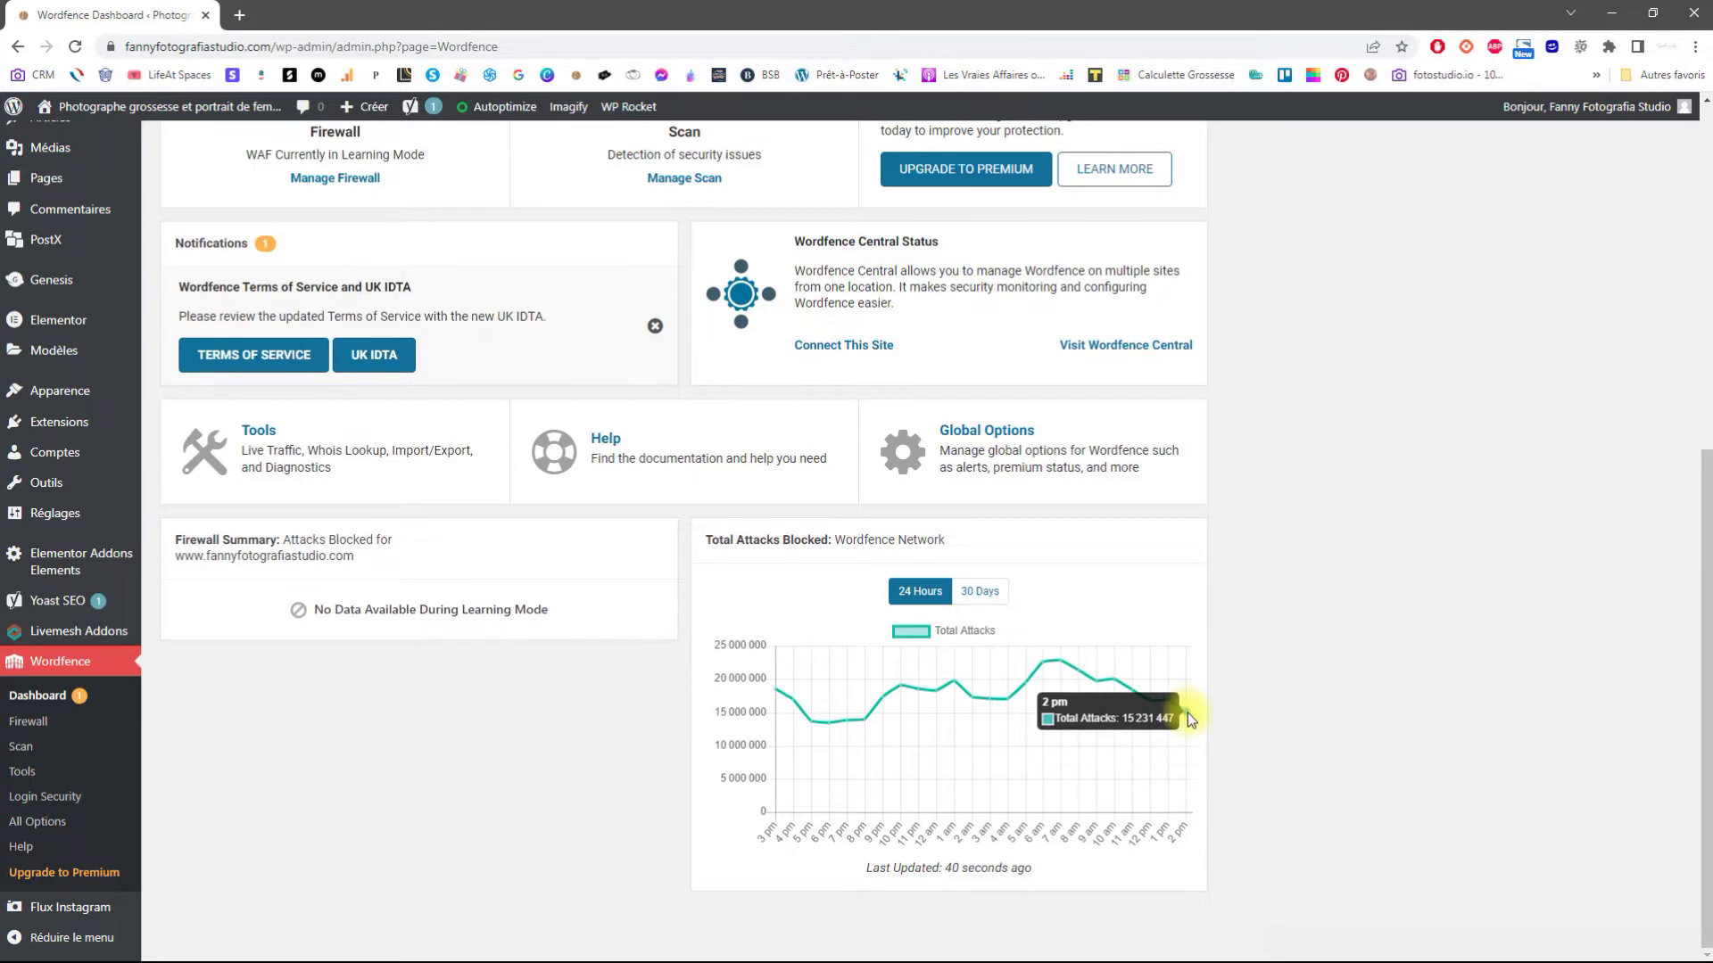
Open Wordfence's All Options page and examine the Wordfence License and View Customization sections.
click(55, 729)
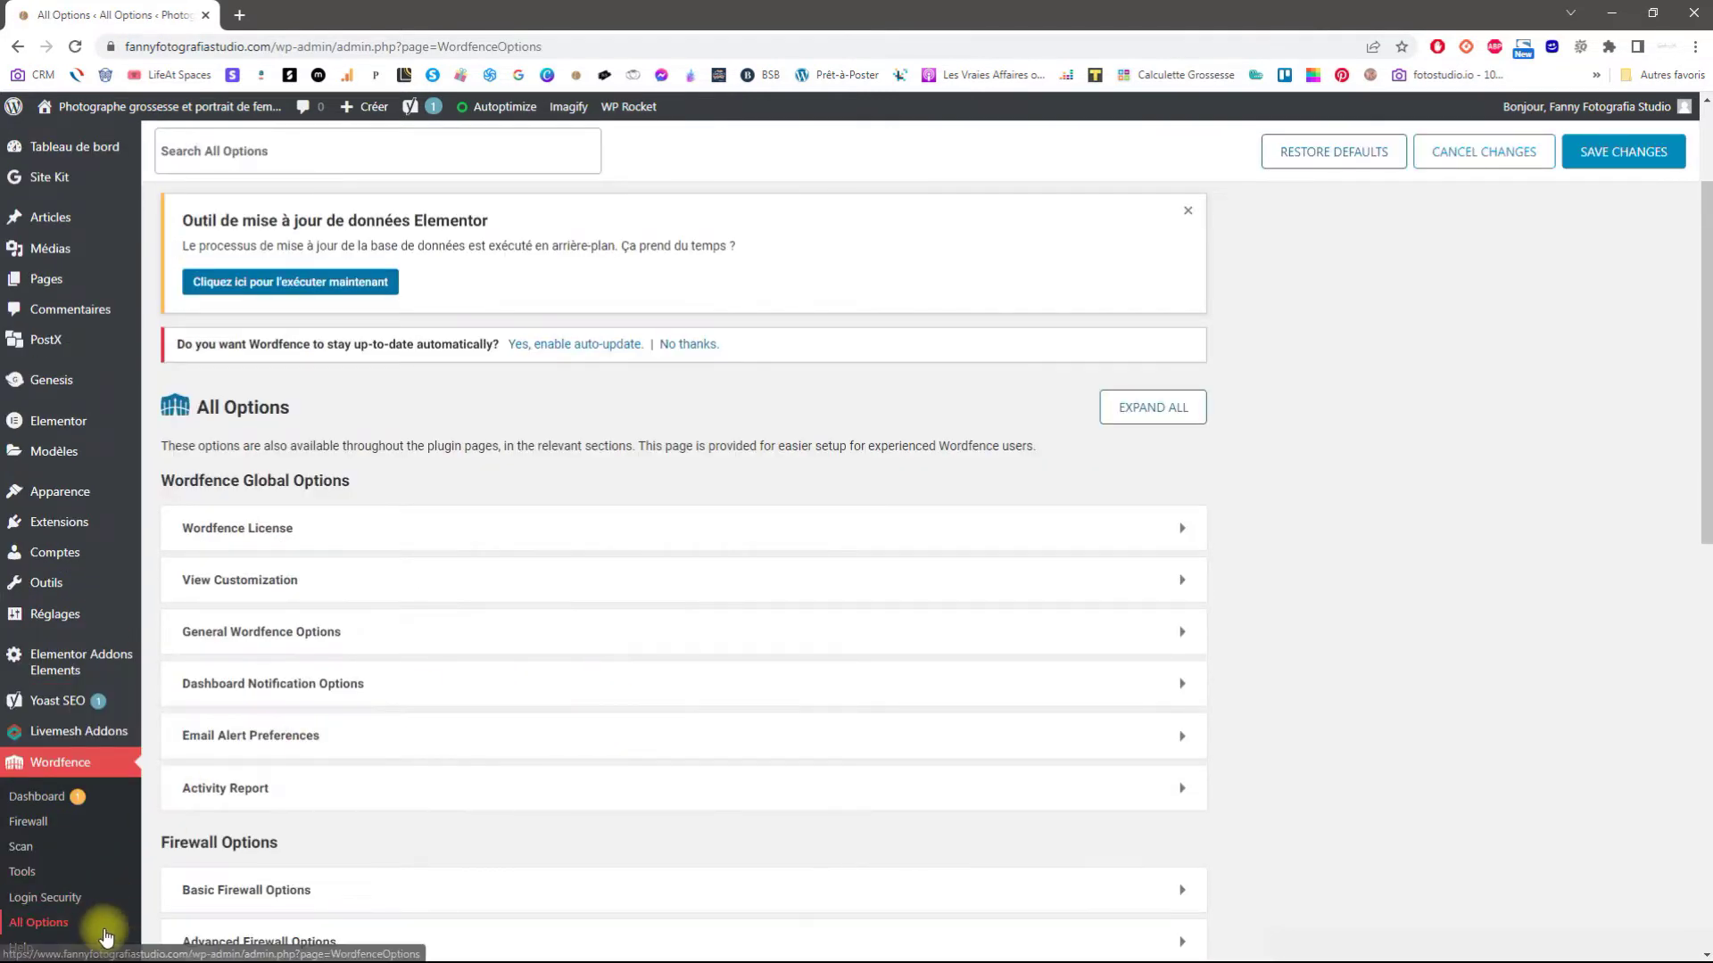
click(524, 526)
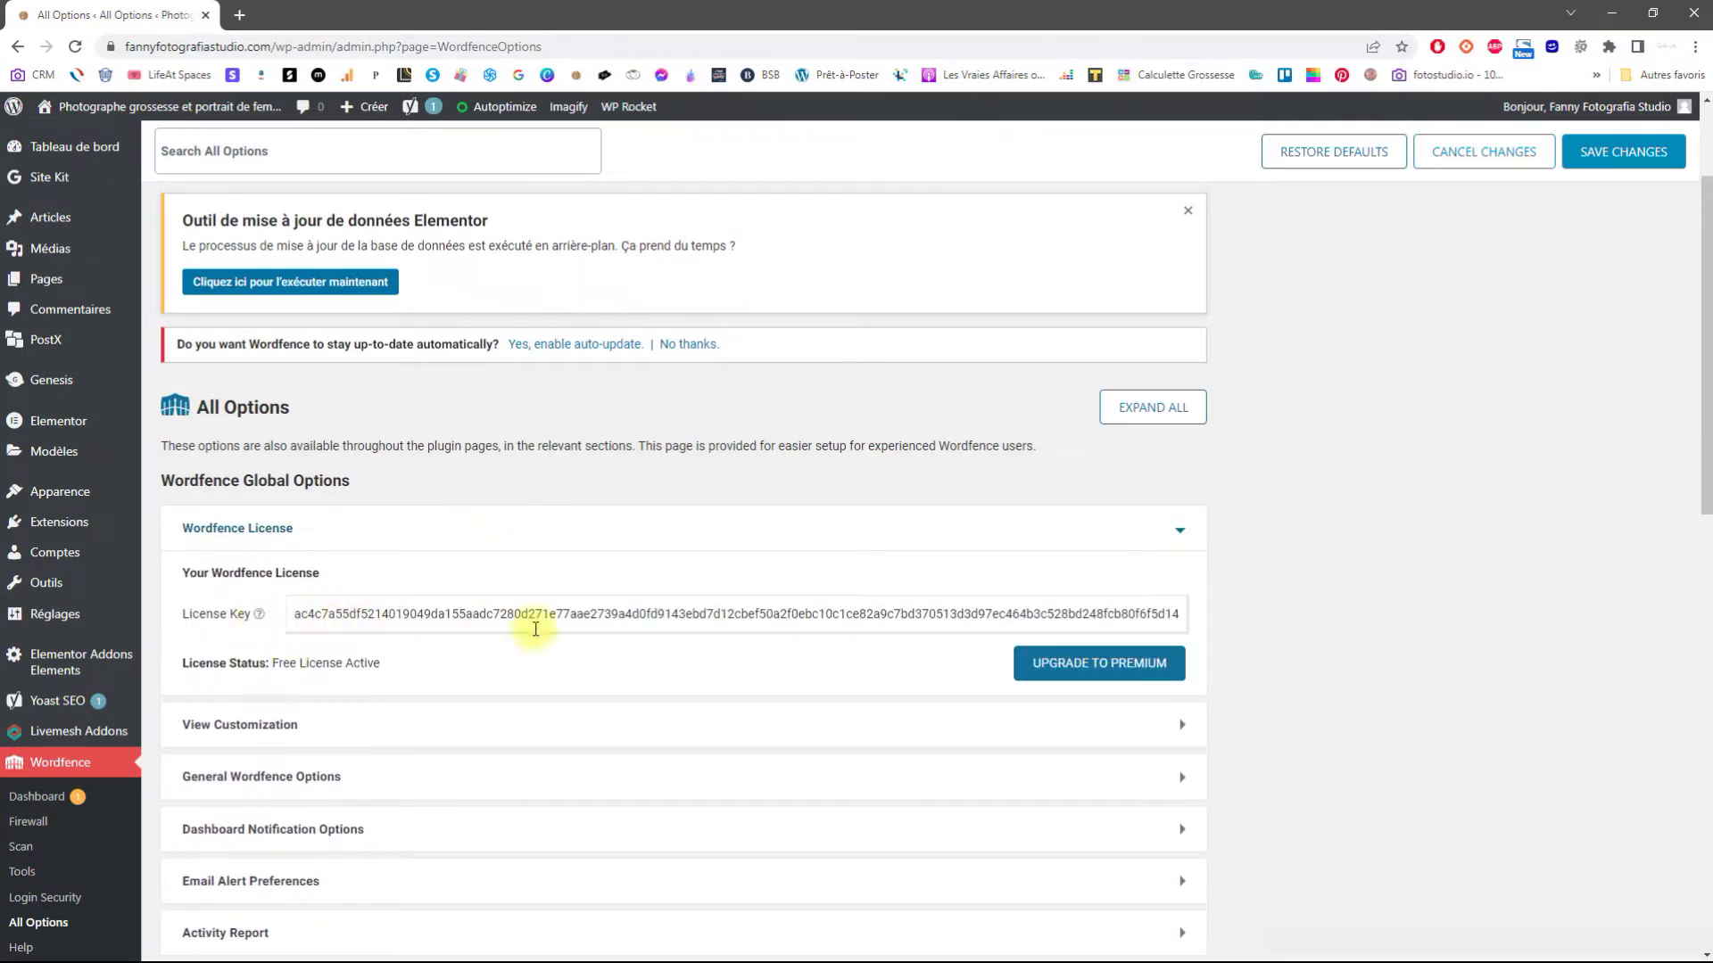
click(740, 535)
click(739, 535)
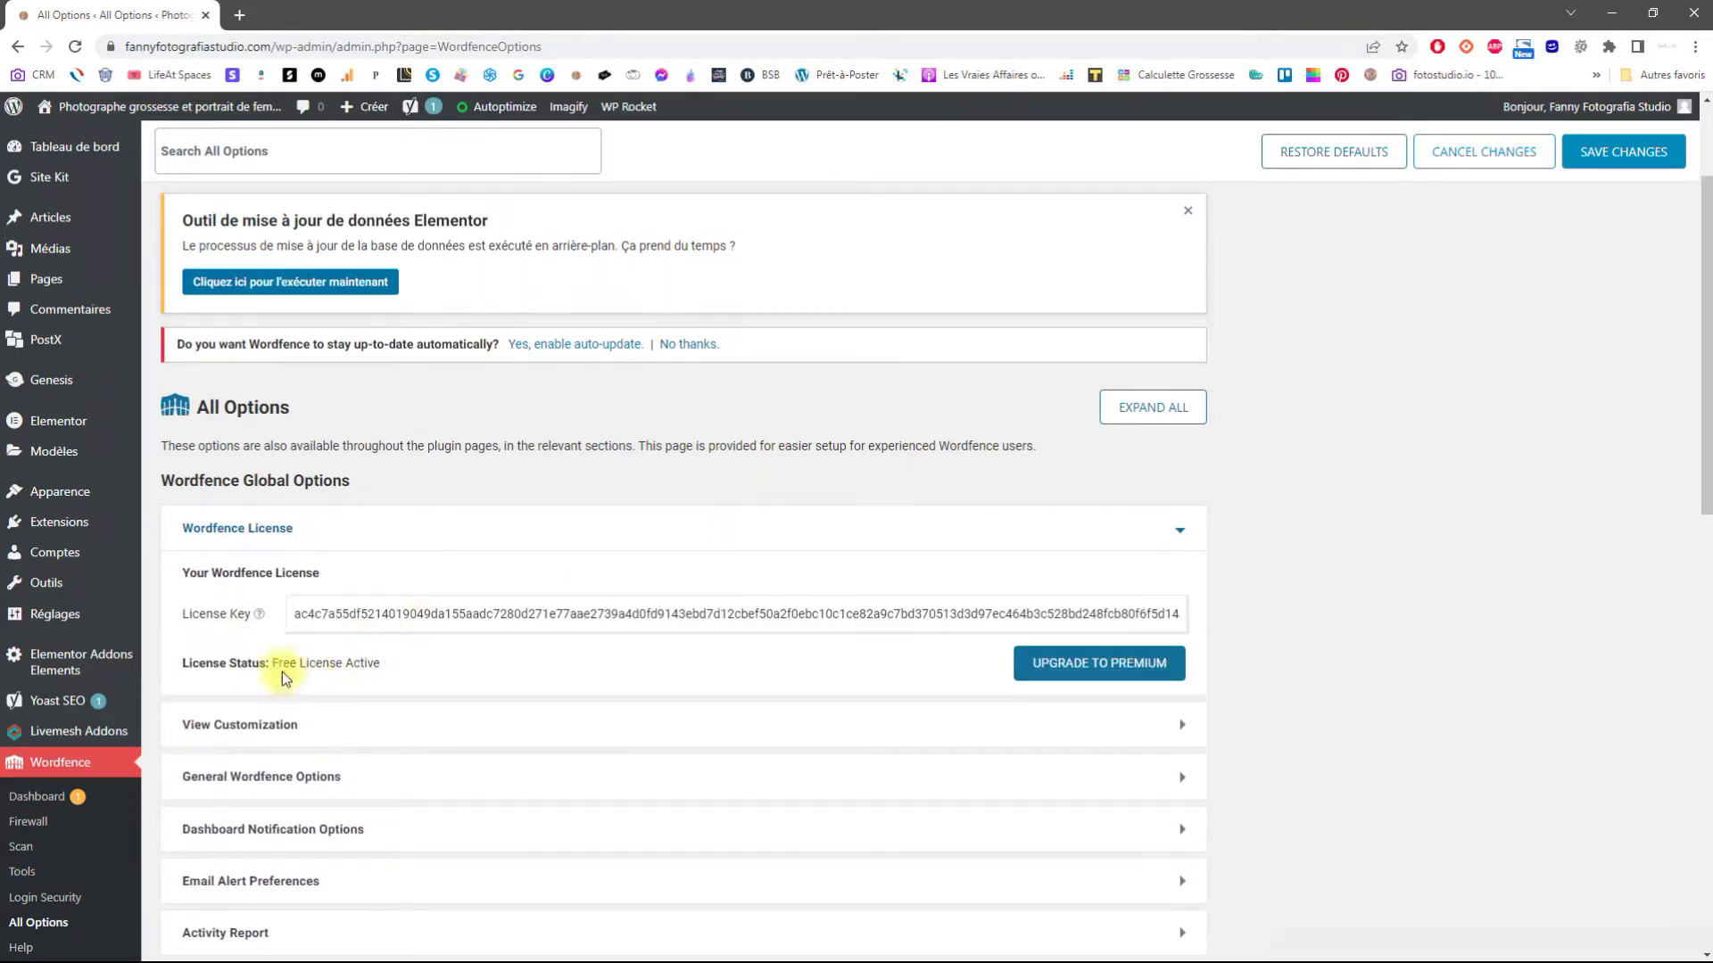
click(628, 535)
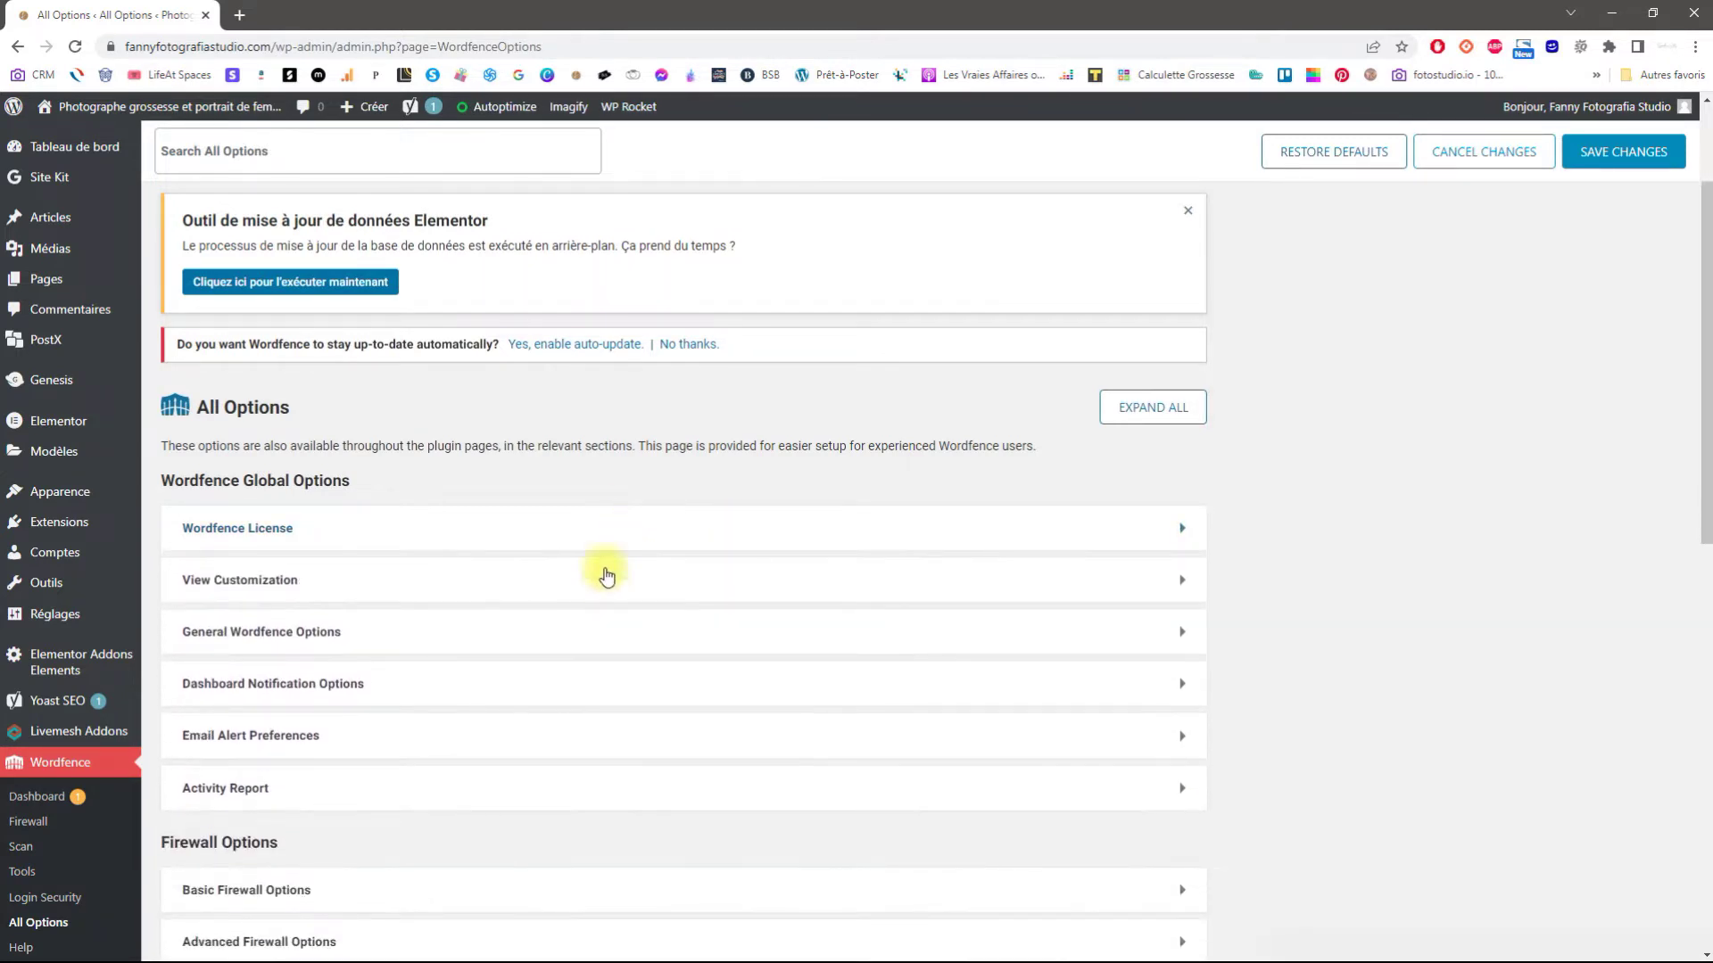
click(605, 576)
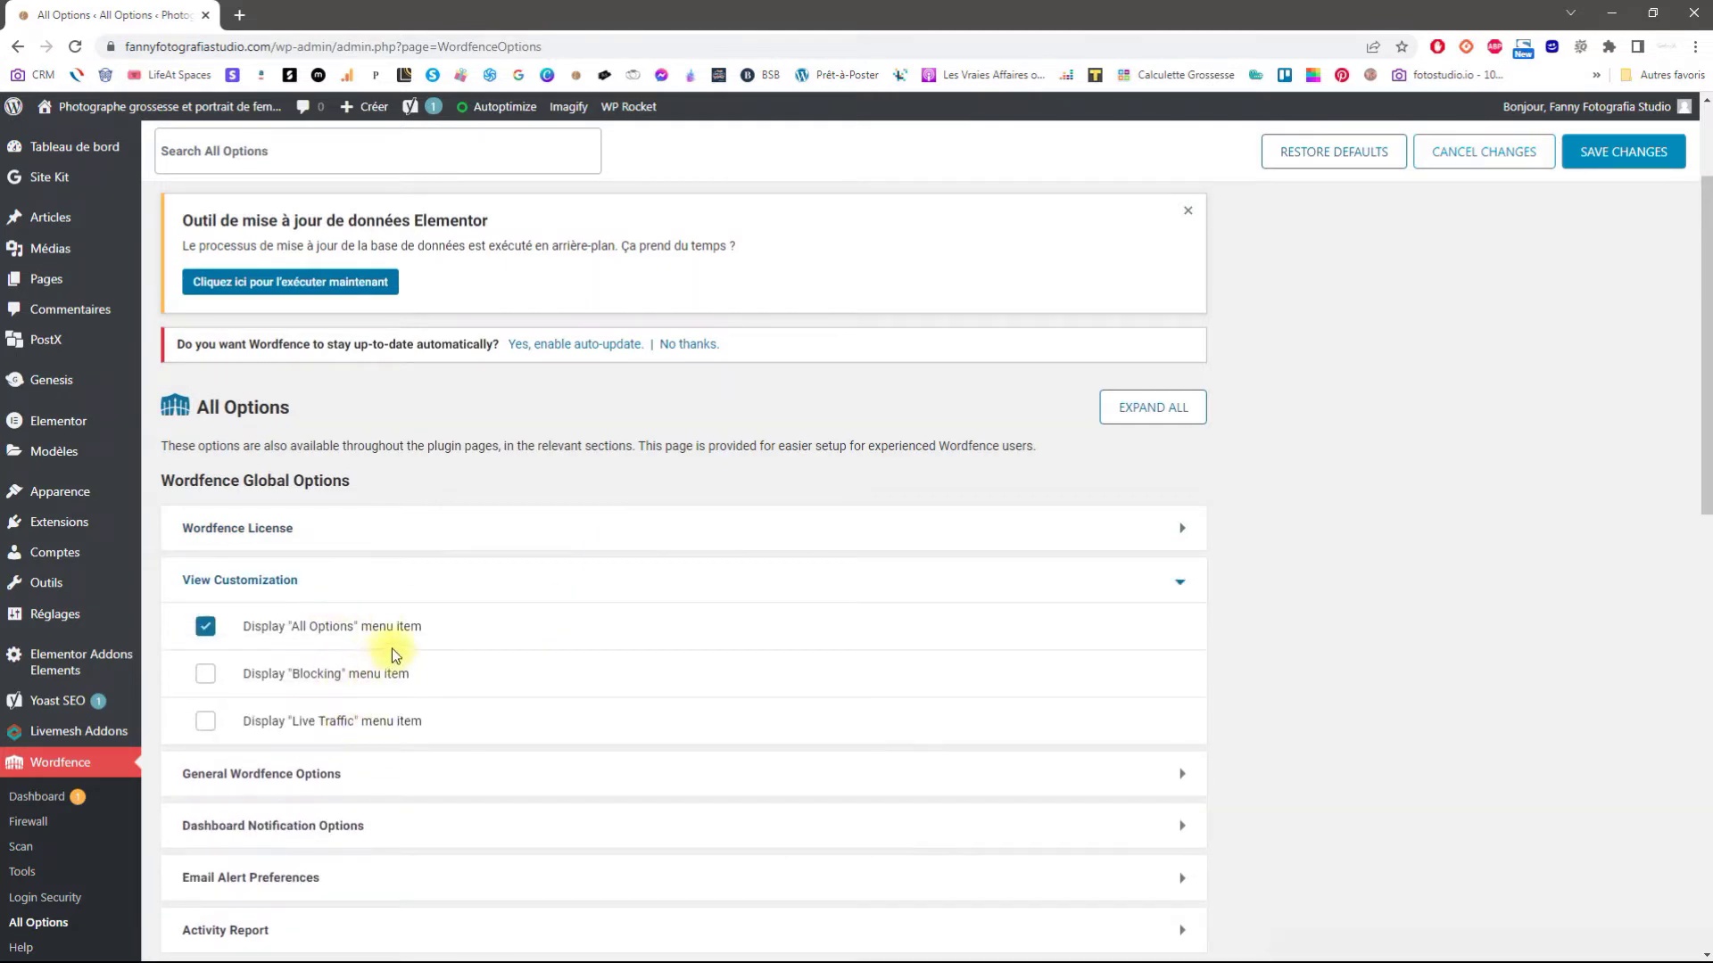
click(427, 583)
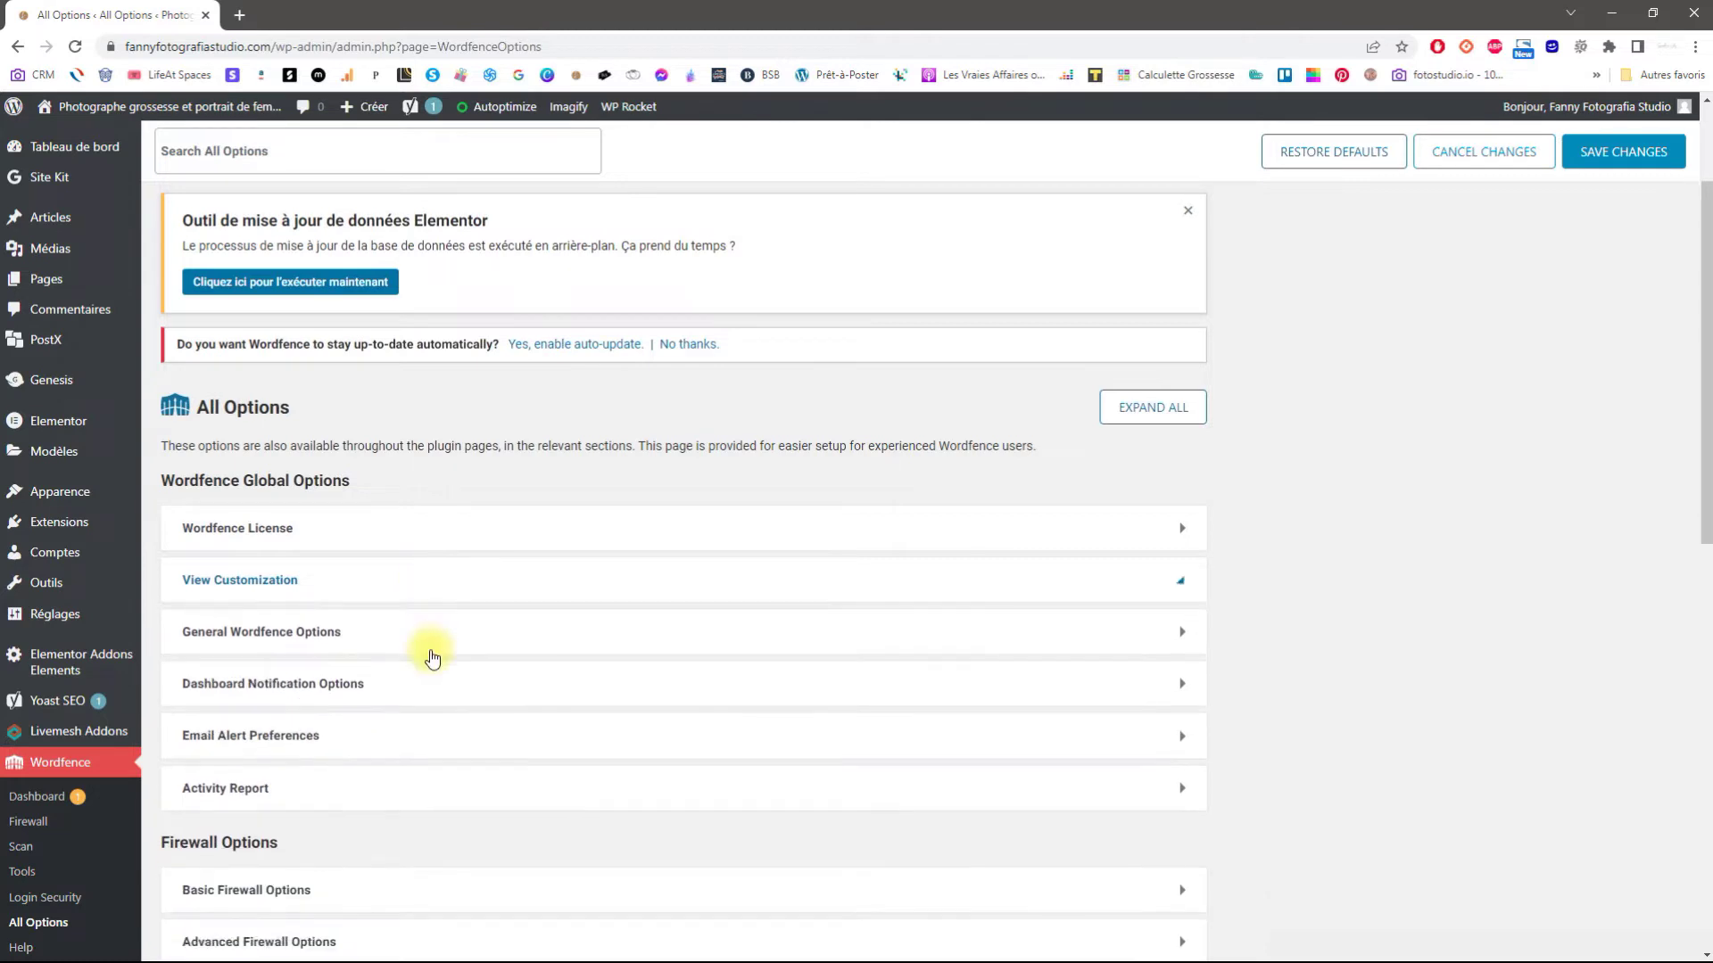
In General Wordfence Options, enable automatic updates for new versions and set the update interval to 20 seconds.
click(425, 635)
scroll(426, 635, down, 5)
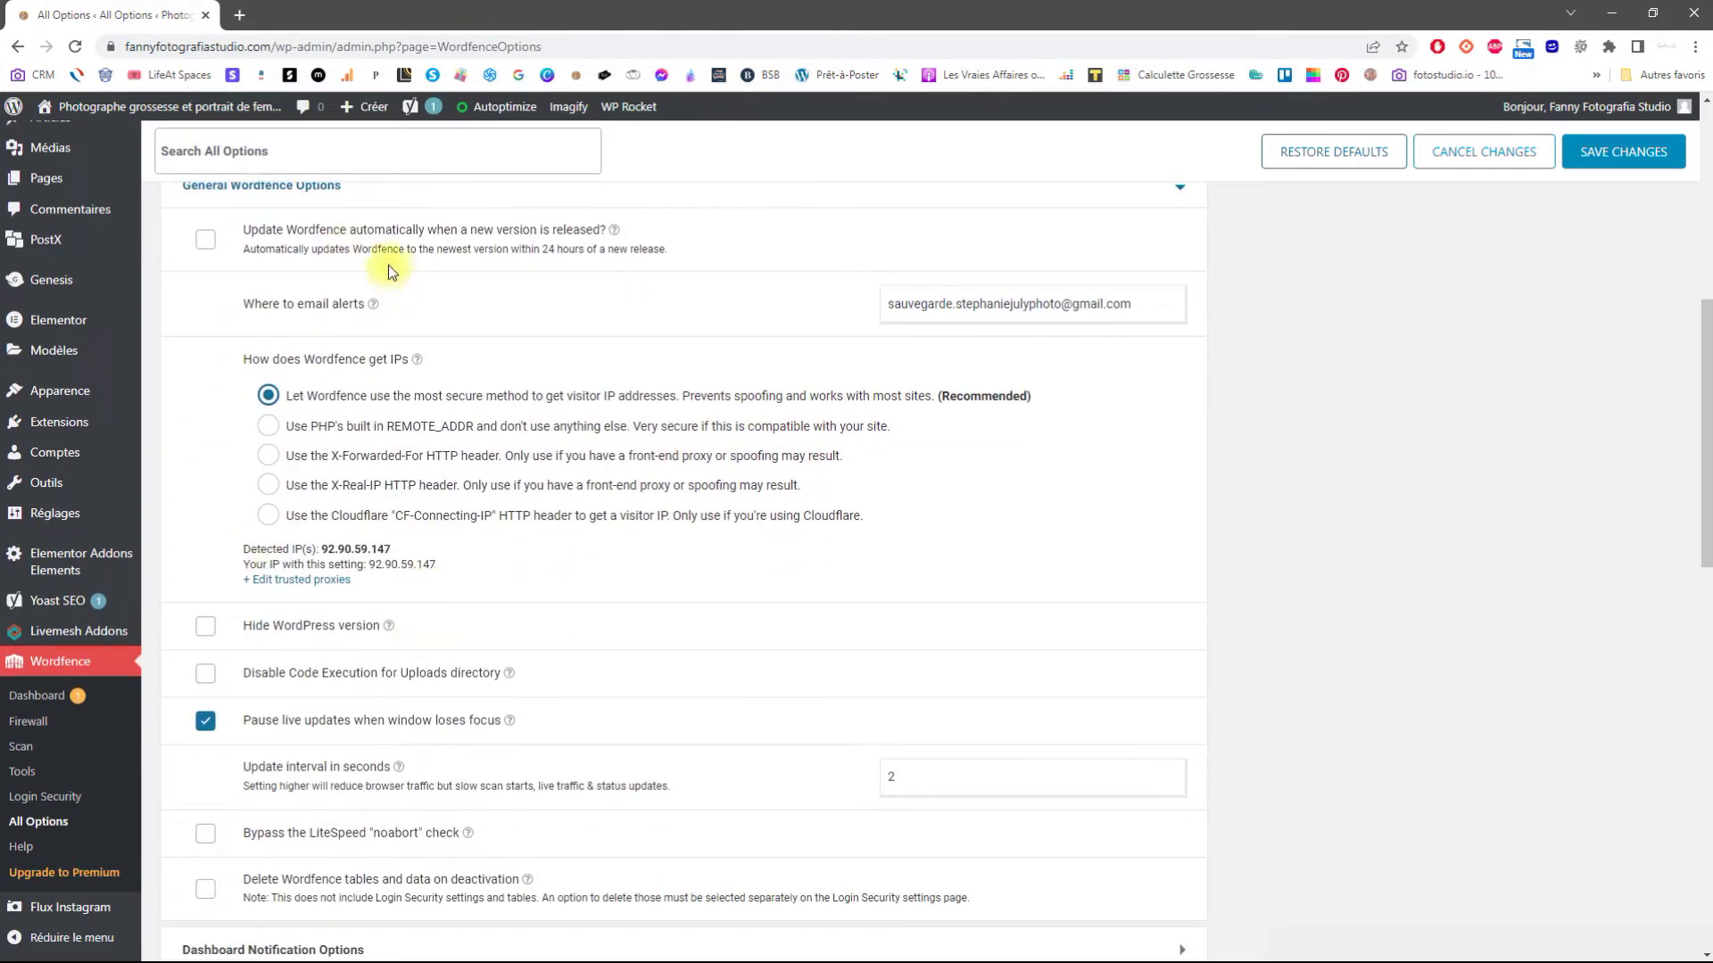
click(204, 239)
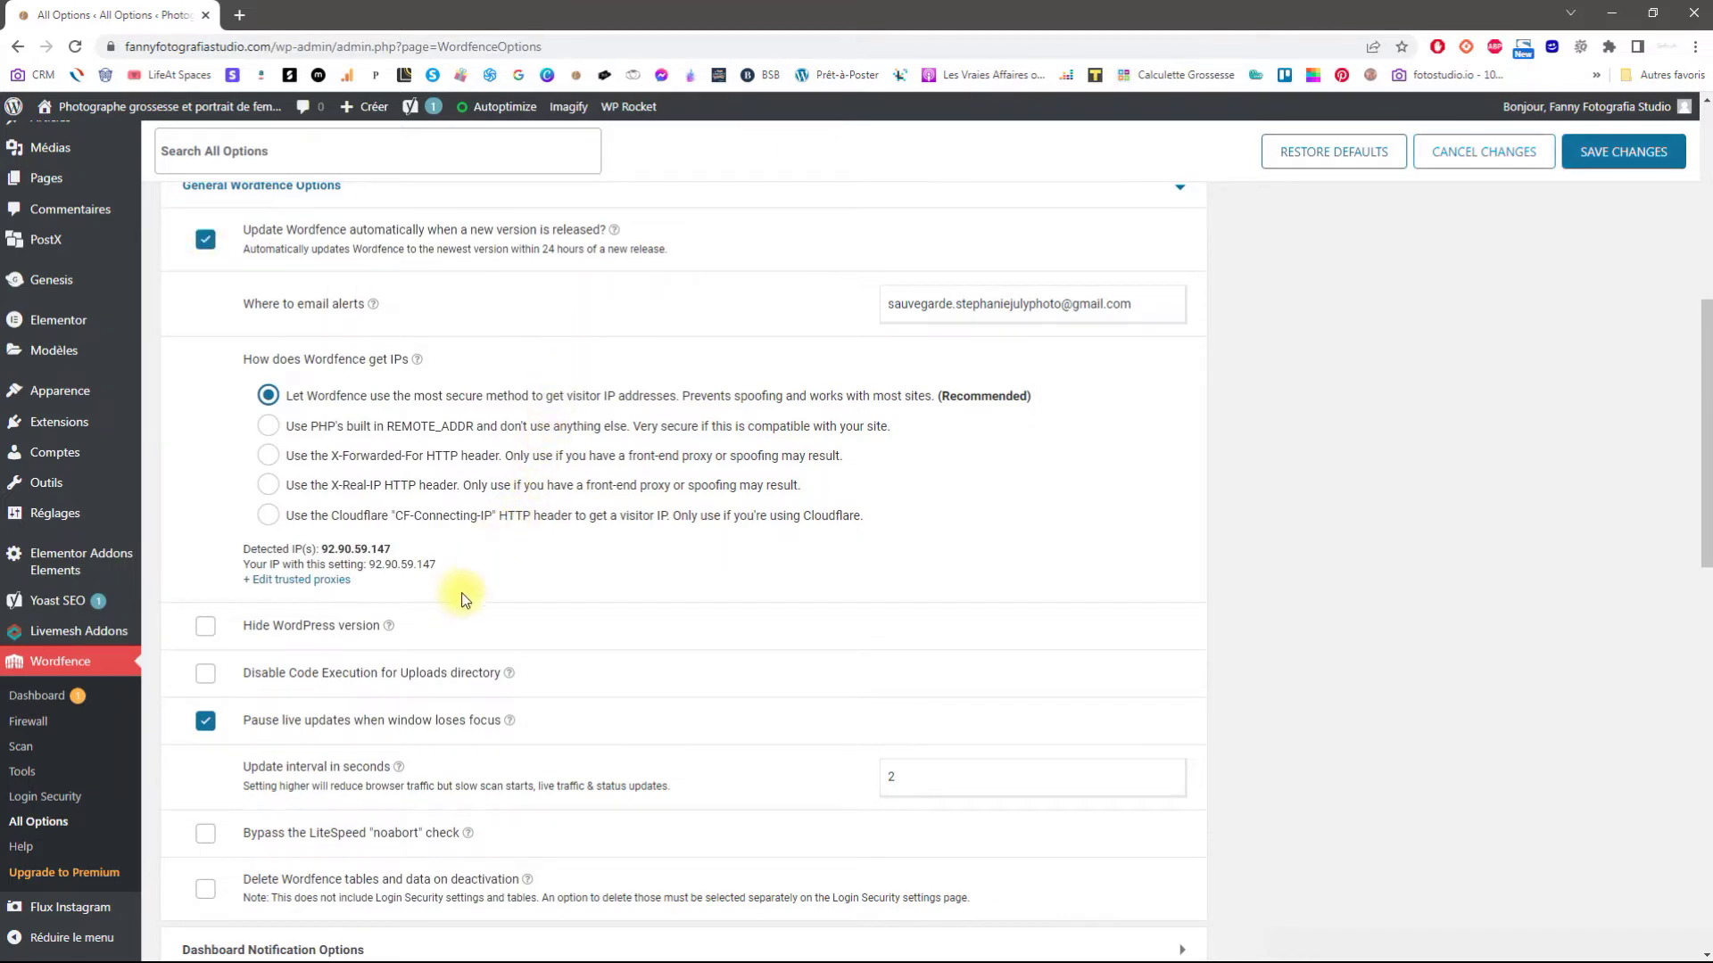
scroll(420, 651, down, 1)
click(988, 680)
text(0)
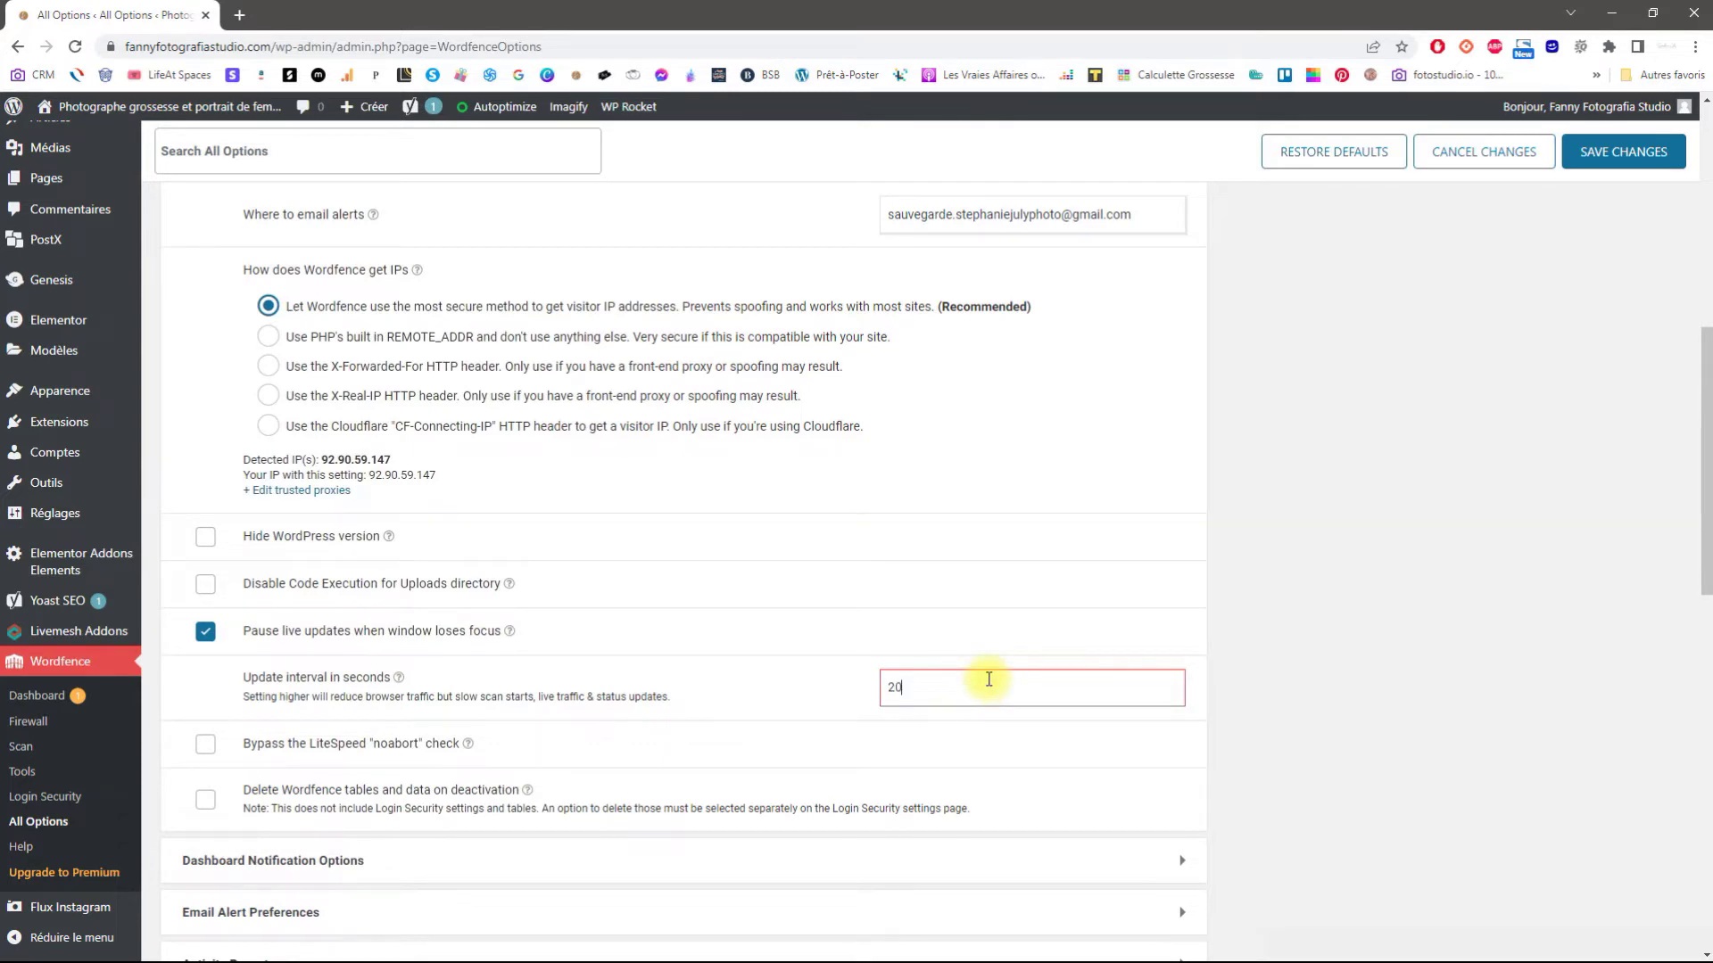
Expand the Dashboard Notification and Email Alert Preferences sections and set the scan result alert severity to High.
click(600, 862)
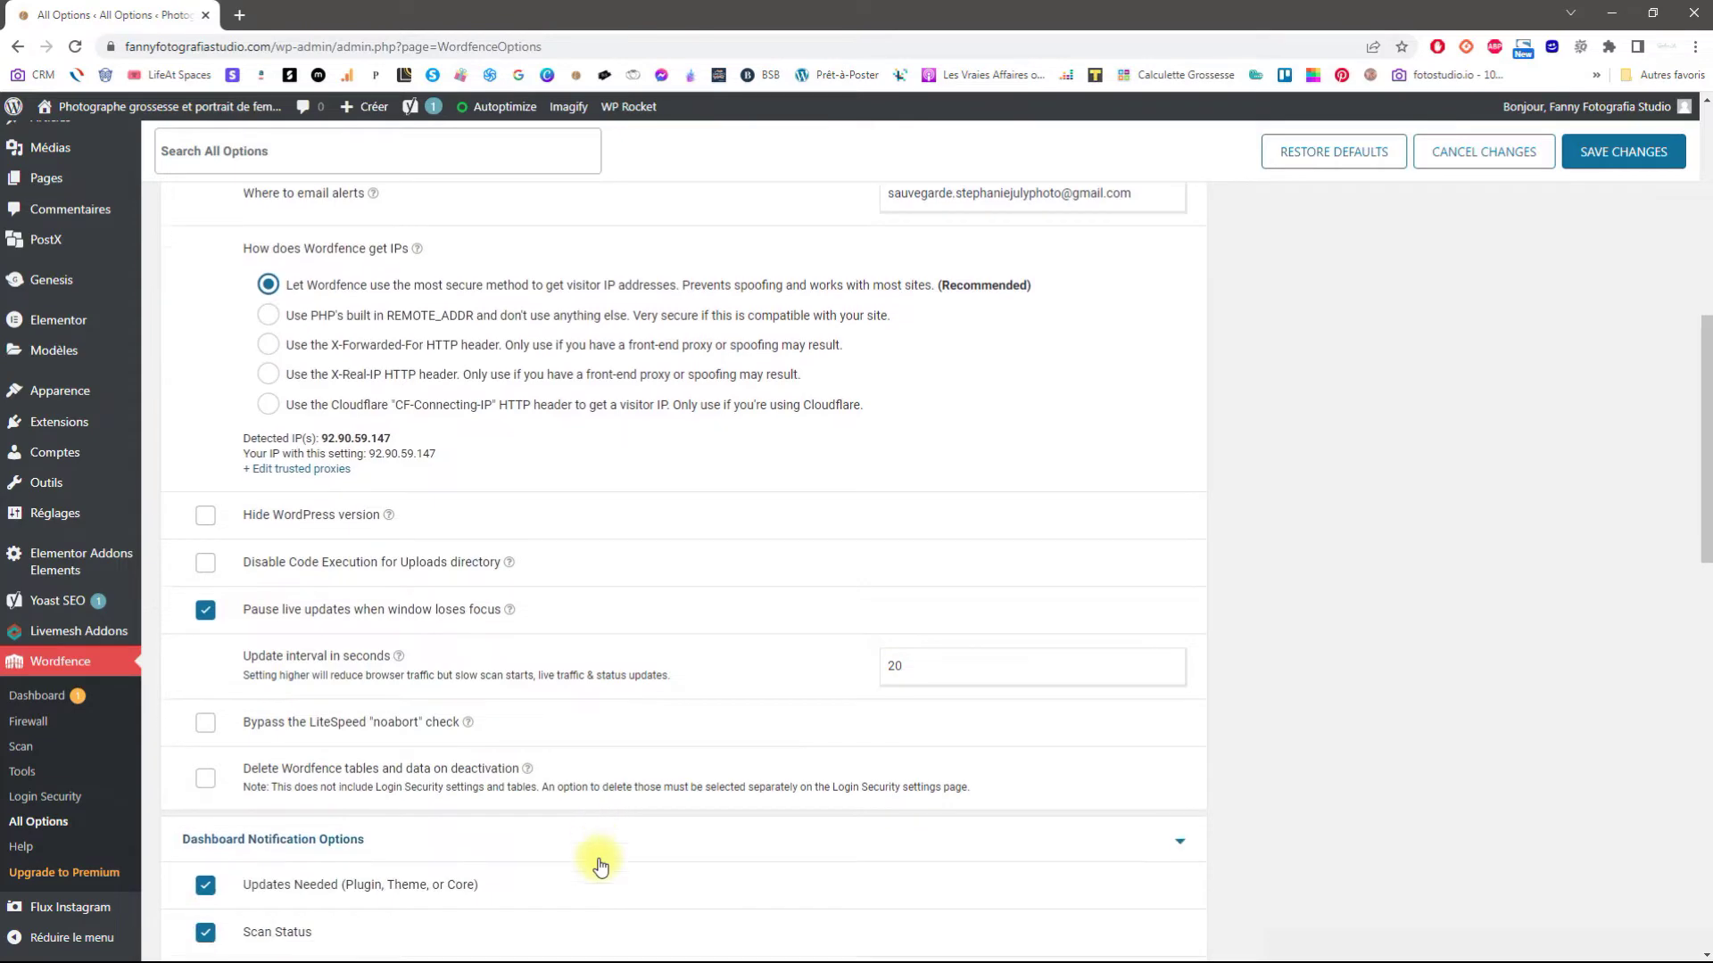
scroll(598, 863, down, 3)
click(505, 699)
scroll(535, 707, down, 4)
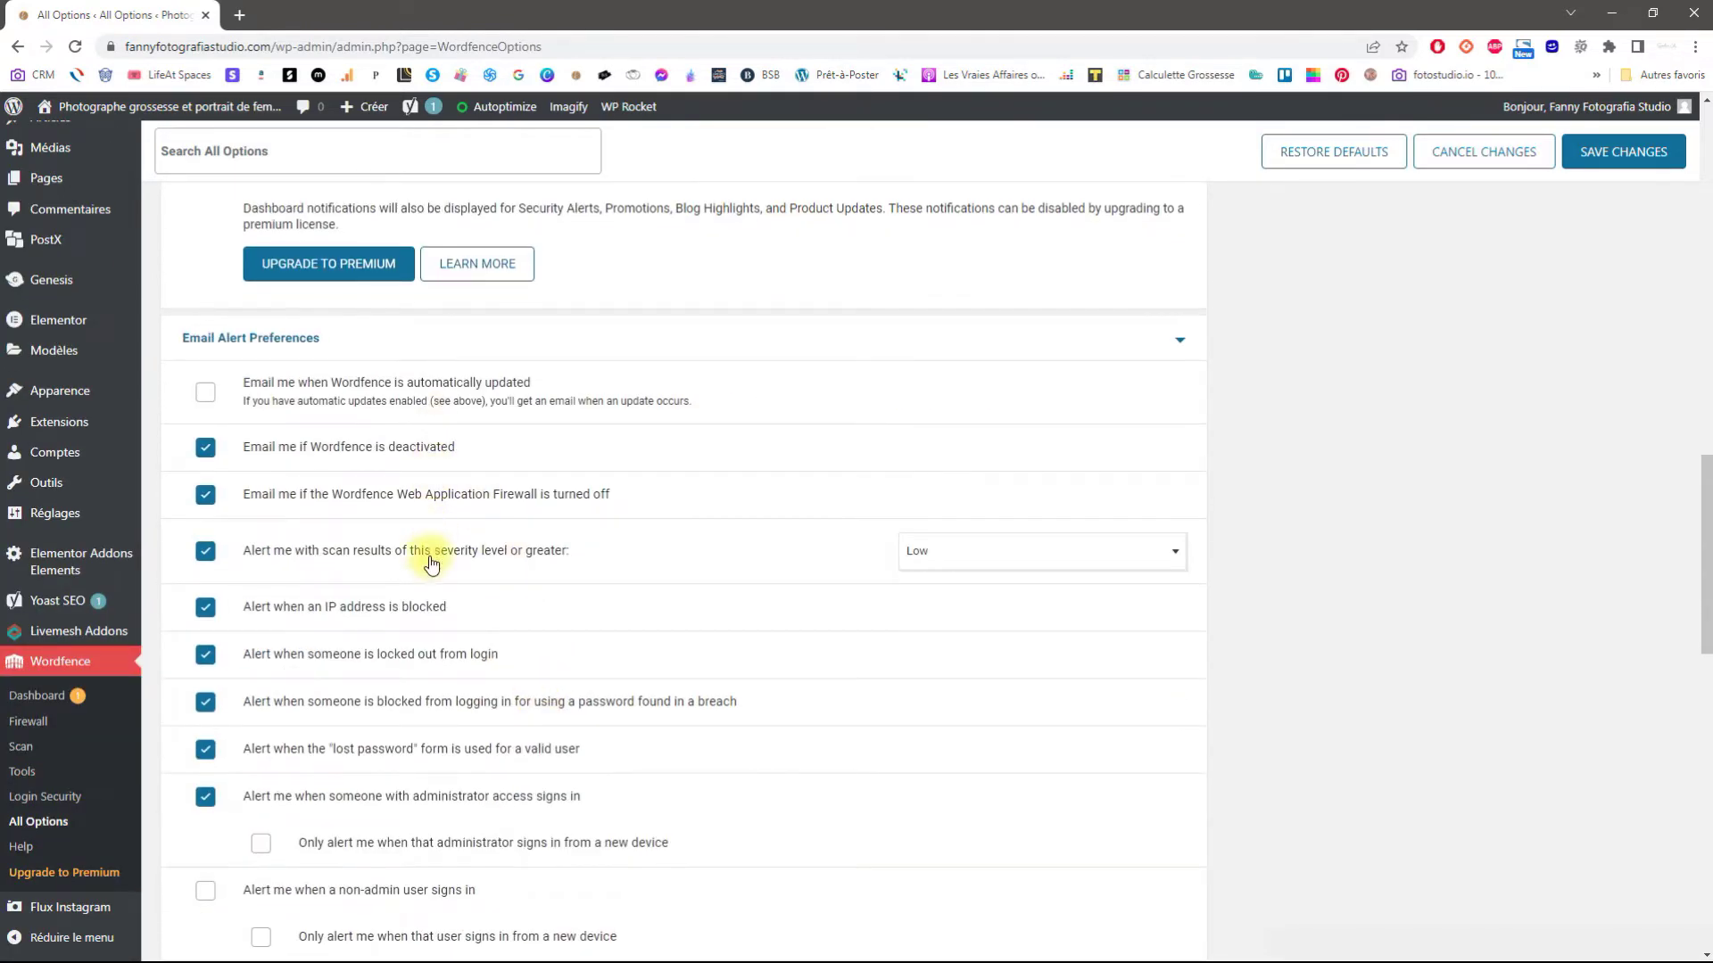
click(968, 551)
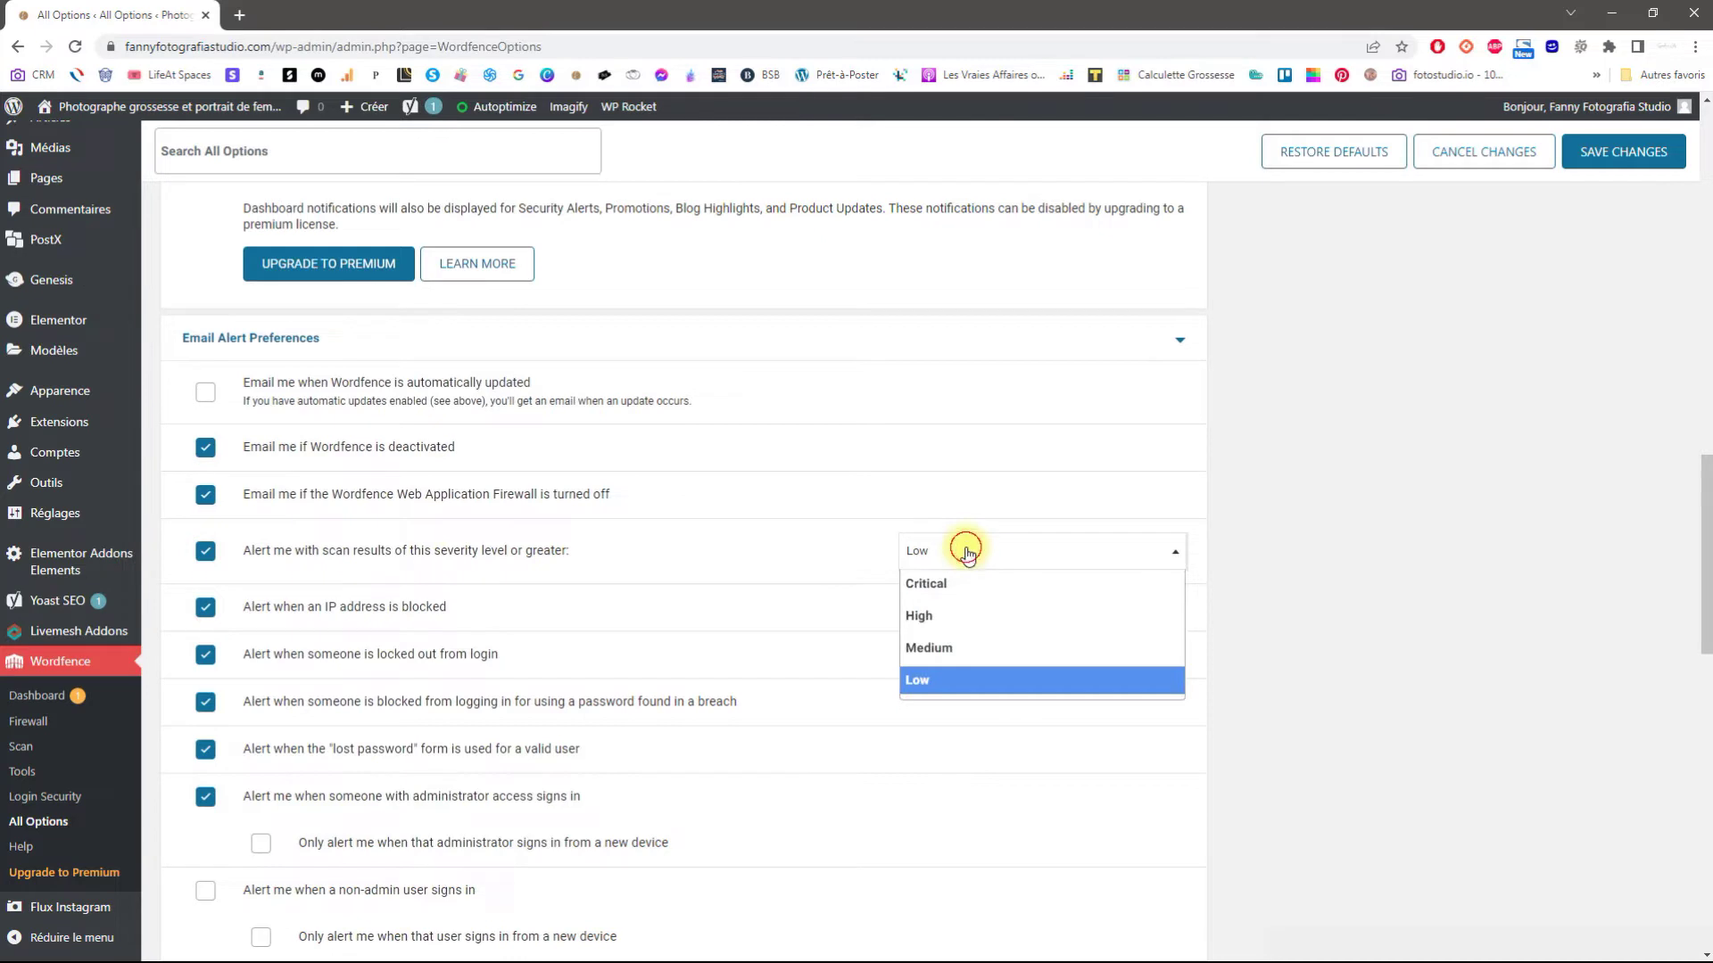
click(966, 615)
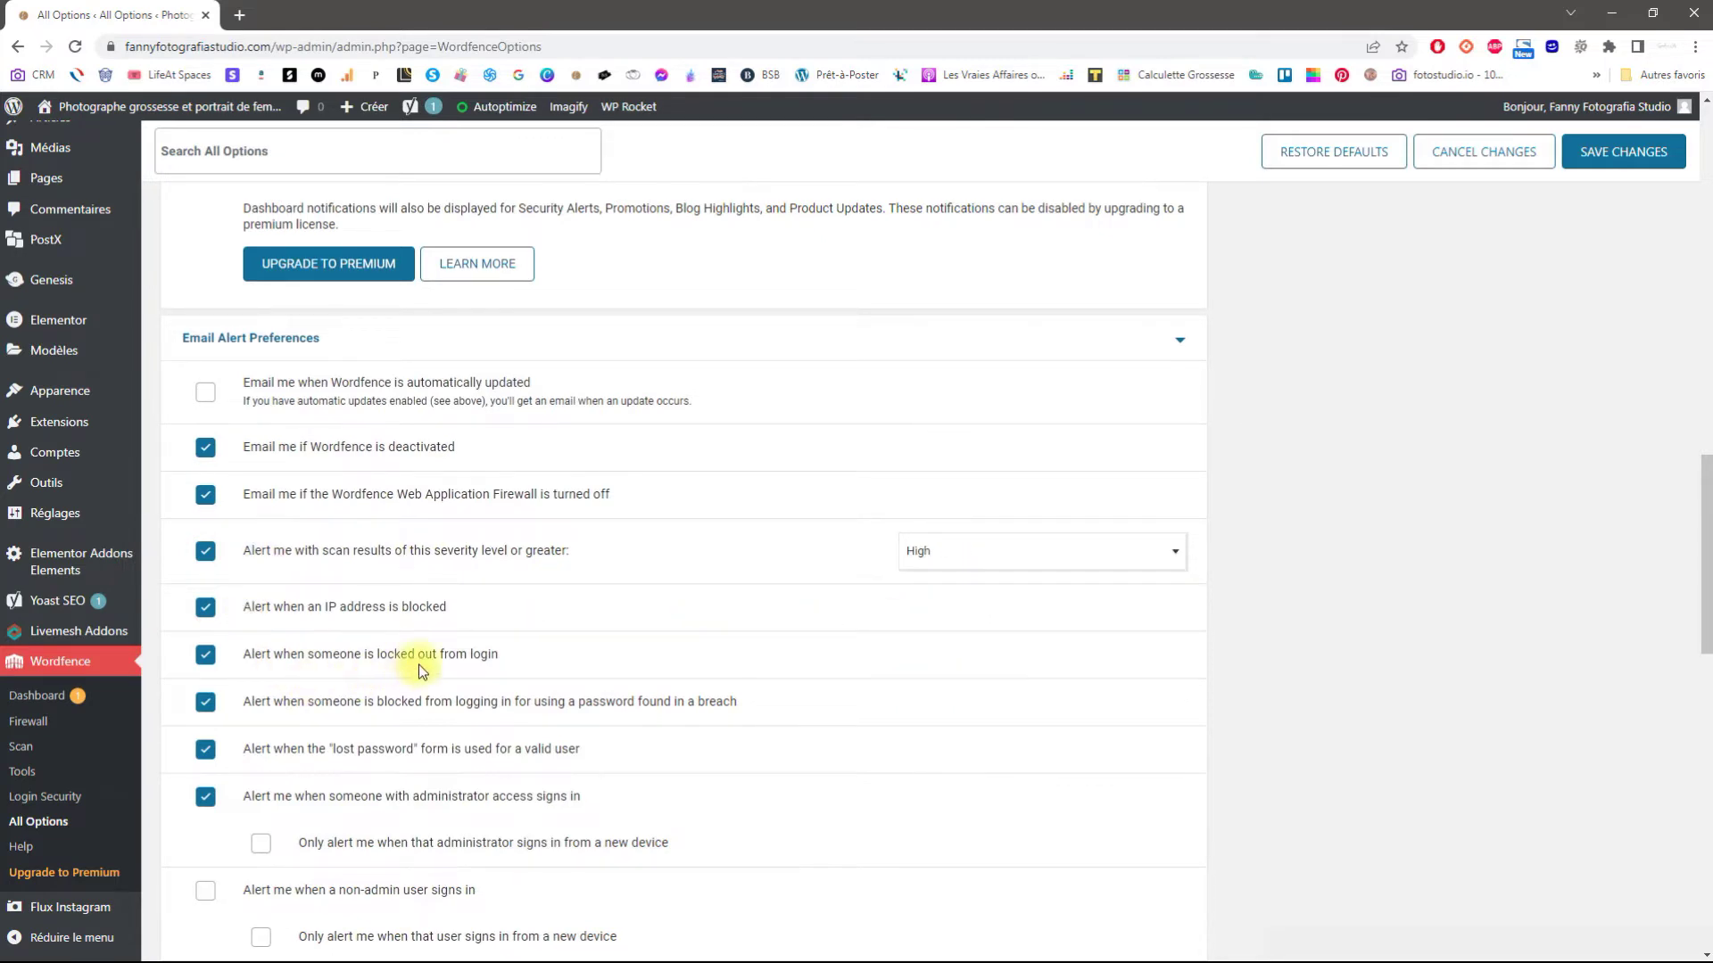
Expand the Activity Report section and choose Once a week for the email summary frequency.
scroll(422, 671, down, 4)
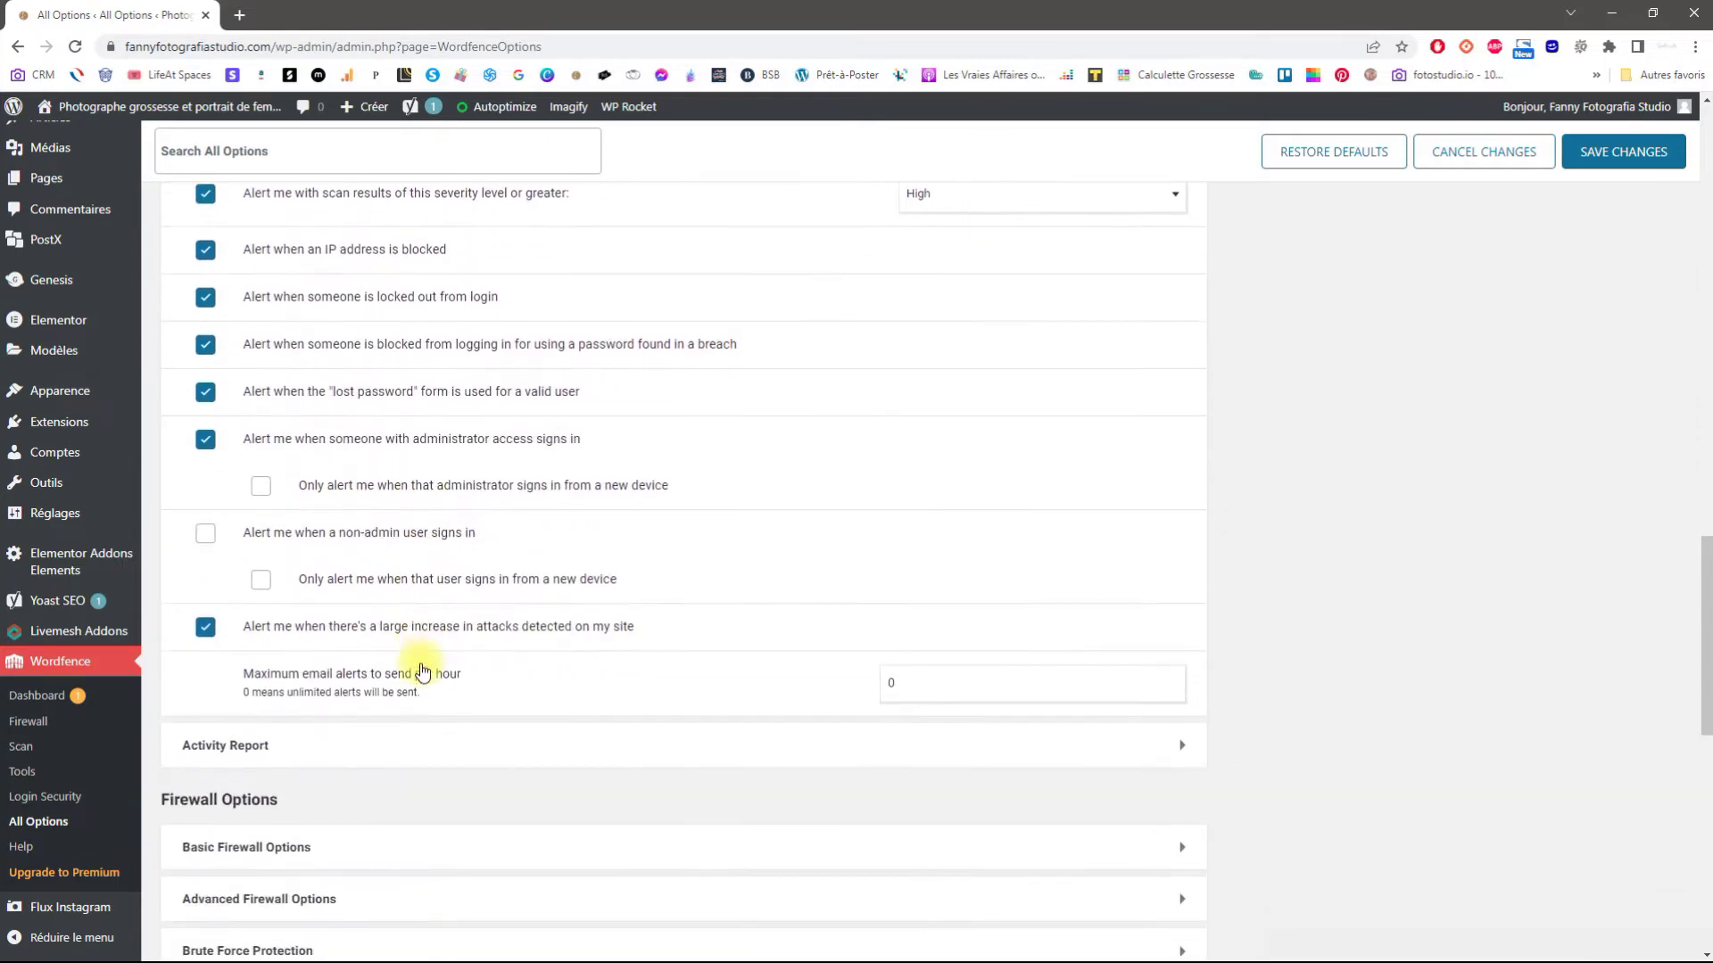
click(386, 758)
scroll(388, 760, down, 5)
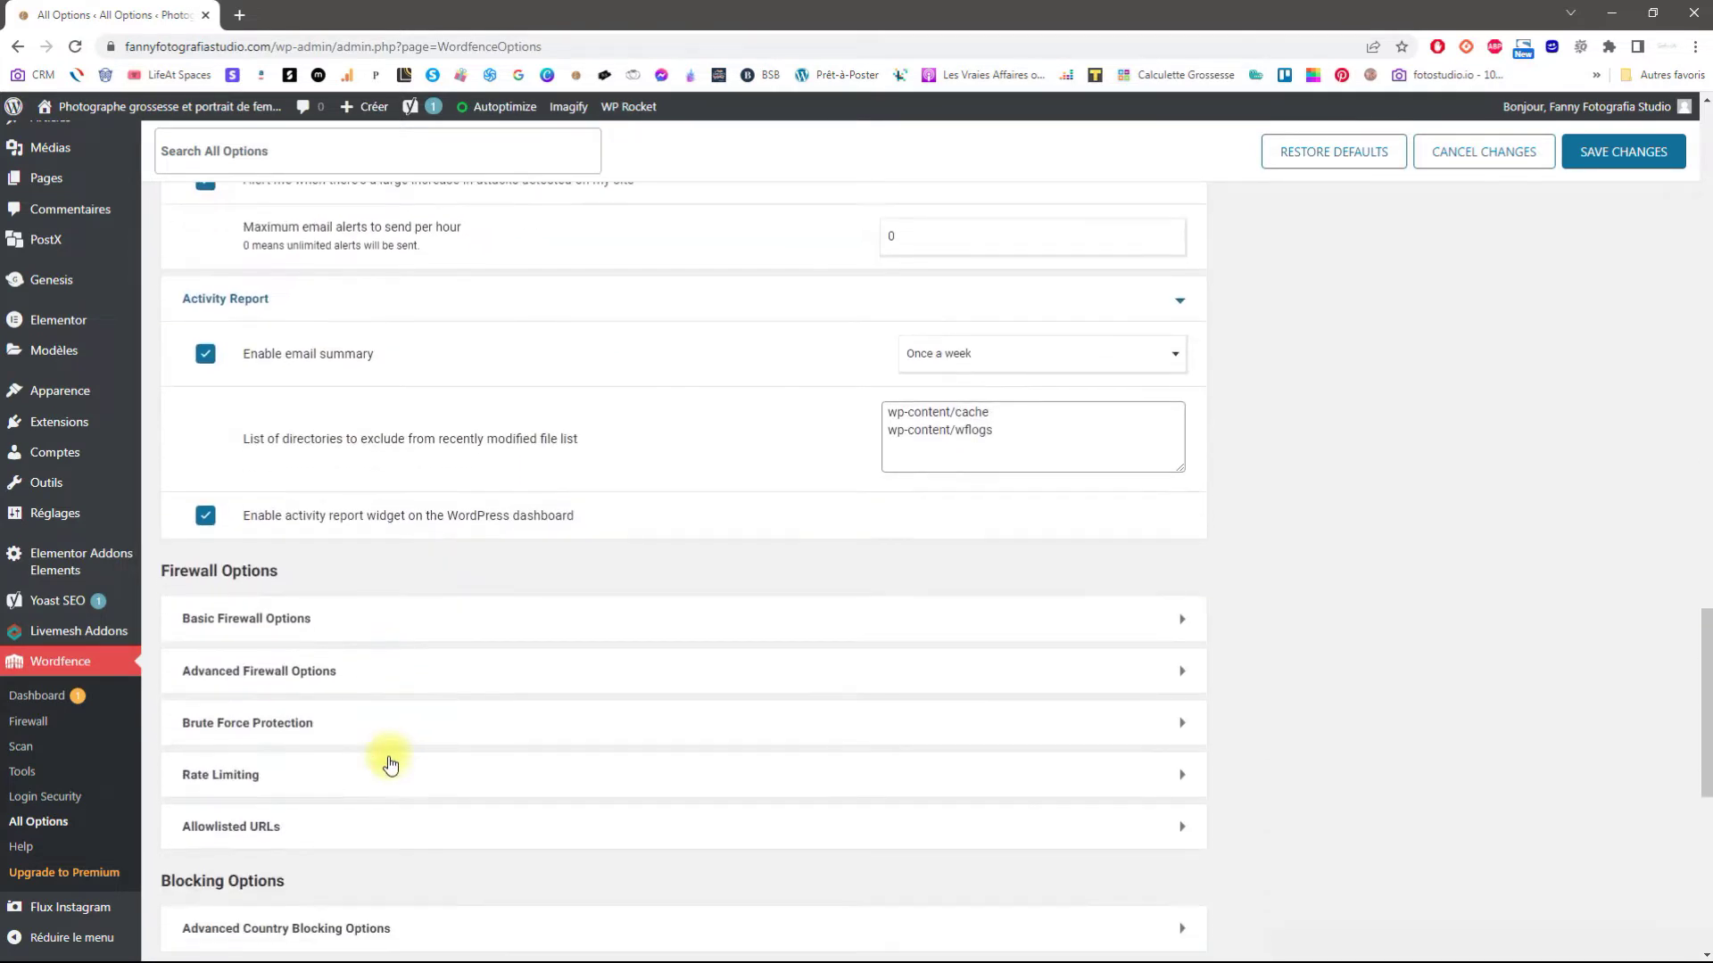
click(1004, 353)
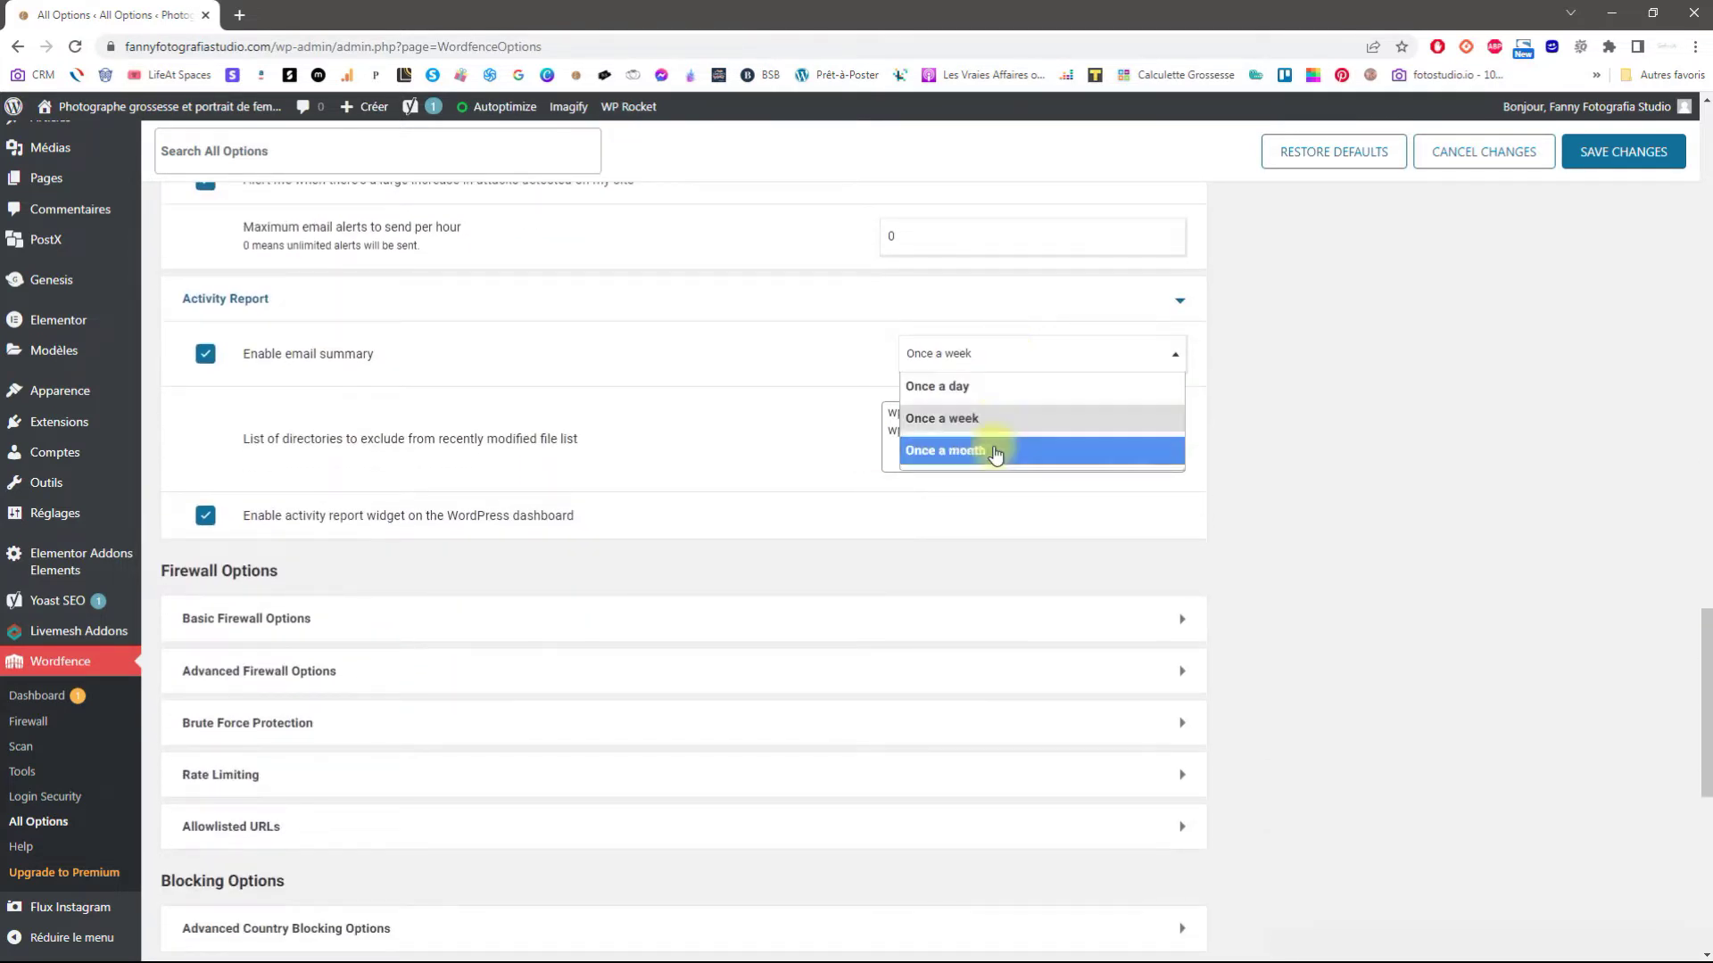
click(989, 420)
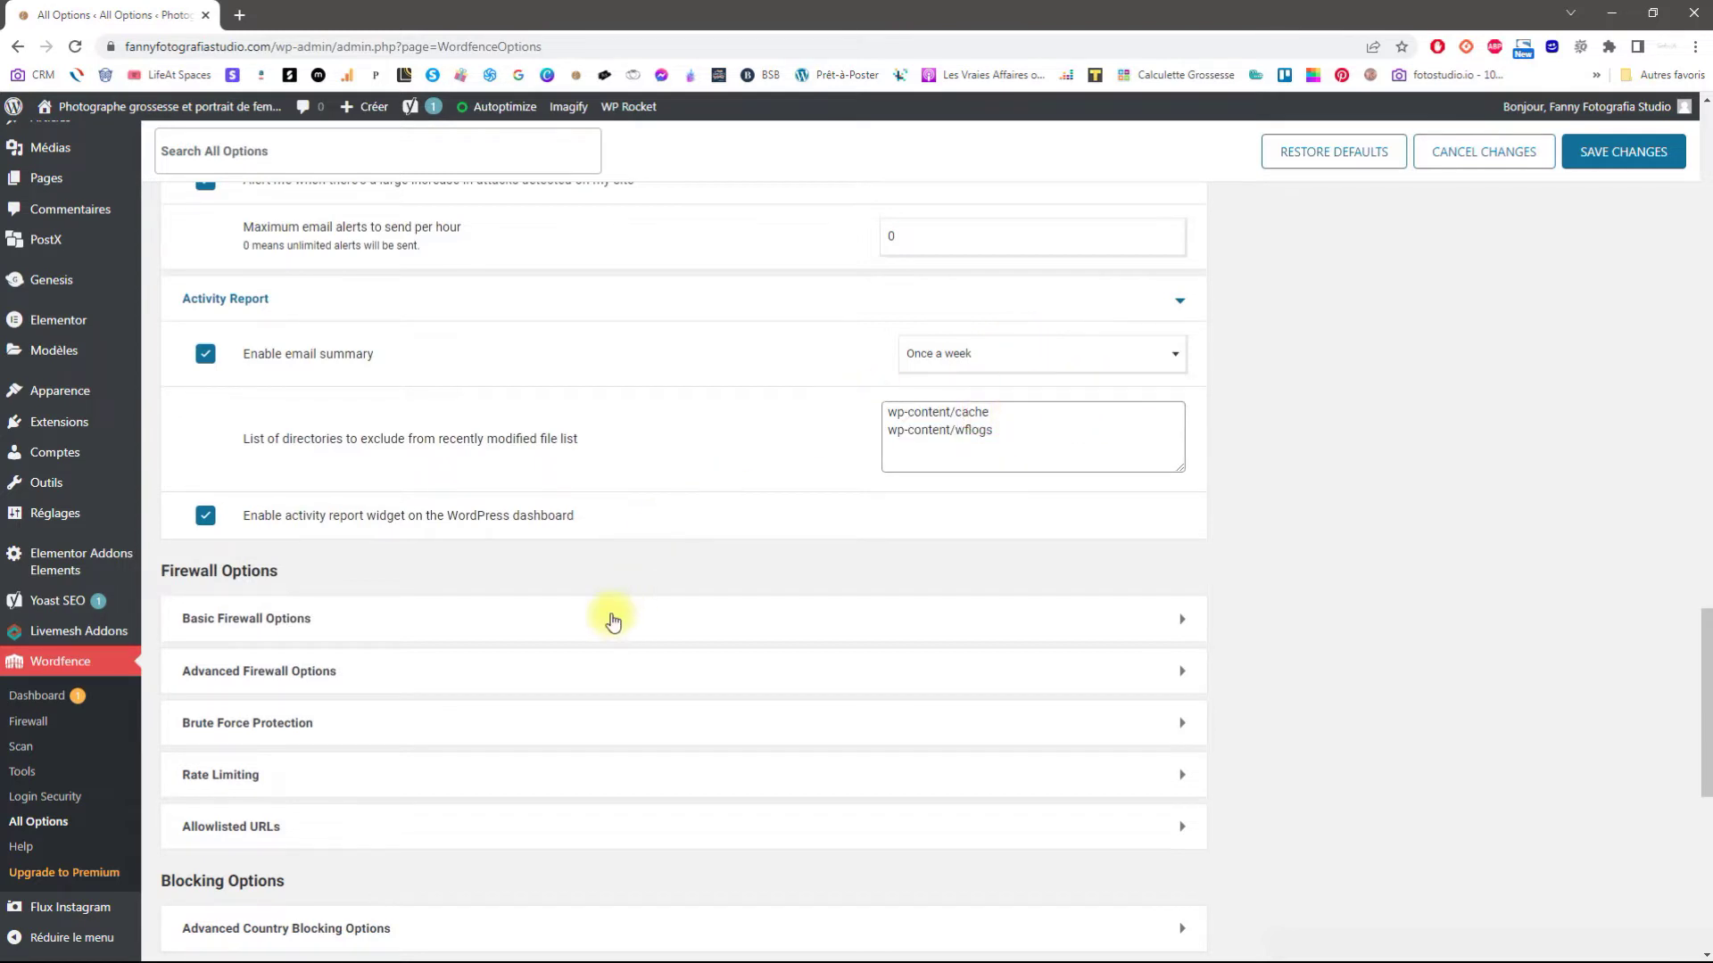
In Basic Firewall Options, set the Web Application Firewall Status to Enabled and Protecting.
click(494, 617)
scroll(500, 621, down, 1)
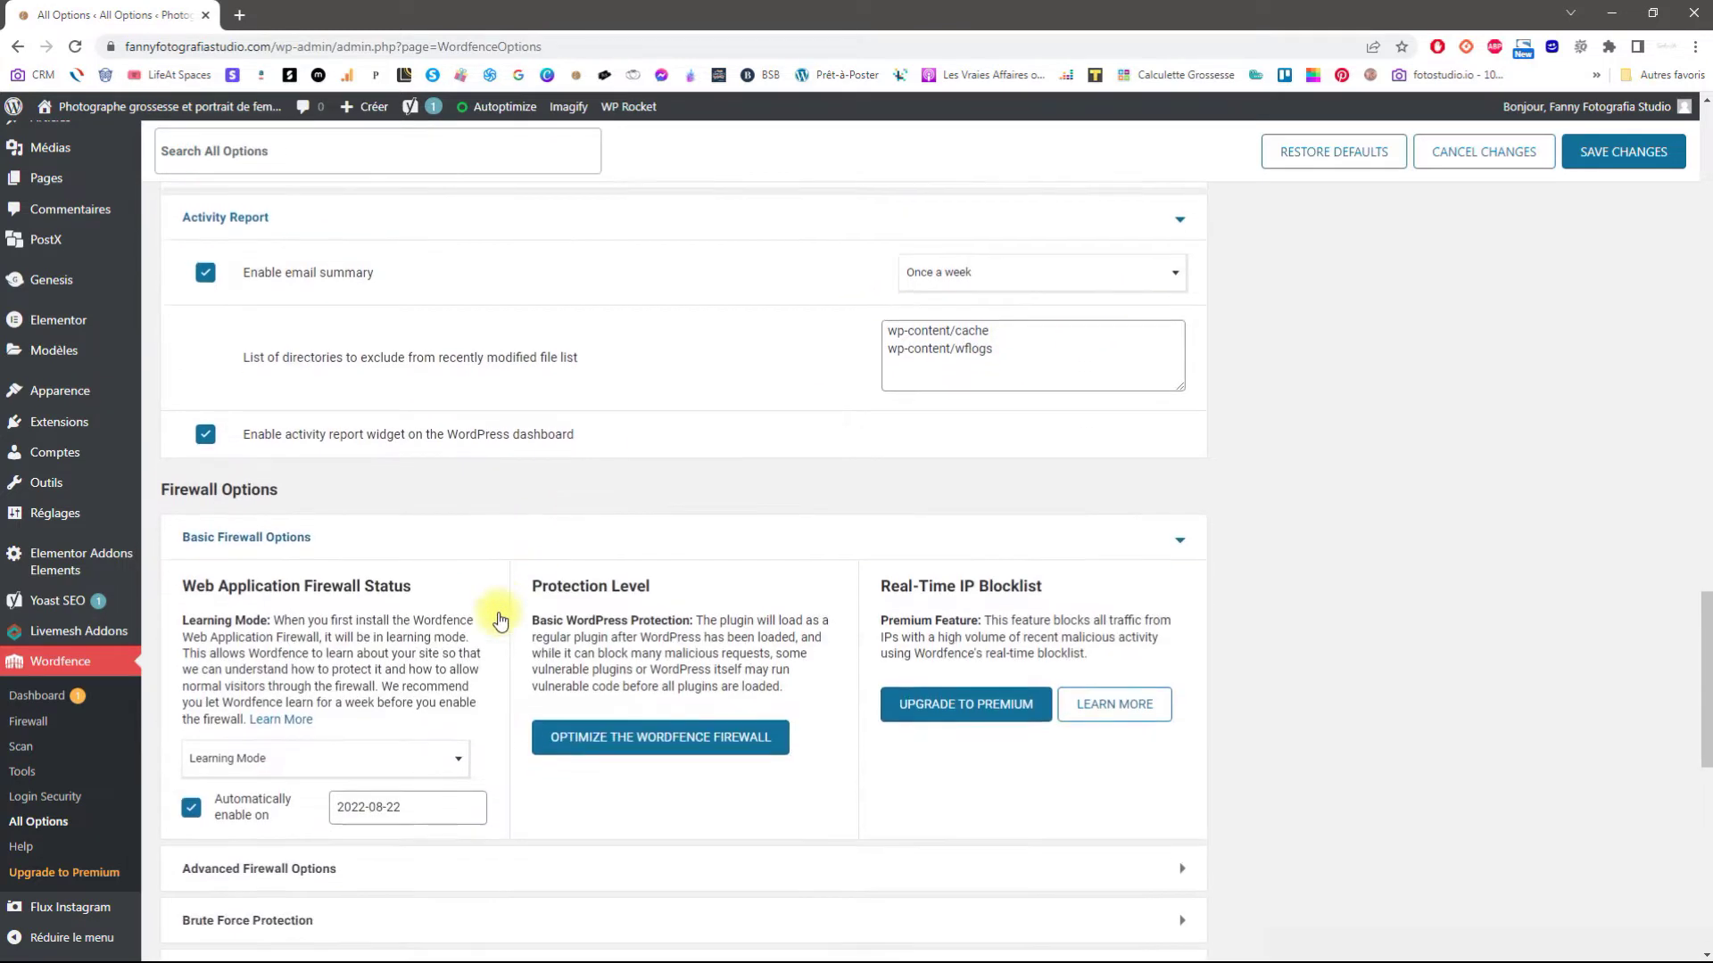
scroll(499, 621, down, 2)
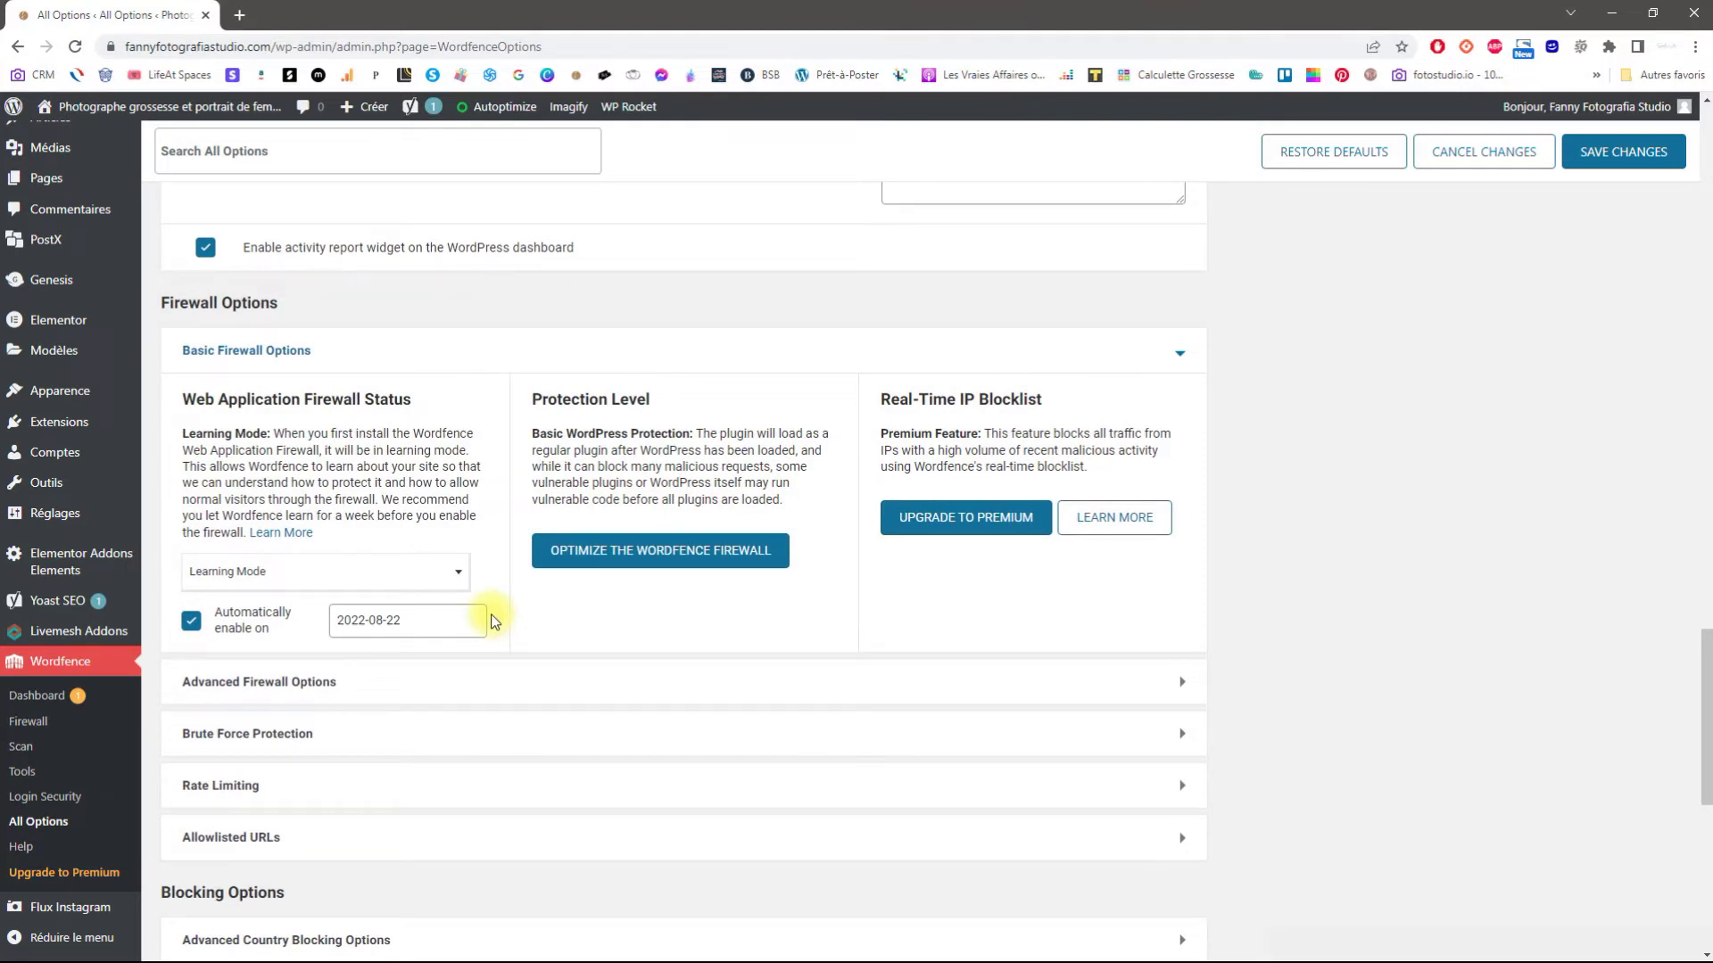
click(449, 573)
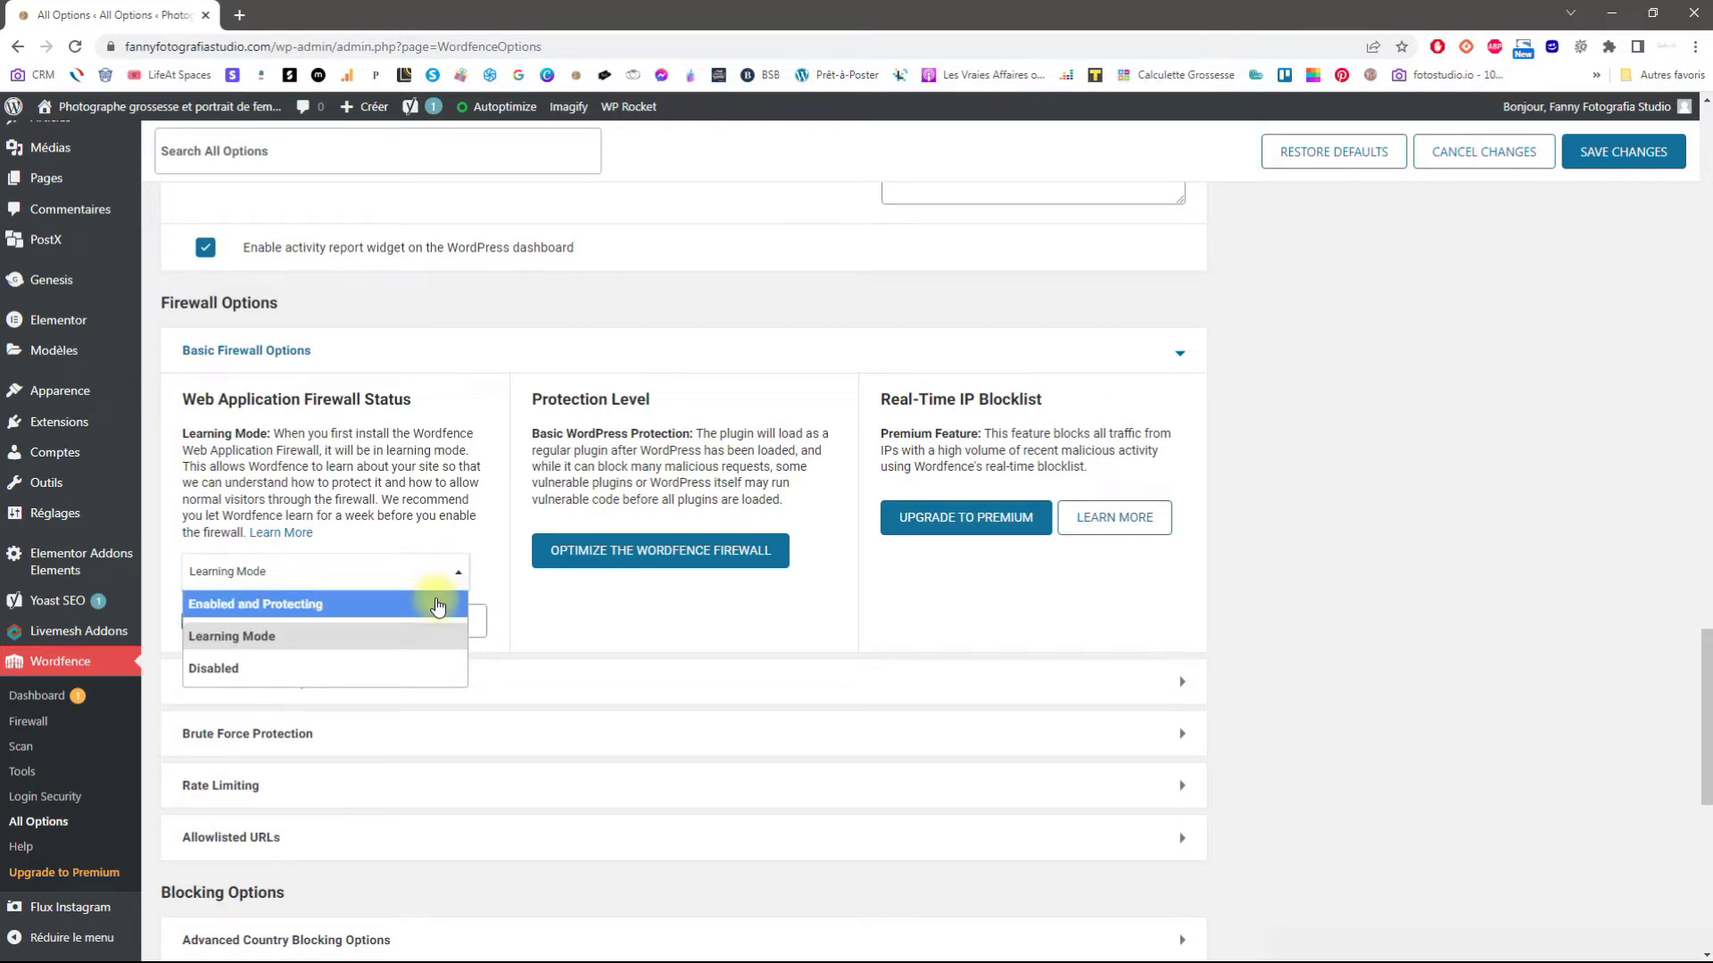
click(438, 606)
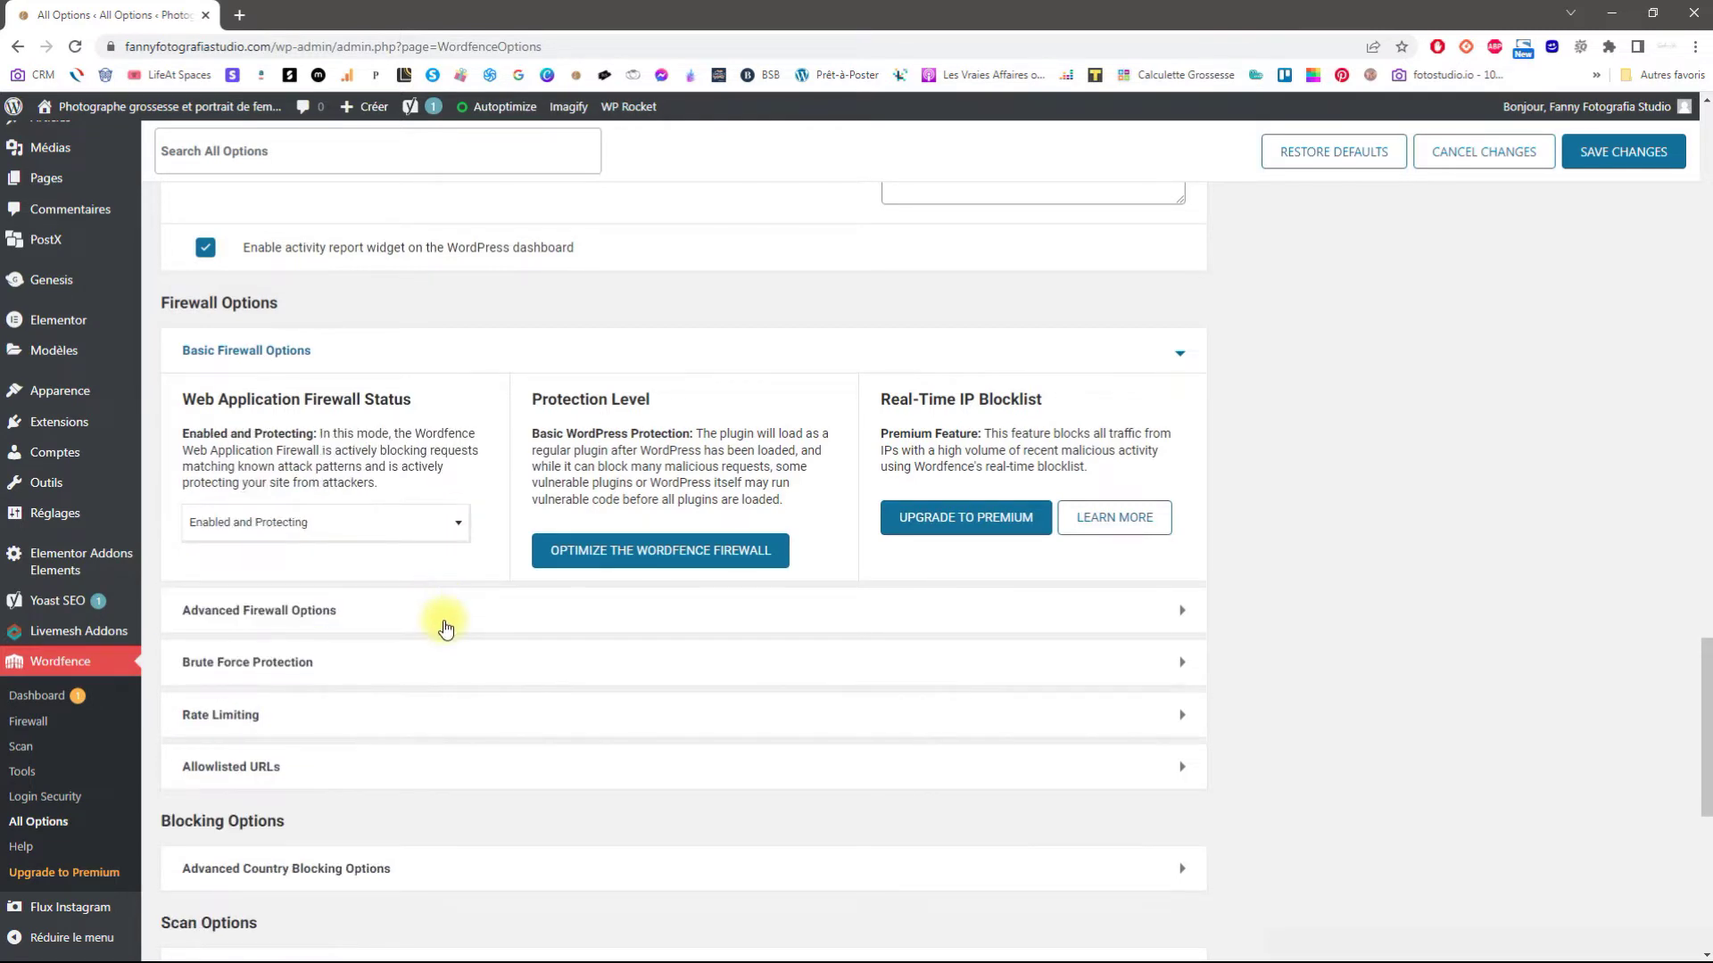
click(432, 530)
Translate the page into French and, in Advanced Firewall Options, enable delaying IP and country blocking until WordPress and plugins have loaded.
click(437, 629)
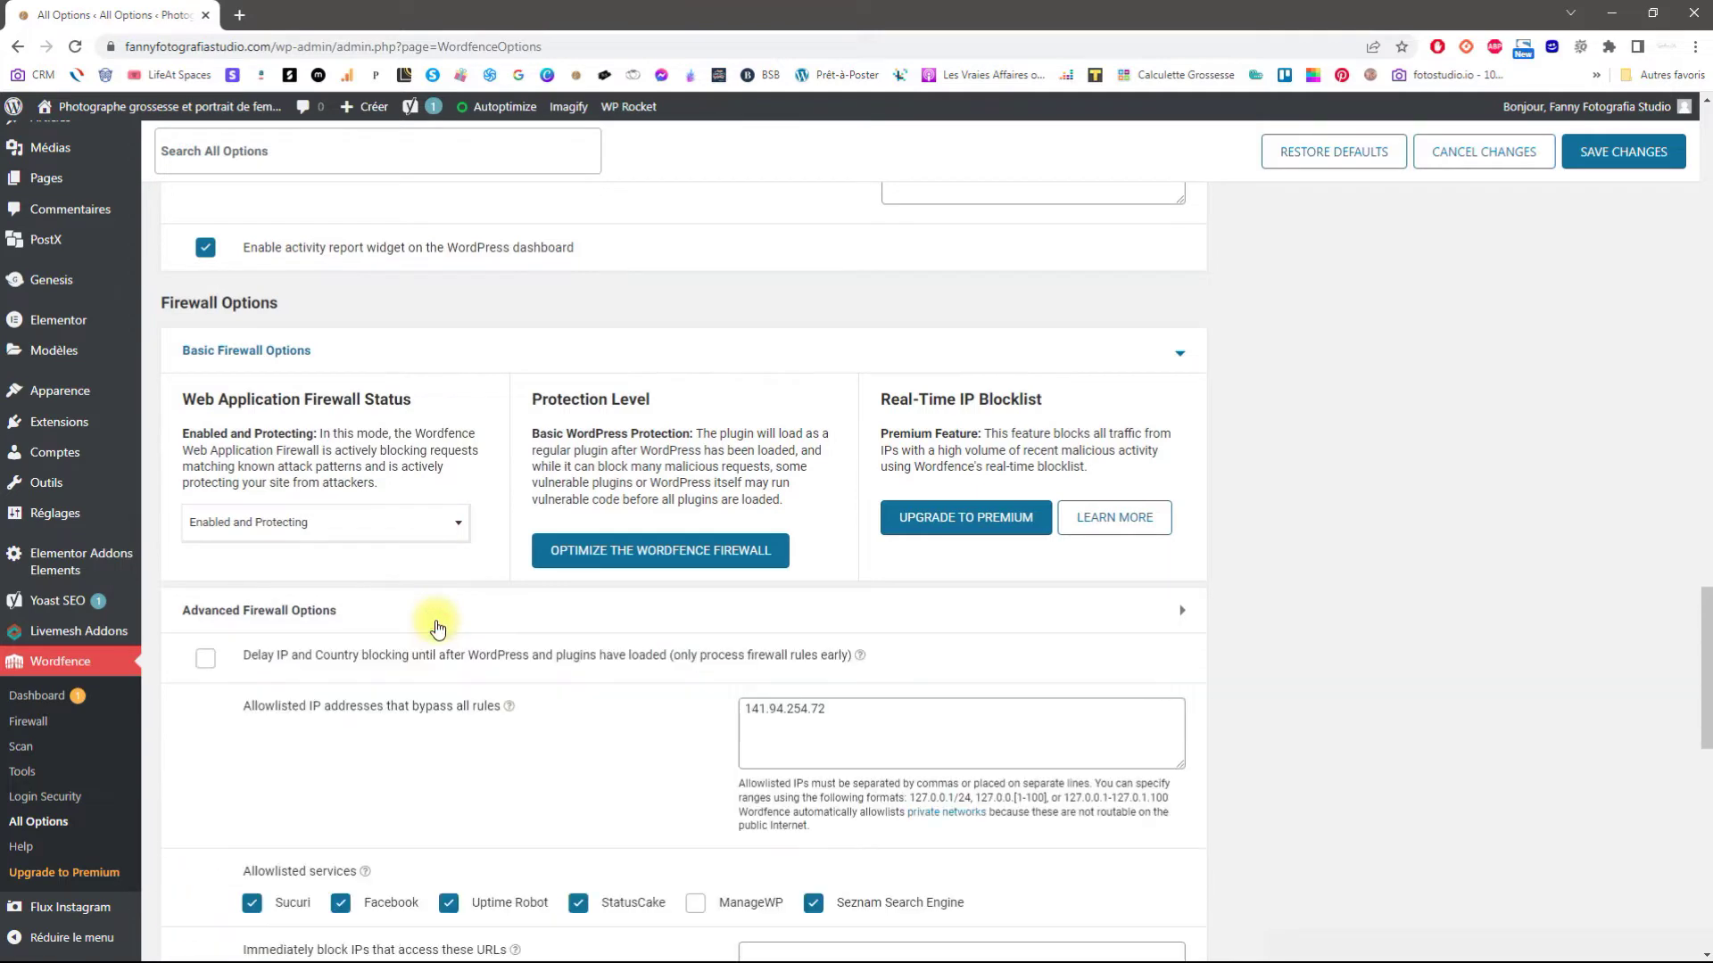
scroll(437, 629, down, 1)
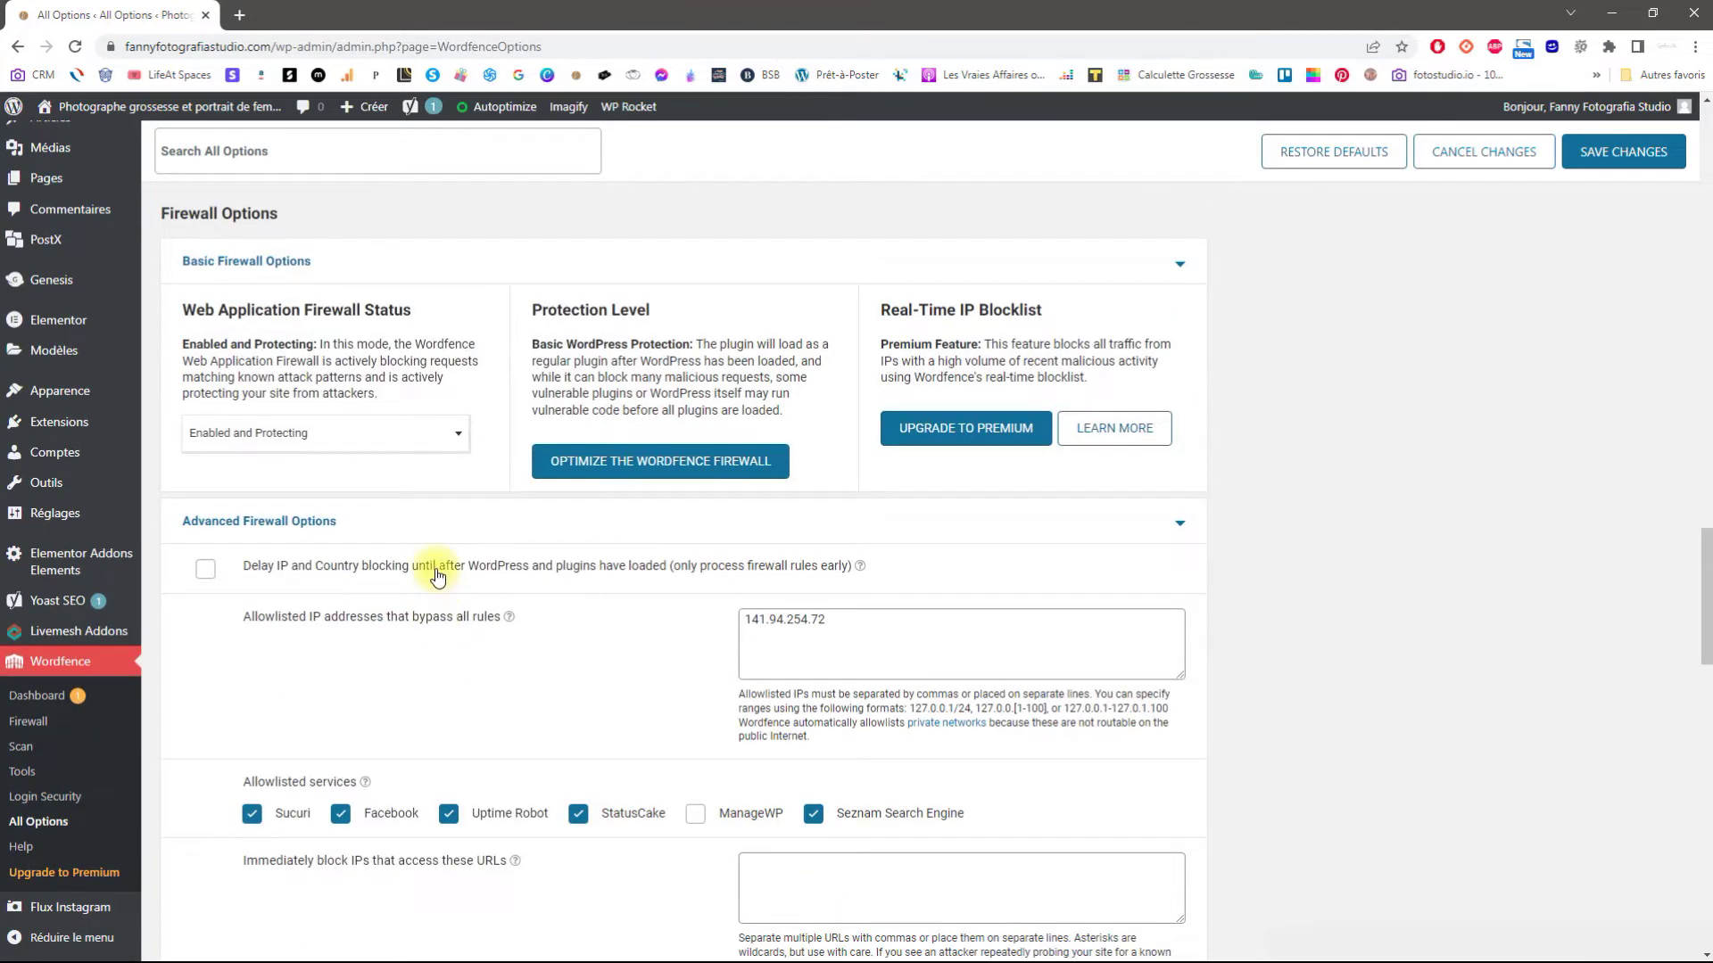
right_click(1317, 479)
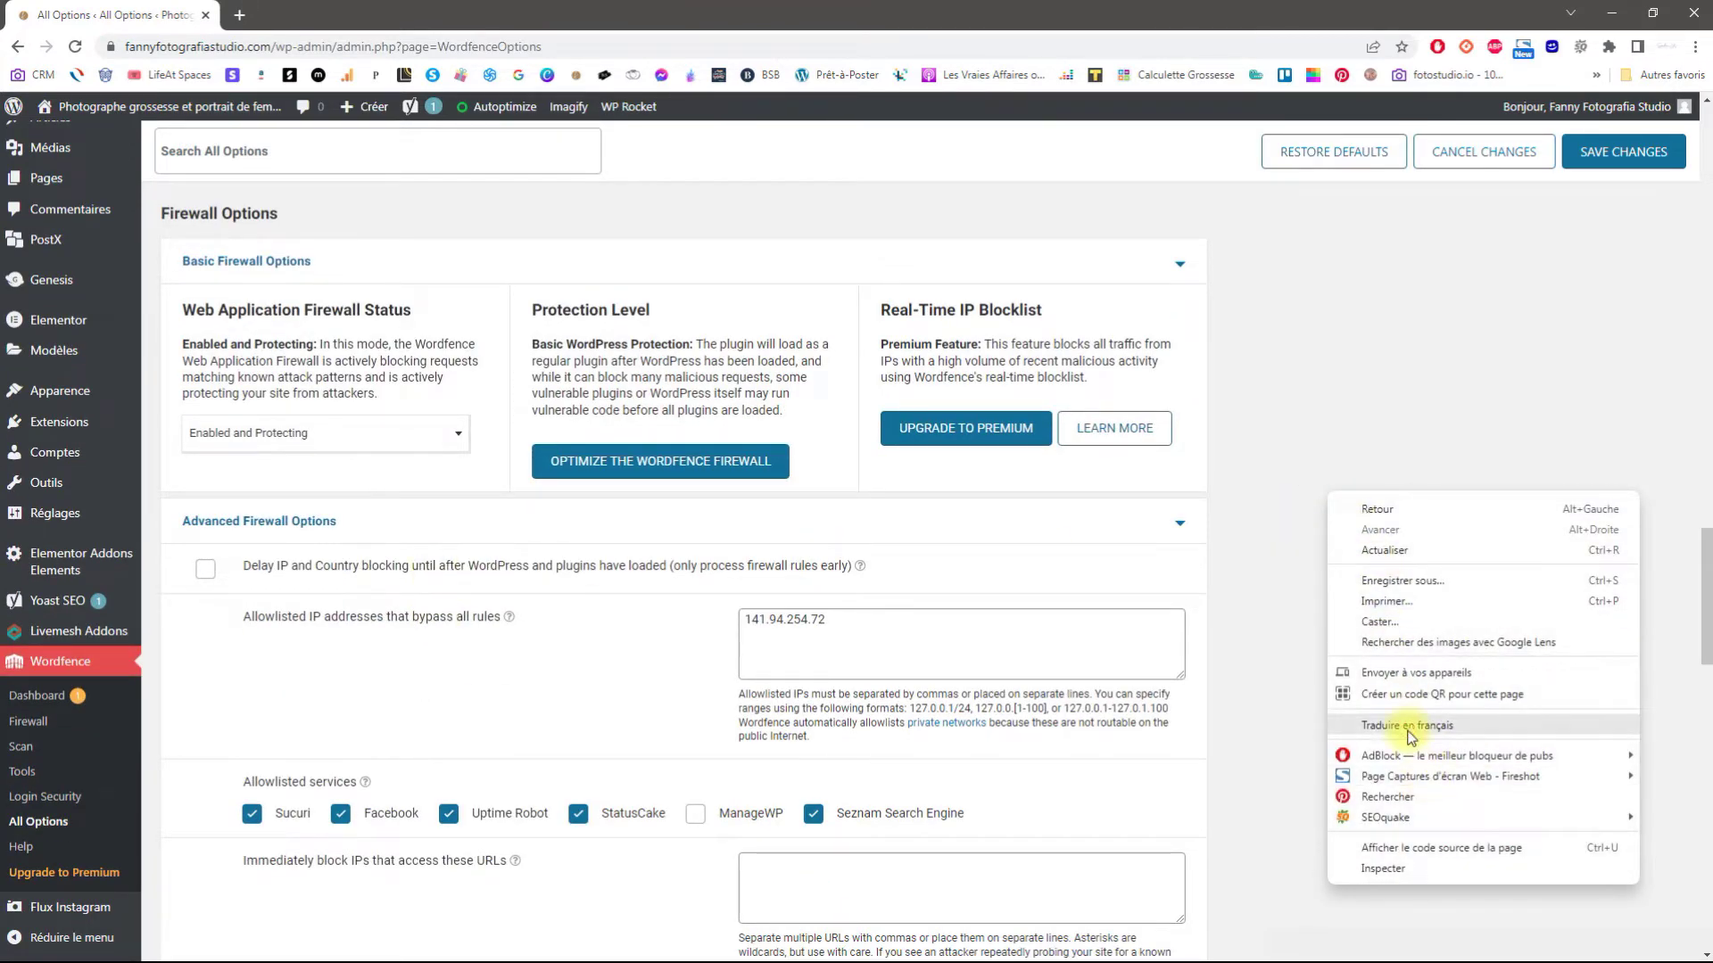
click(1407, 733)
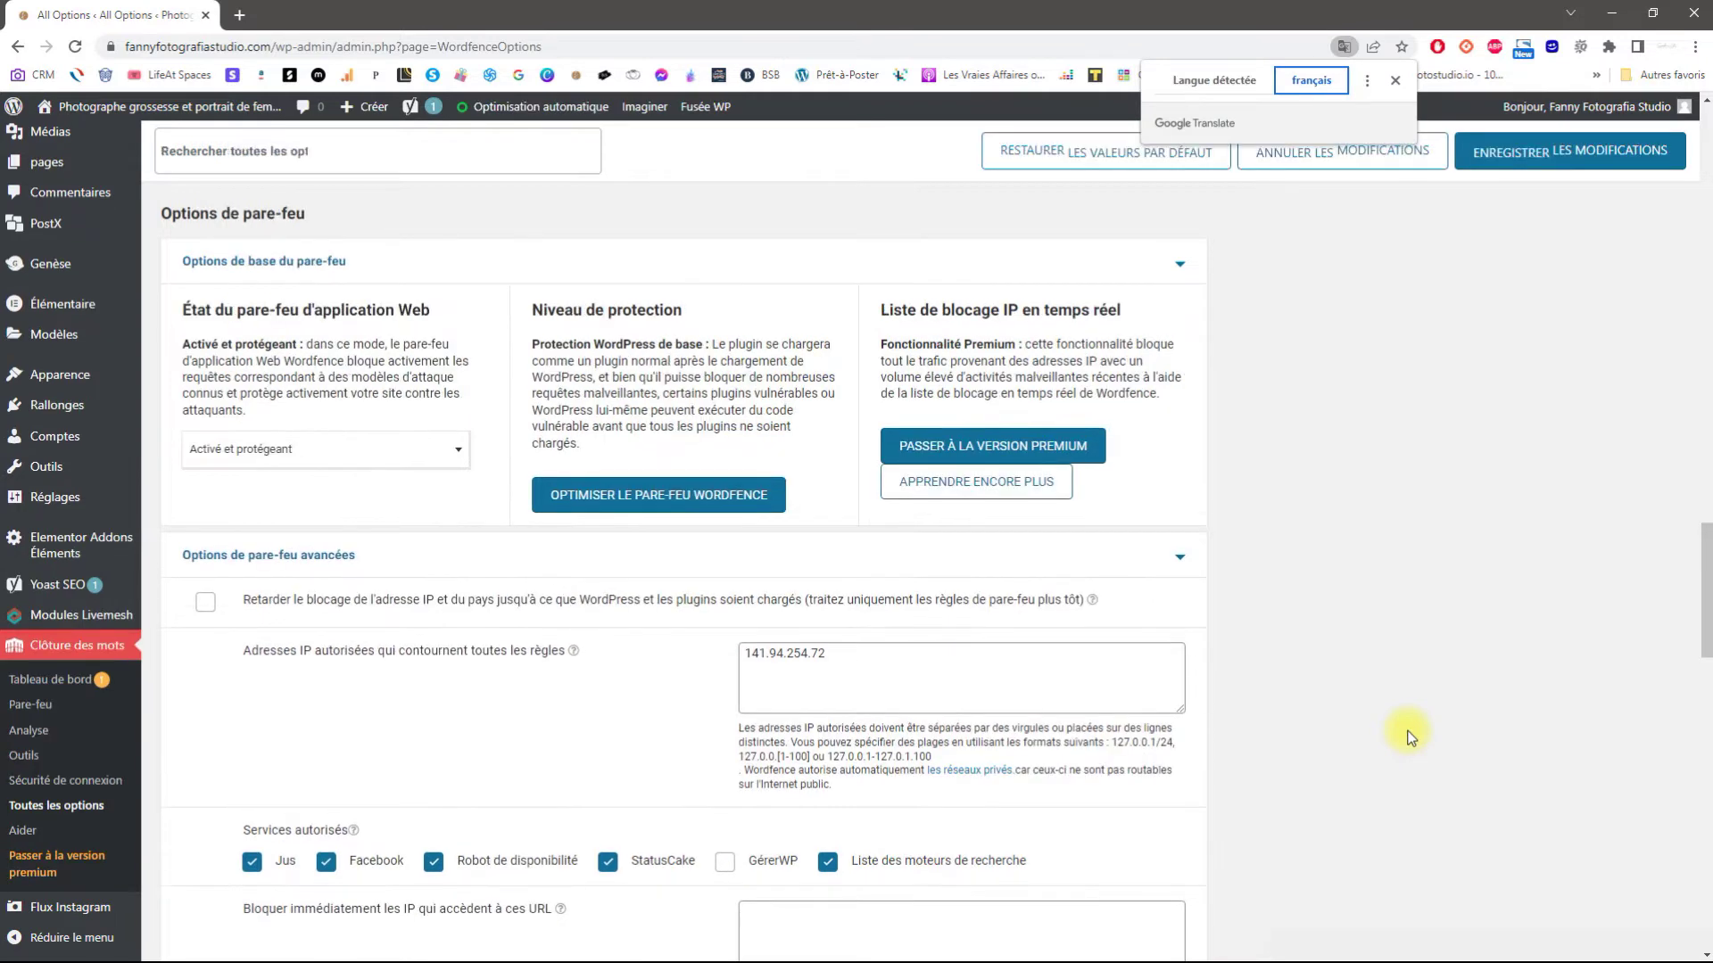
click(203, 604)
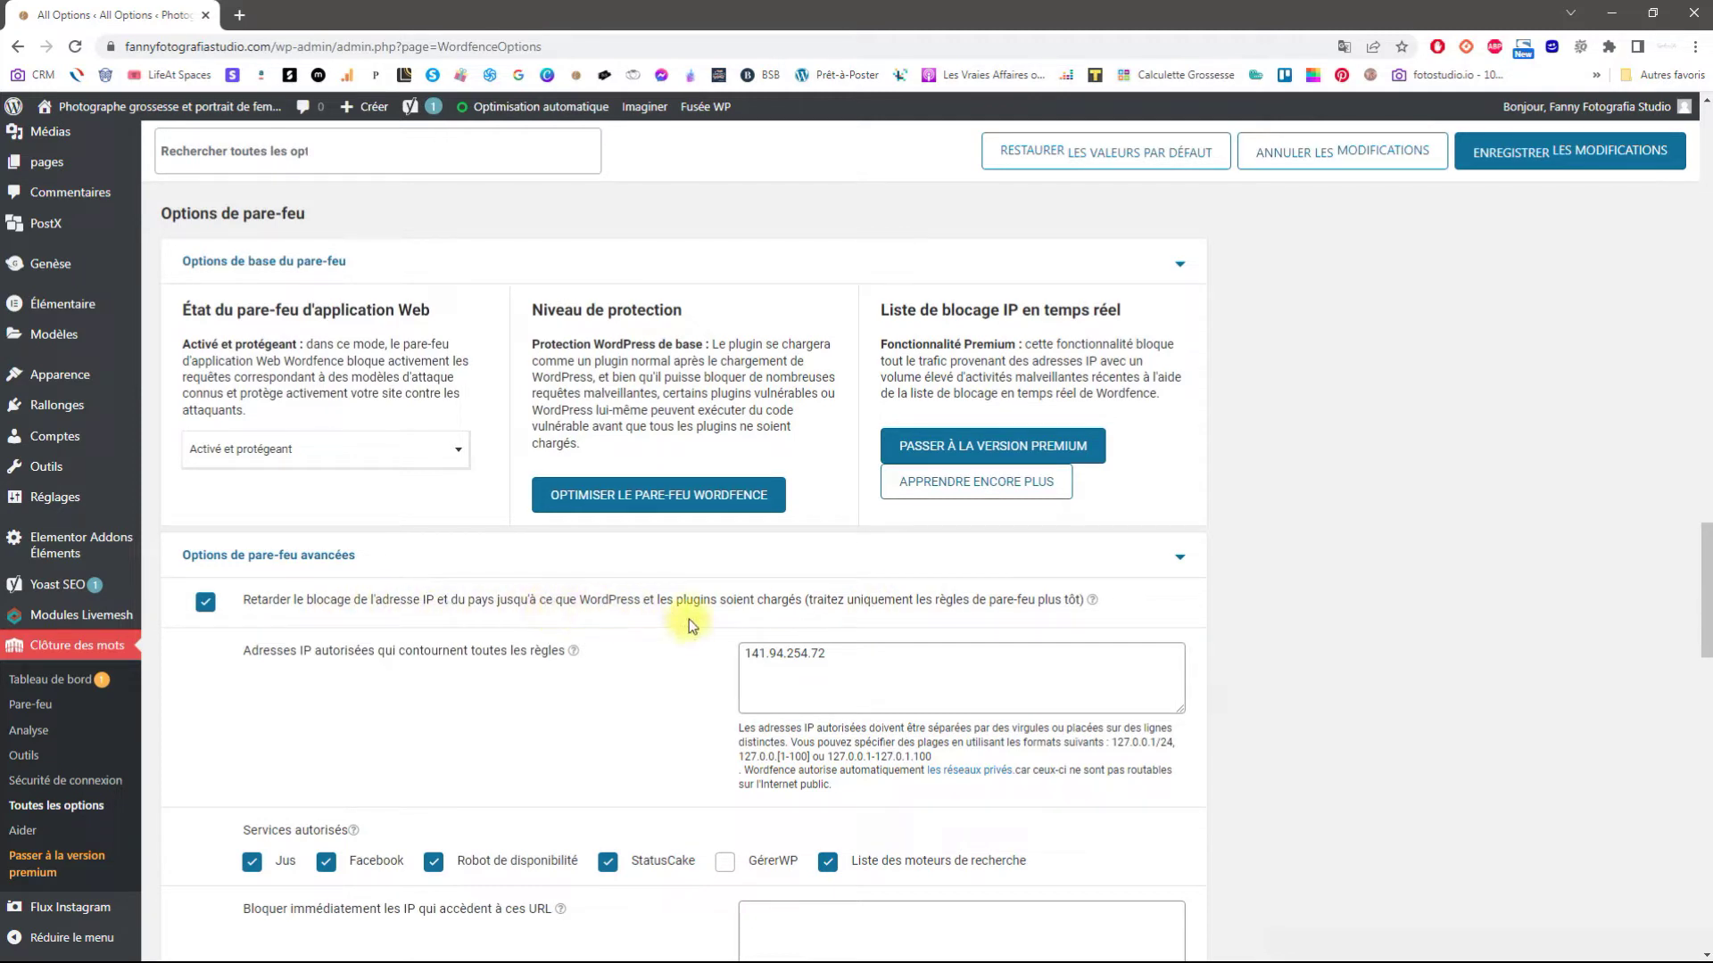
scroll(683, 615, down, 3)
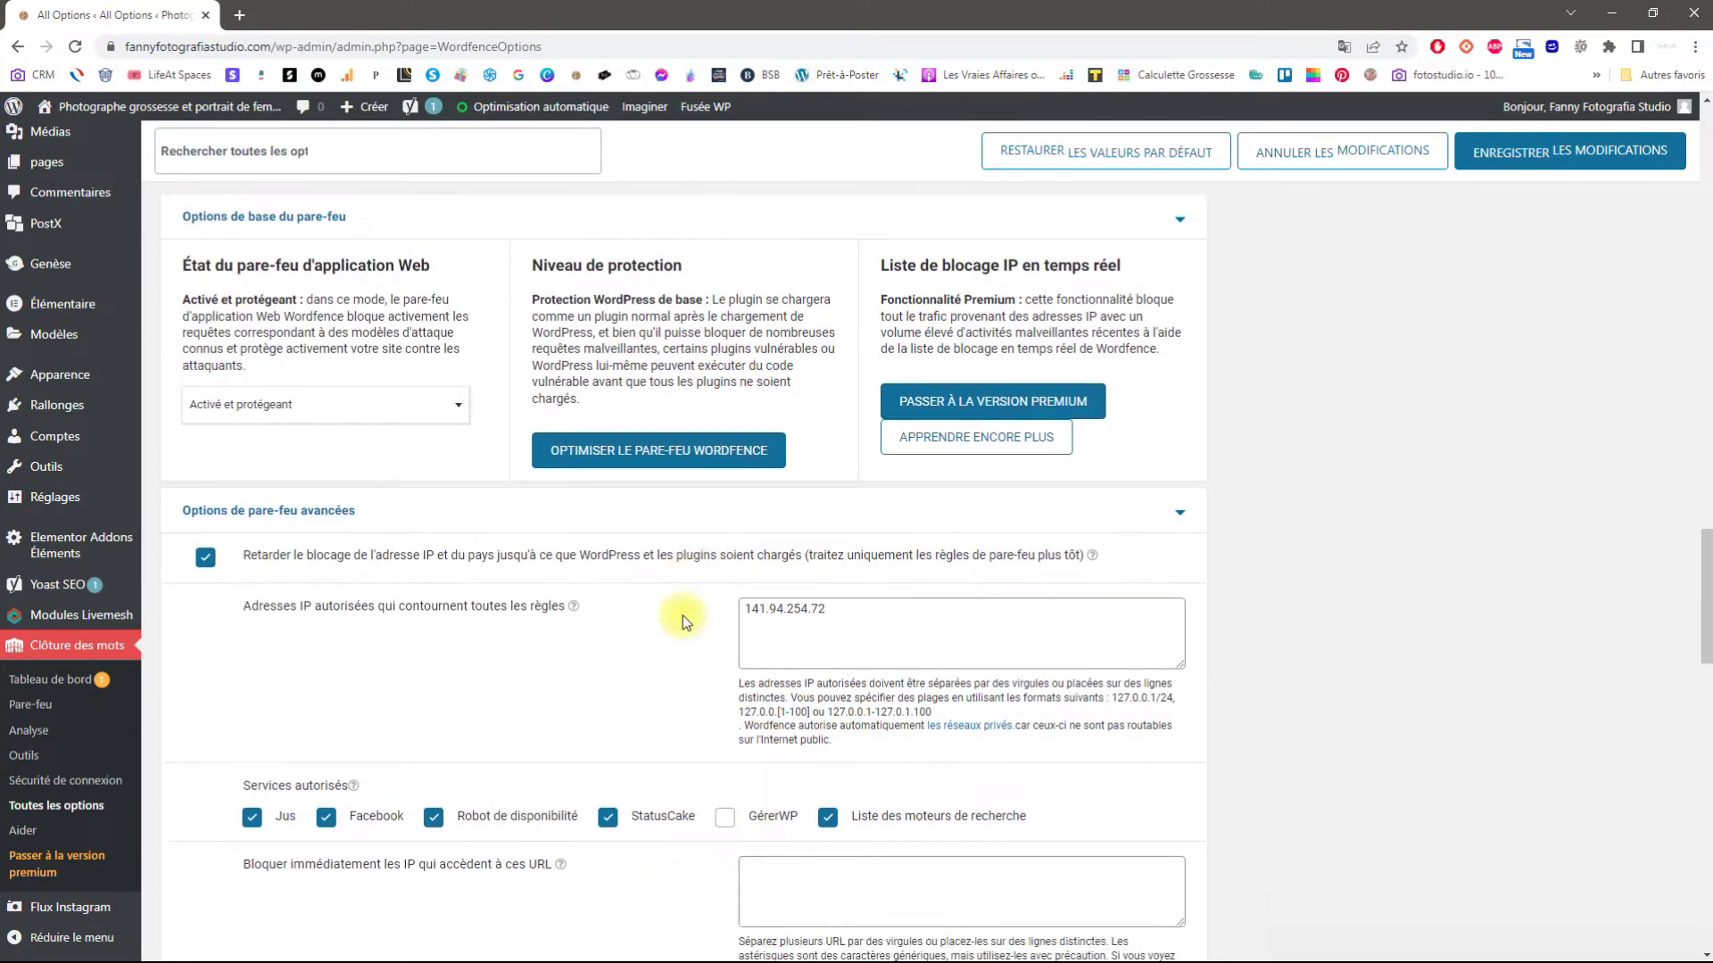
scroll(597, 494, down, 15)
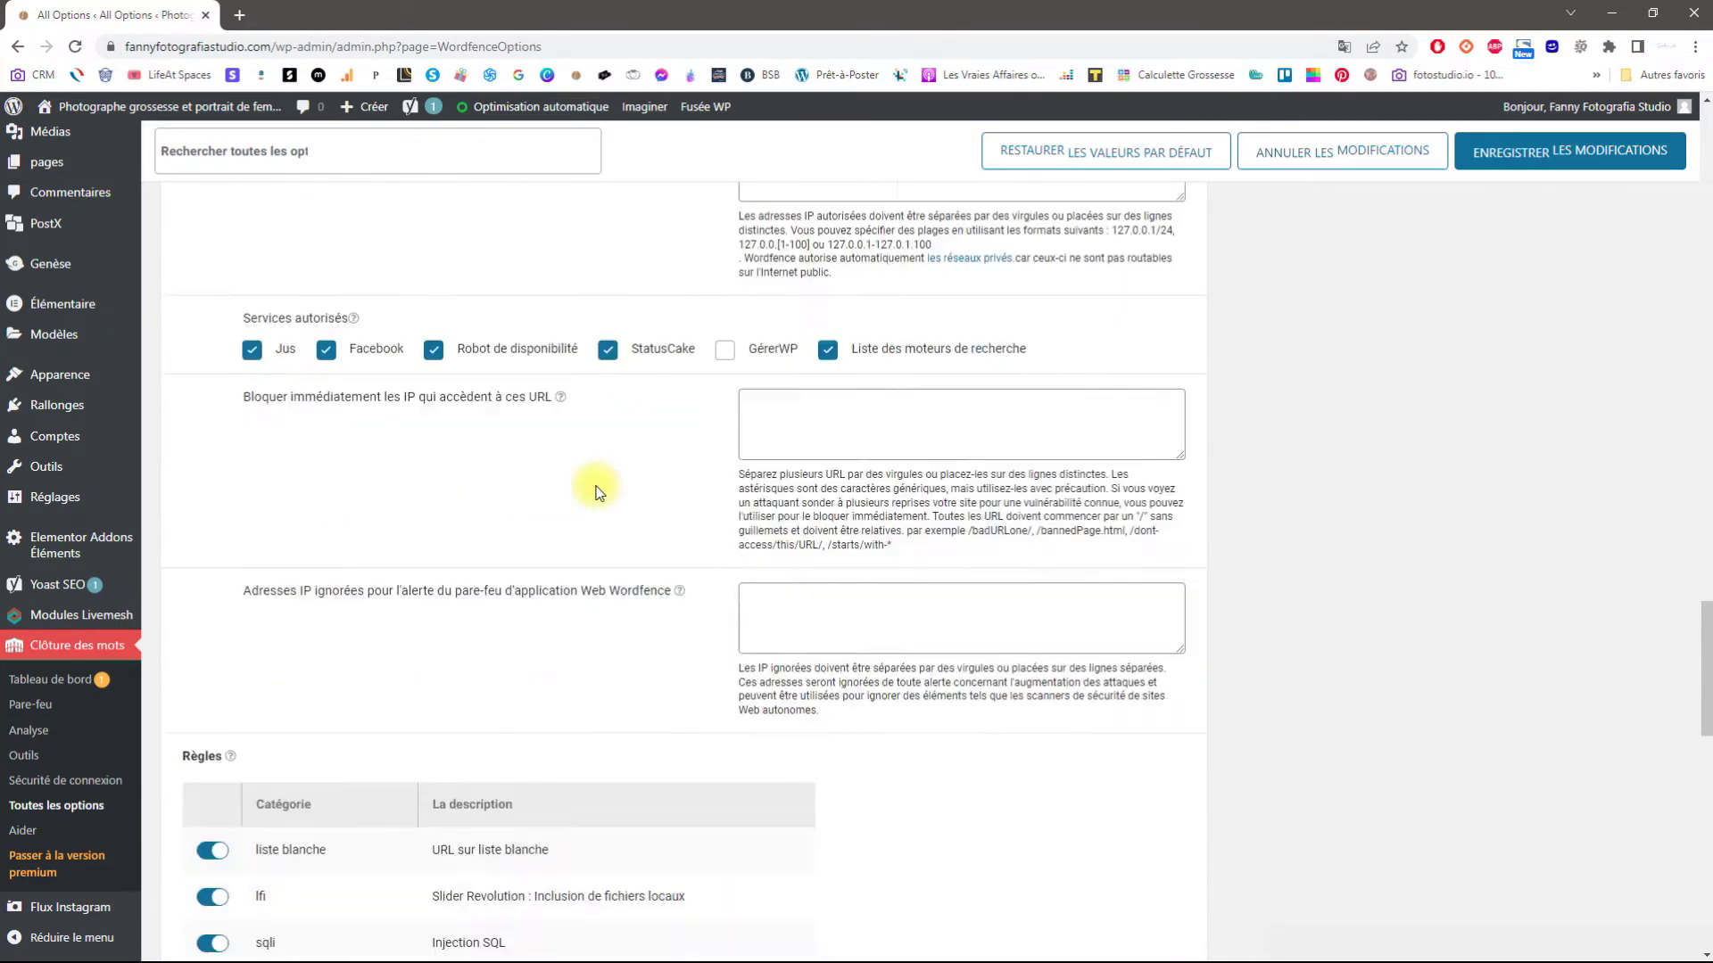
In Brute Force Protection, set the lockout to 3 login failures and 1 forgotten-password attempt.
scroll(576, 564, down, 3)
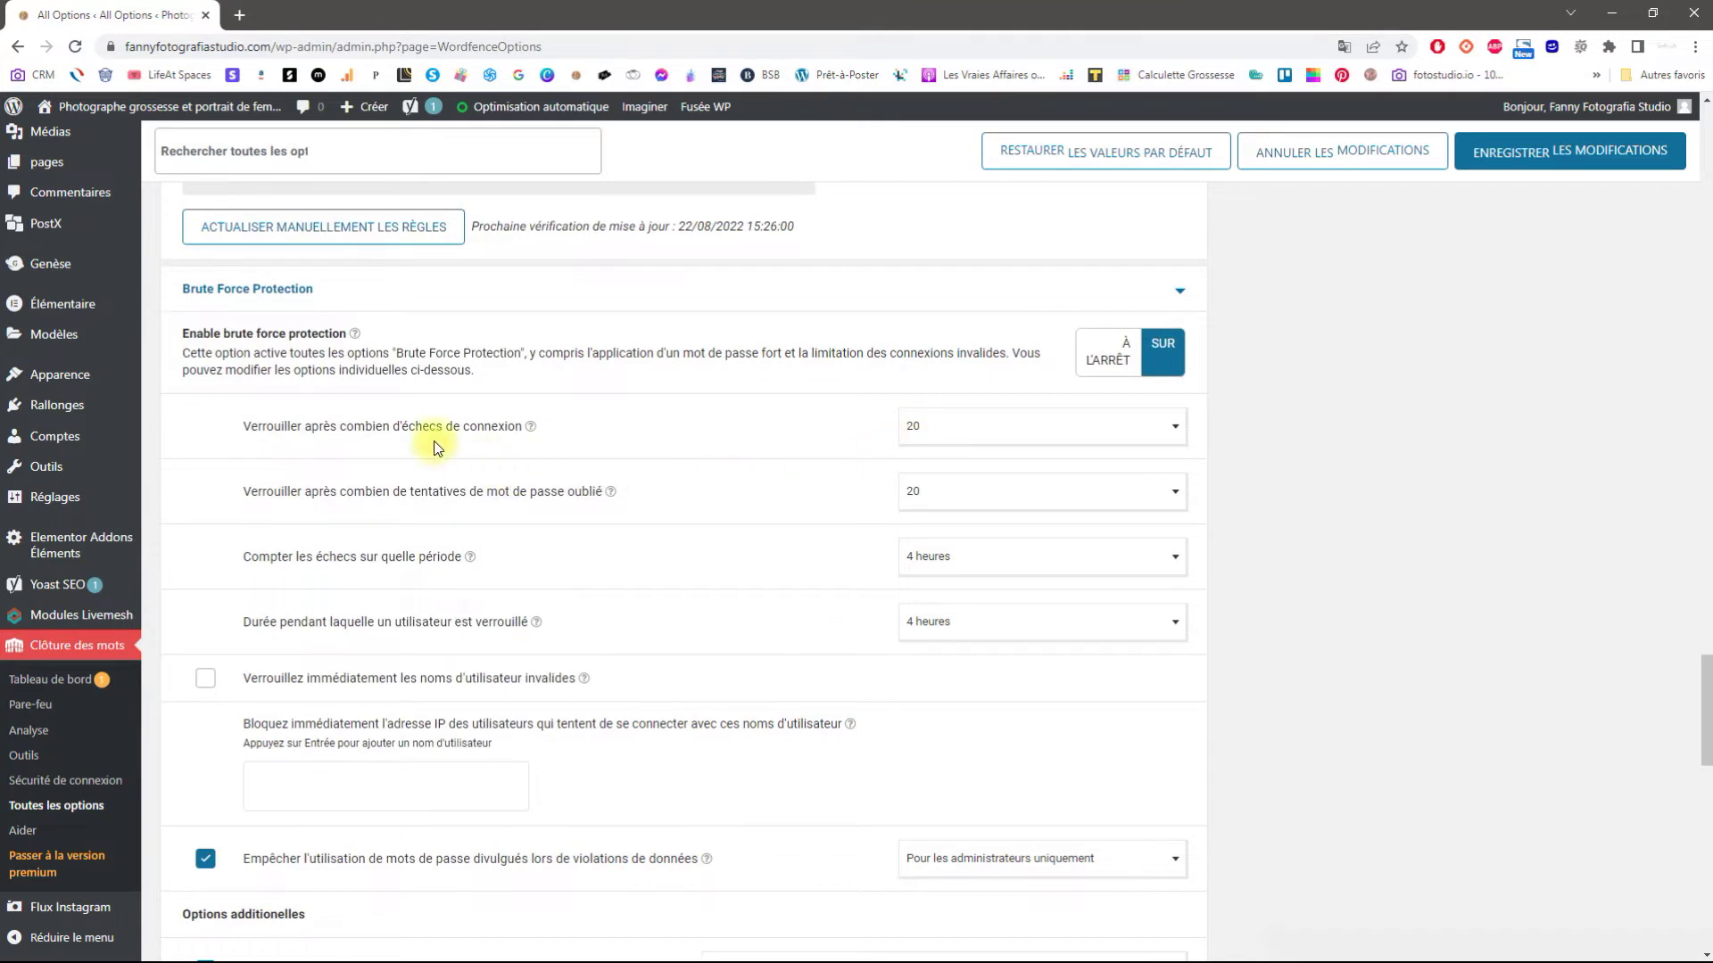
click(971, 437)
scroll(1099, 571, up, 2)
scroll(1061, 499, up, 2)
click(1051, 509)
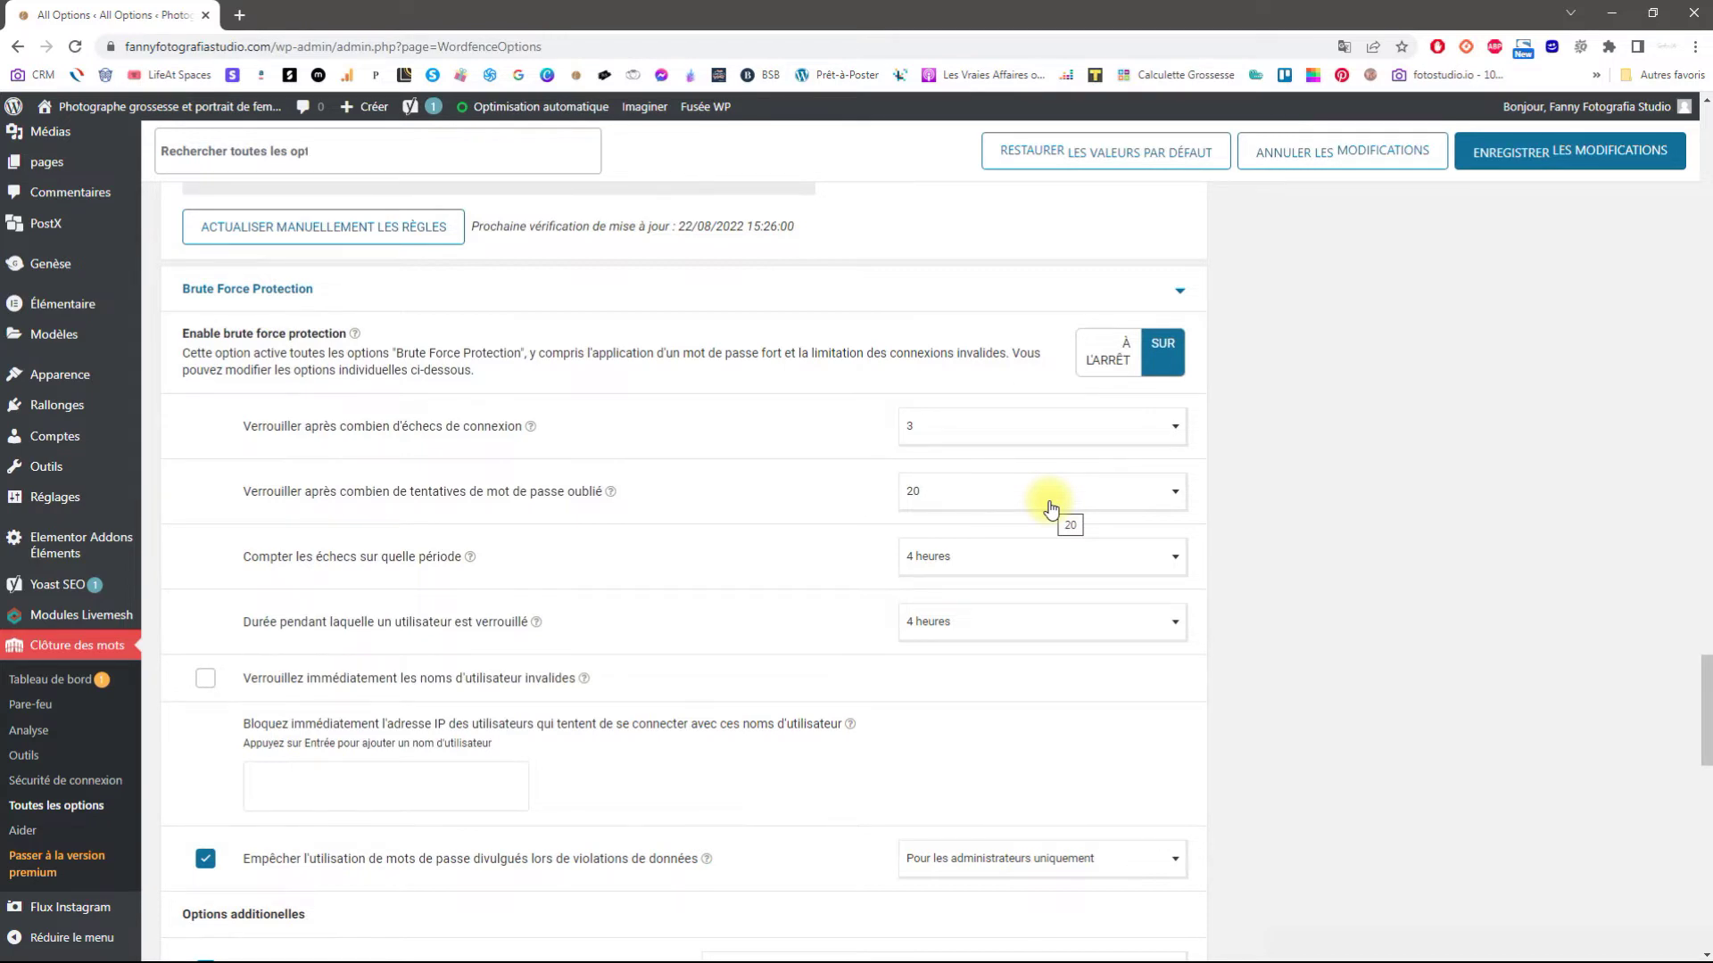
click(1051, 508)
drag(1175, 630, 1177, 546)
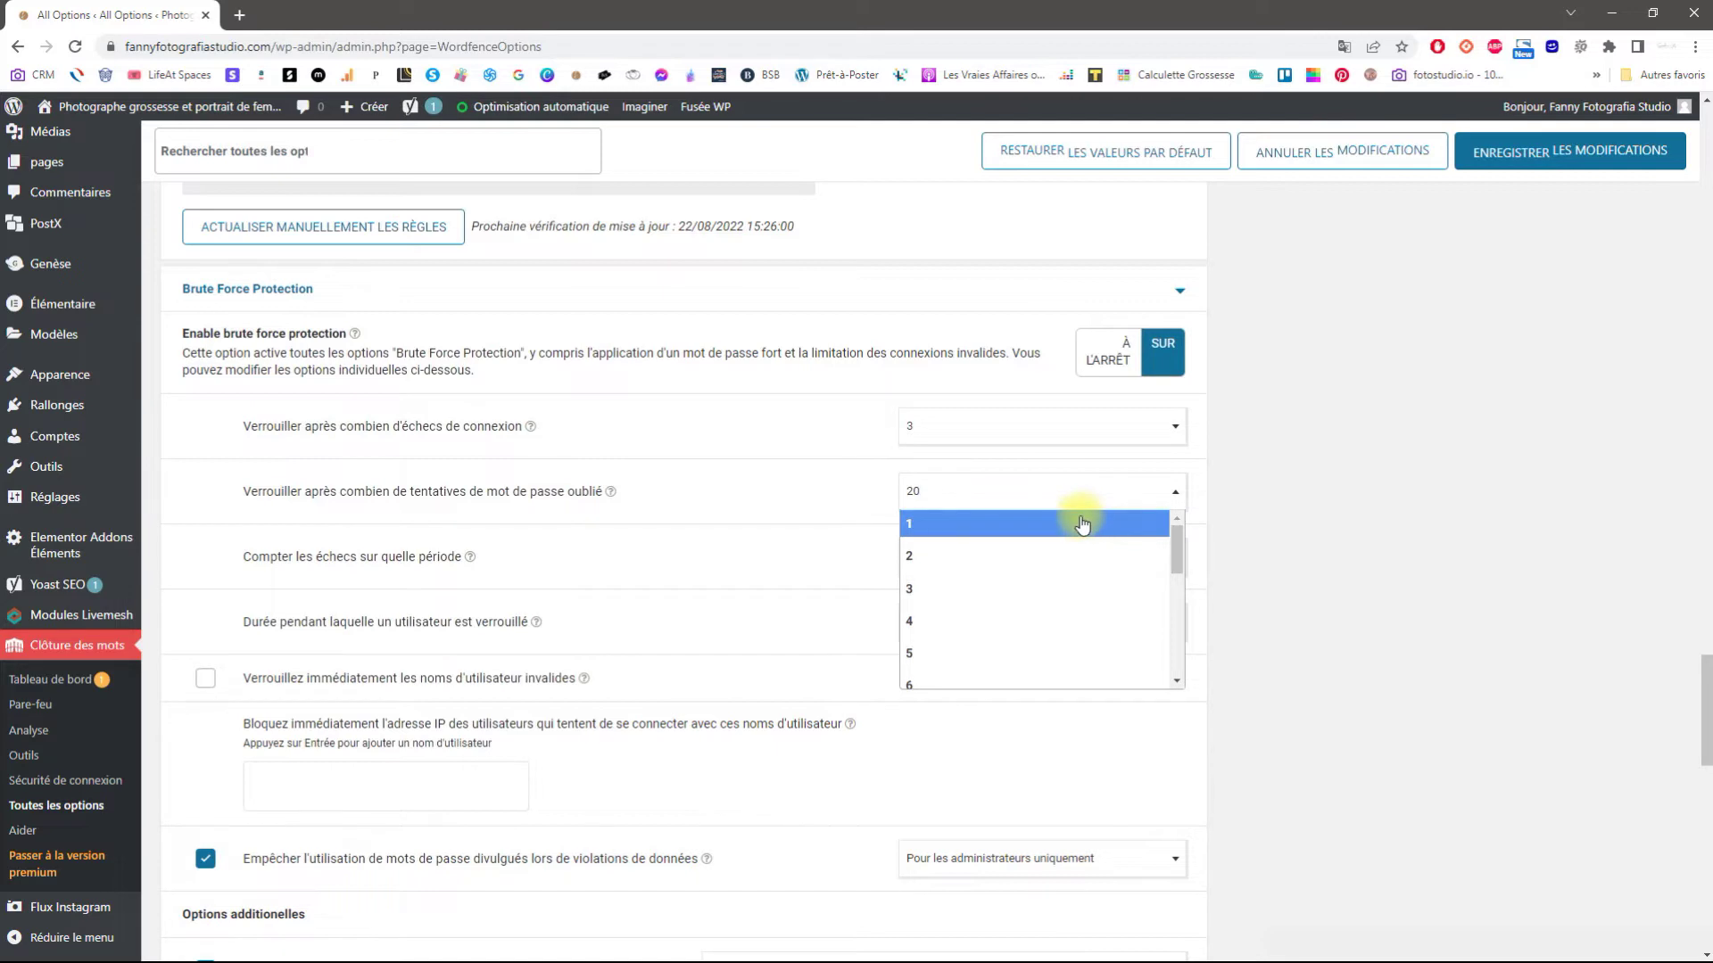
click(1081, 521)
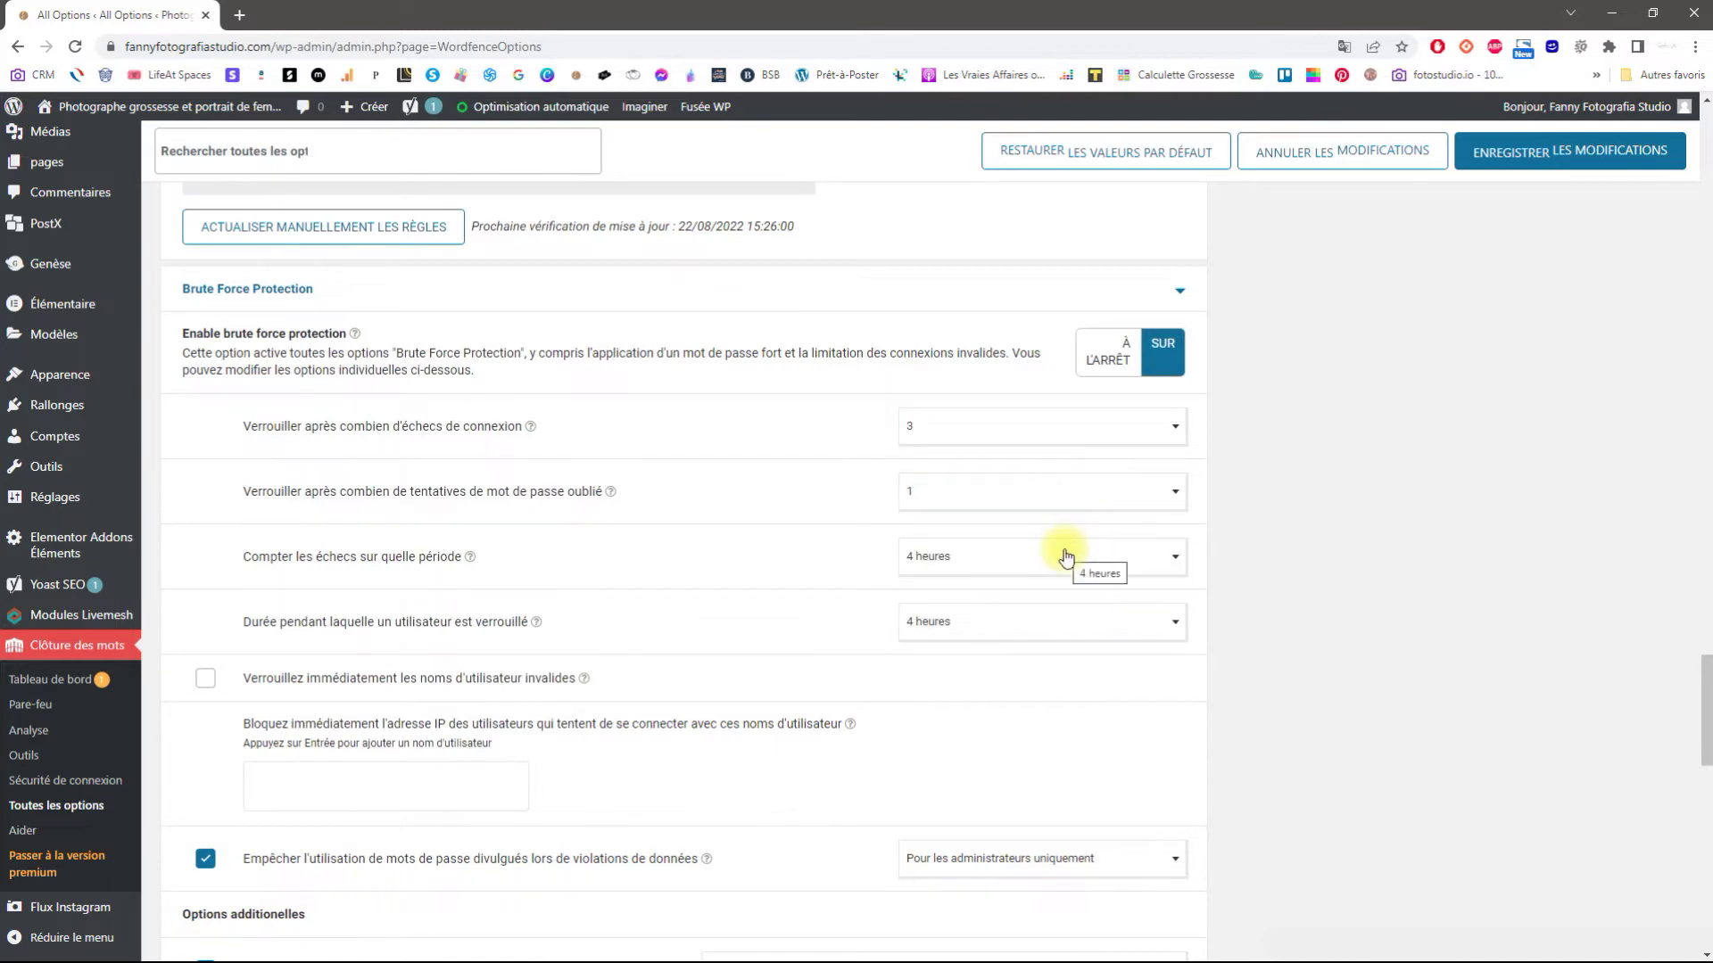
Set the period for counting login failures to one day and the user lockout duration to 1 month.
click(1066, 557)
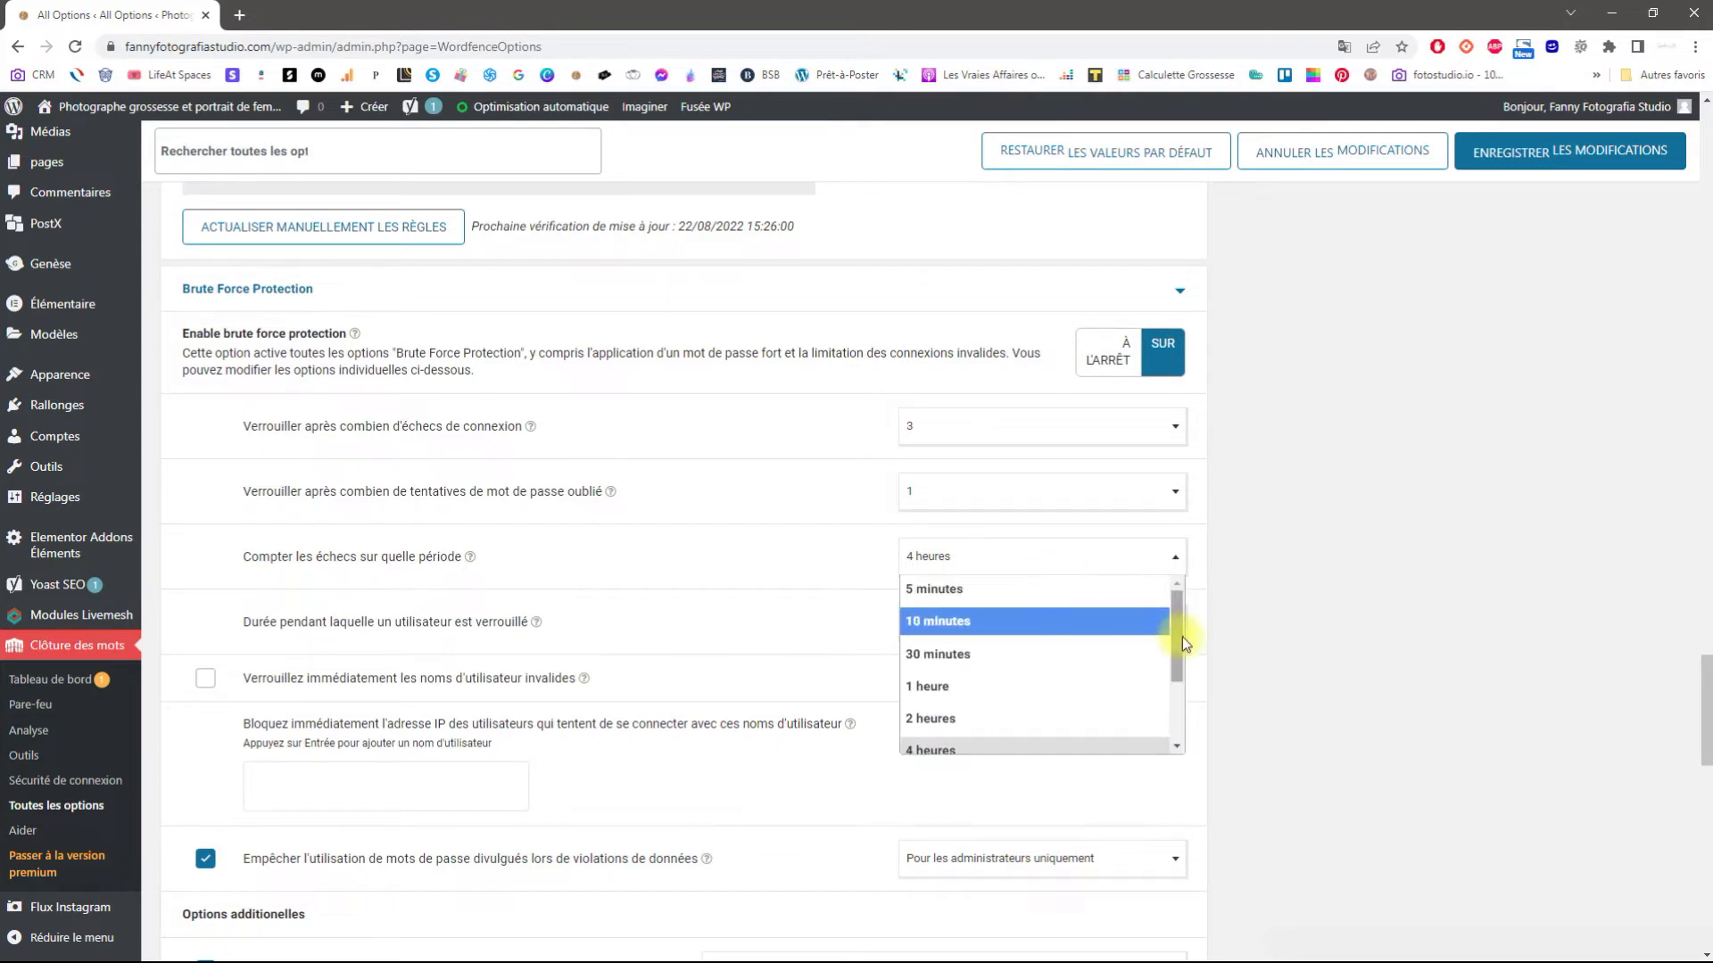
drag(1181, 637, 1185, 694)
click(1096, 729)
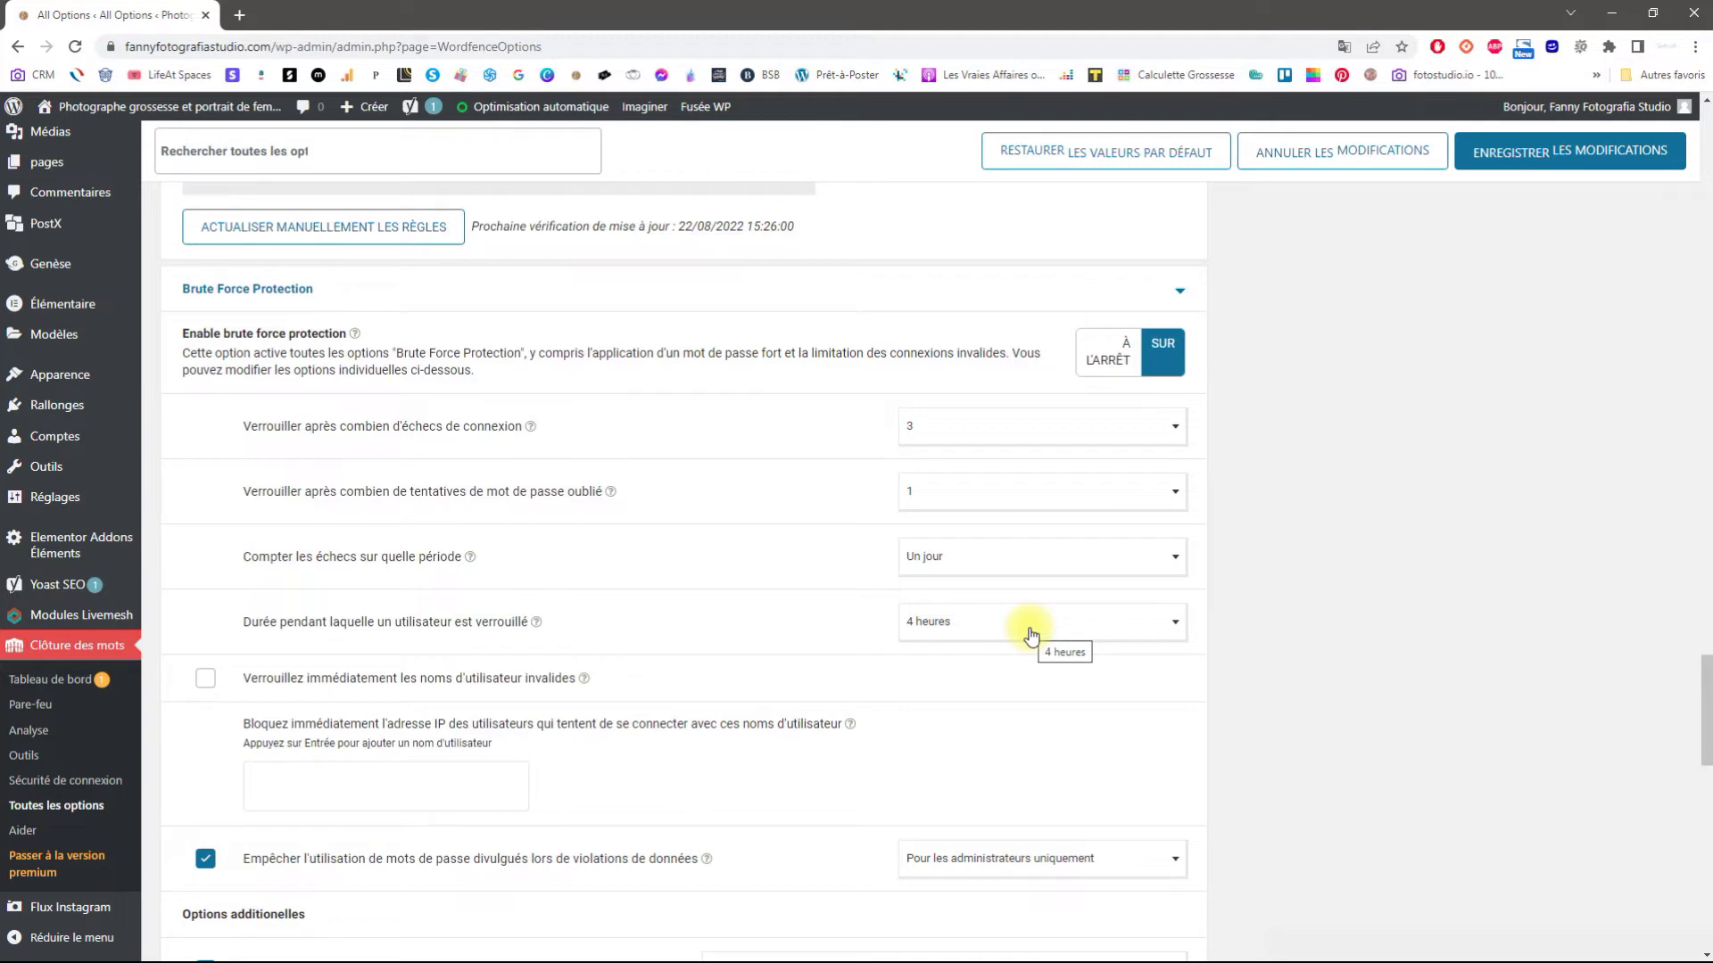
click(1026, 624)
drag(1176, 682, 1185, 791)
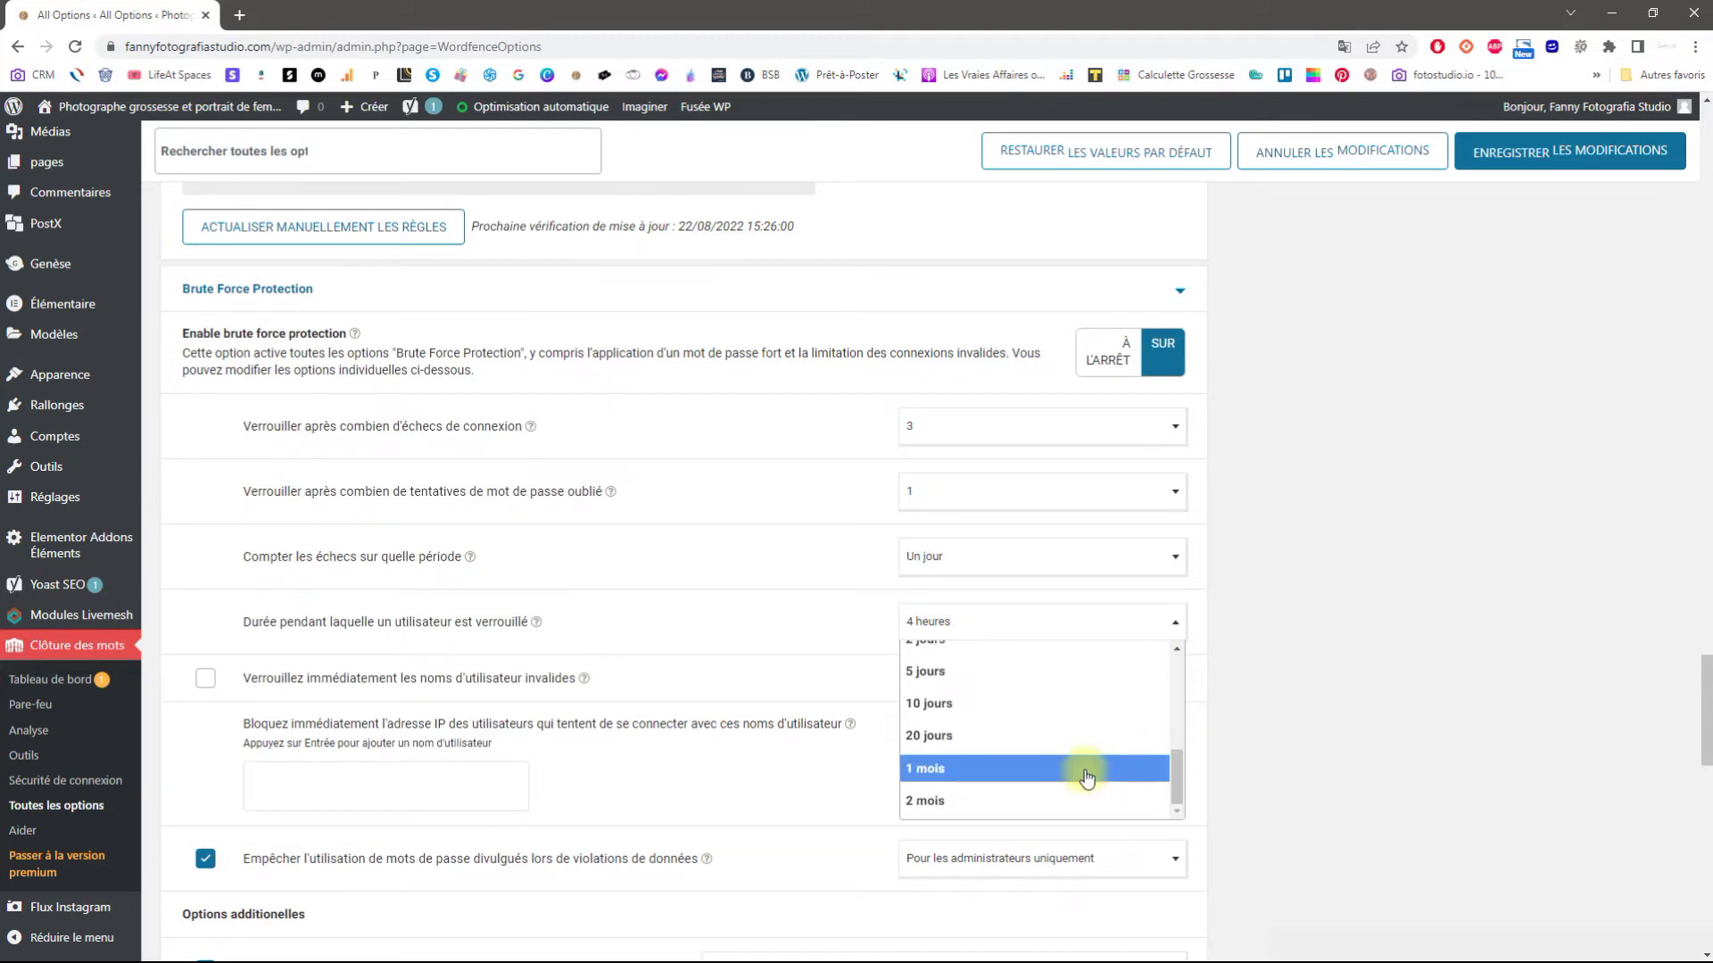
click(1085, 774)
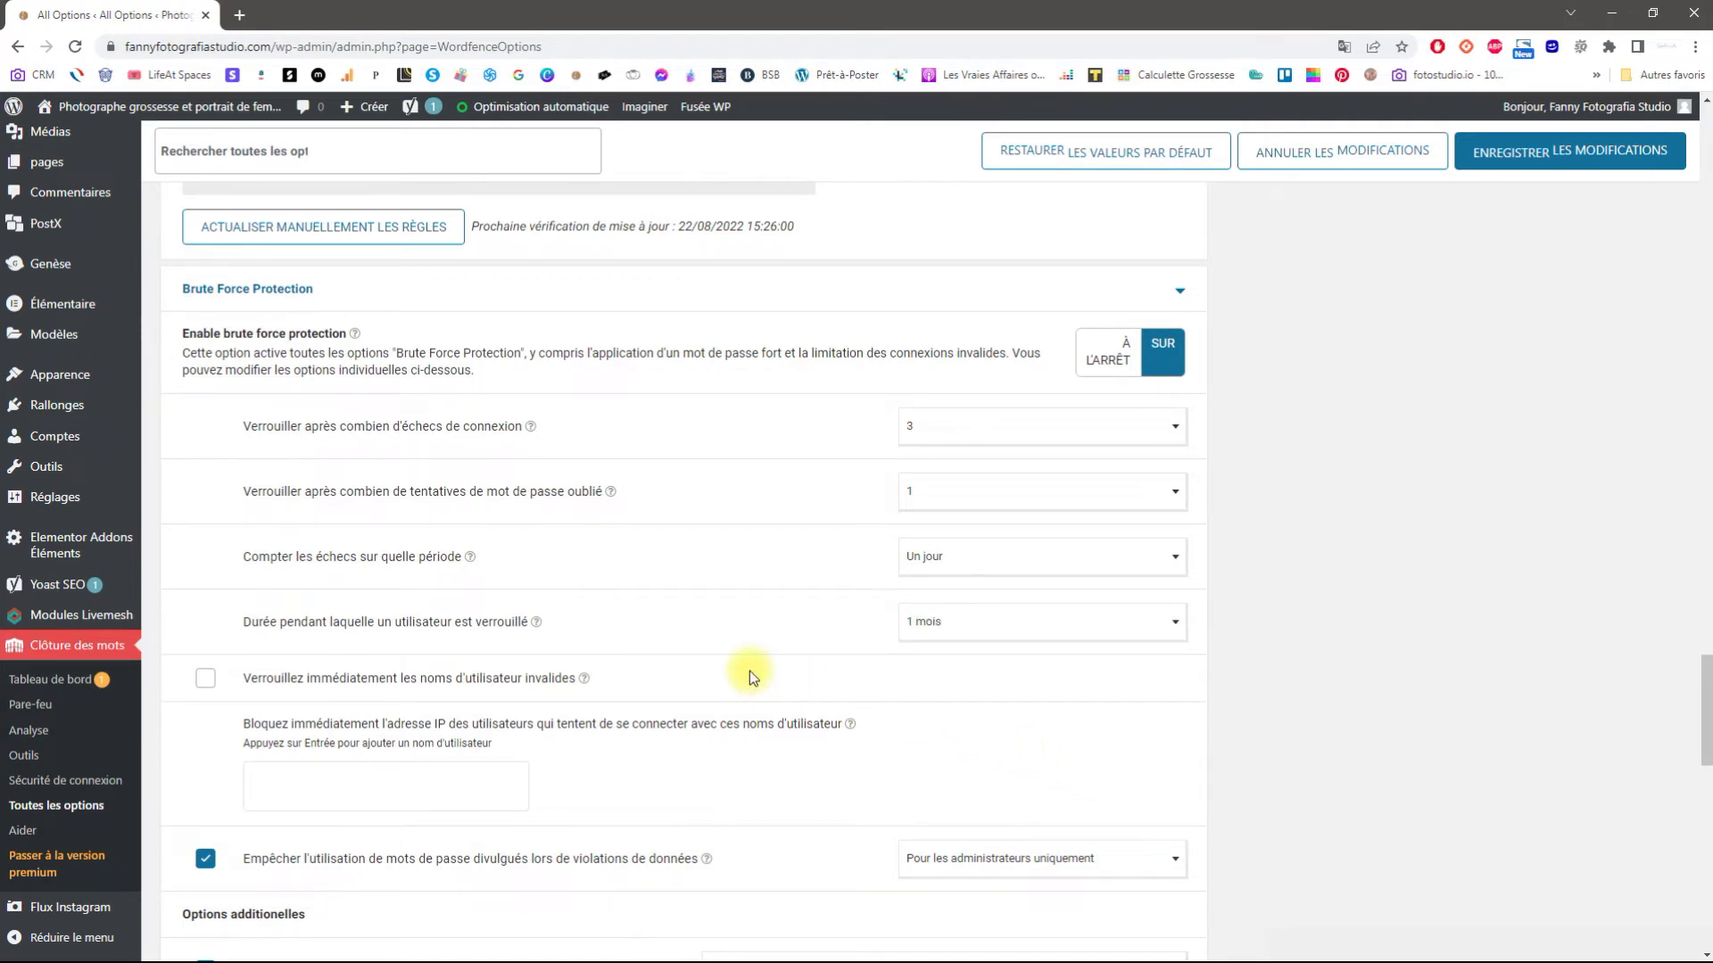
Enable immediate lockout of invalid usernames and keep the leaked-password prevention for administrators only.
scroll(749, 671, down, 2)
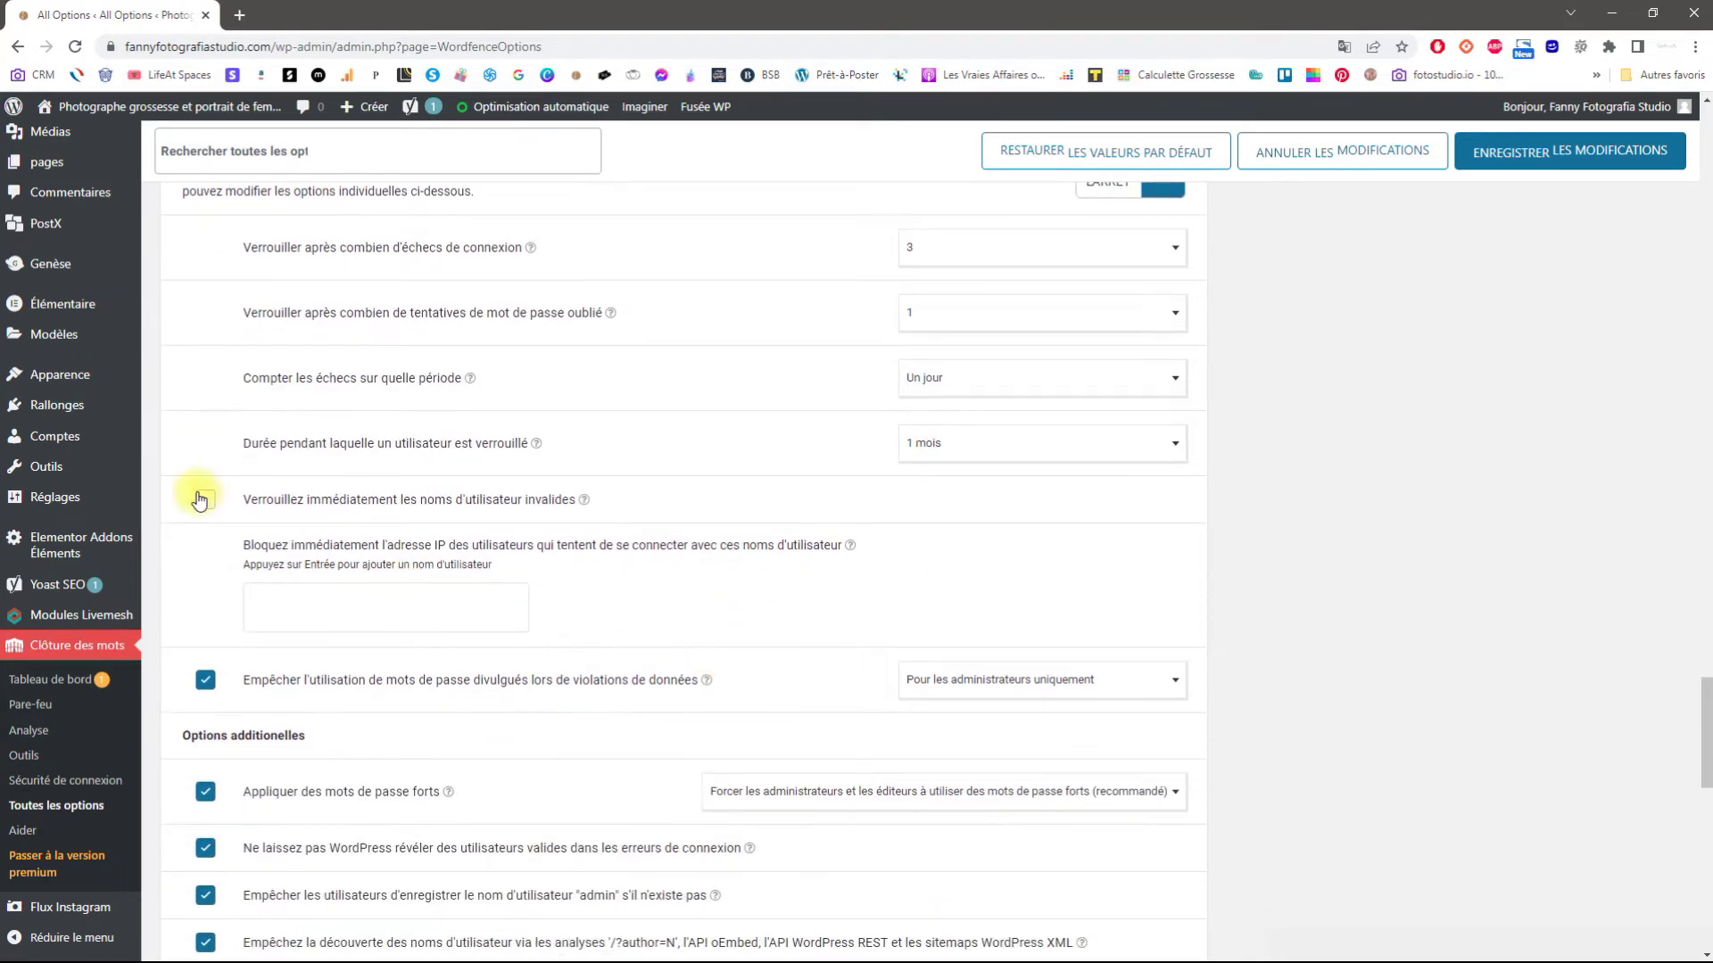
click(204, 500)
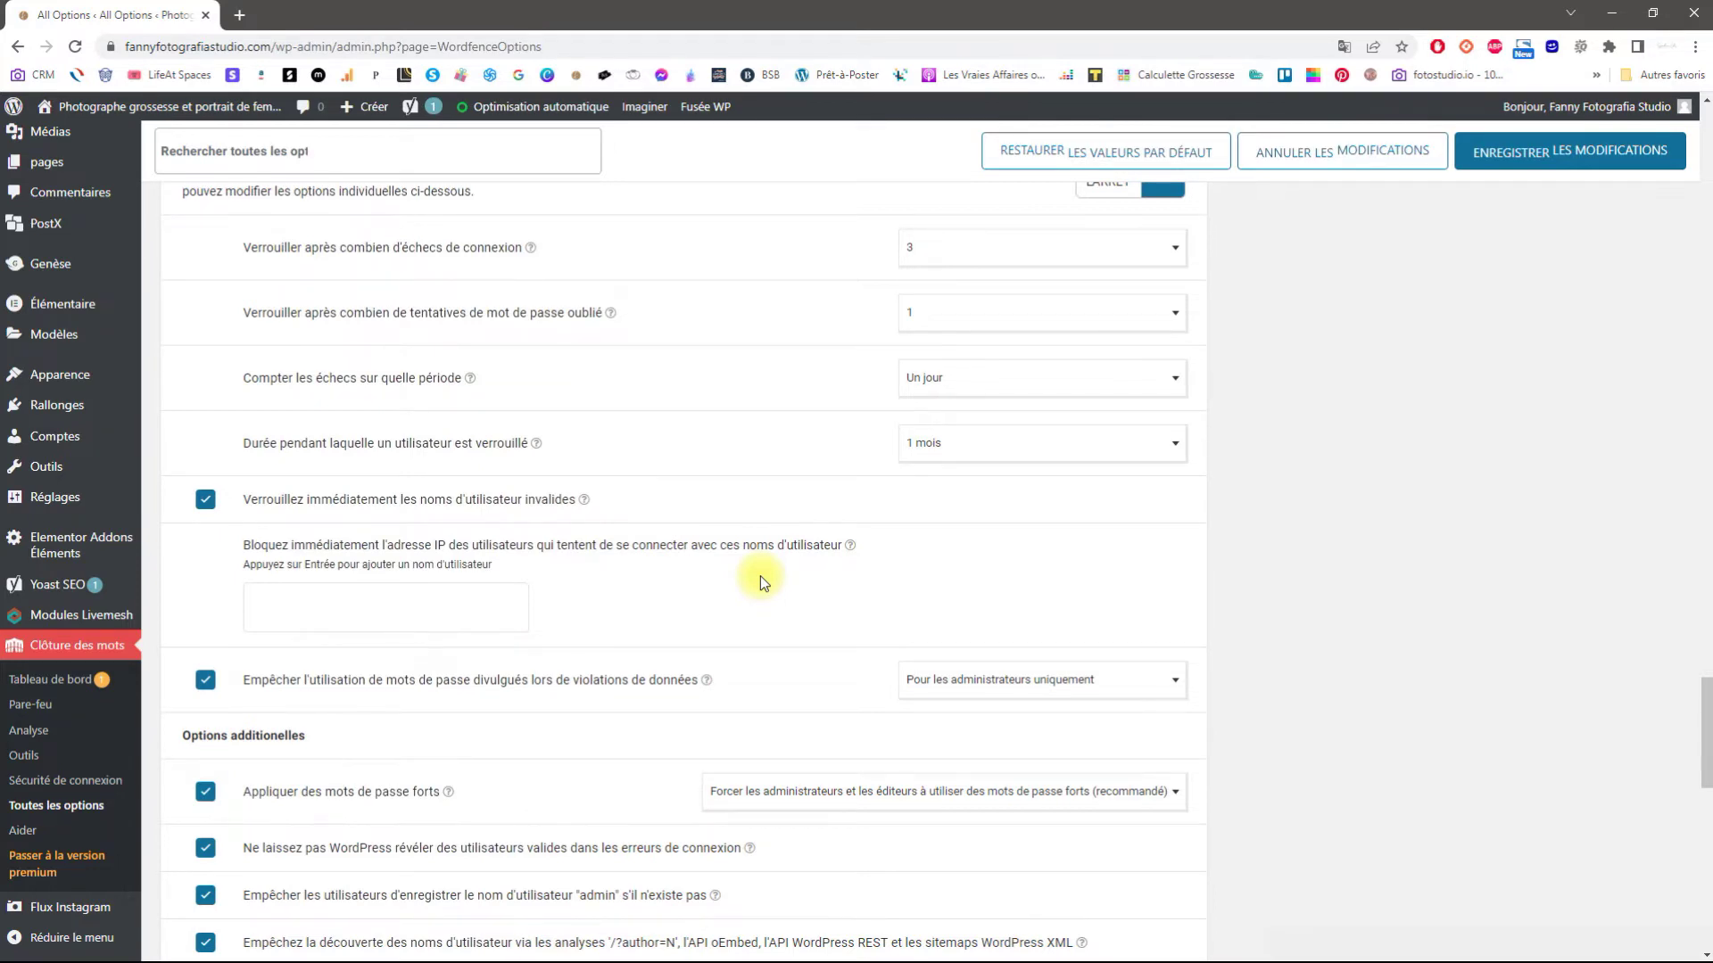
scroll(760, 575, down, 2)
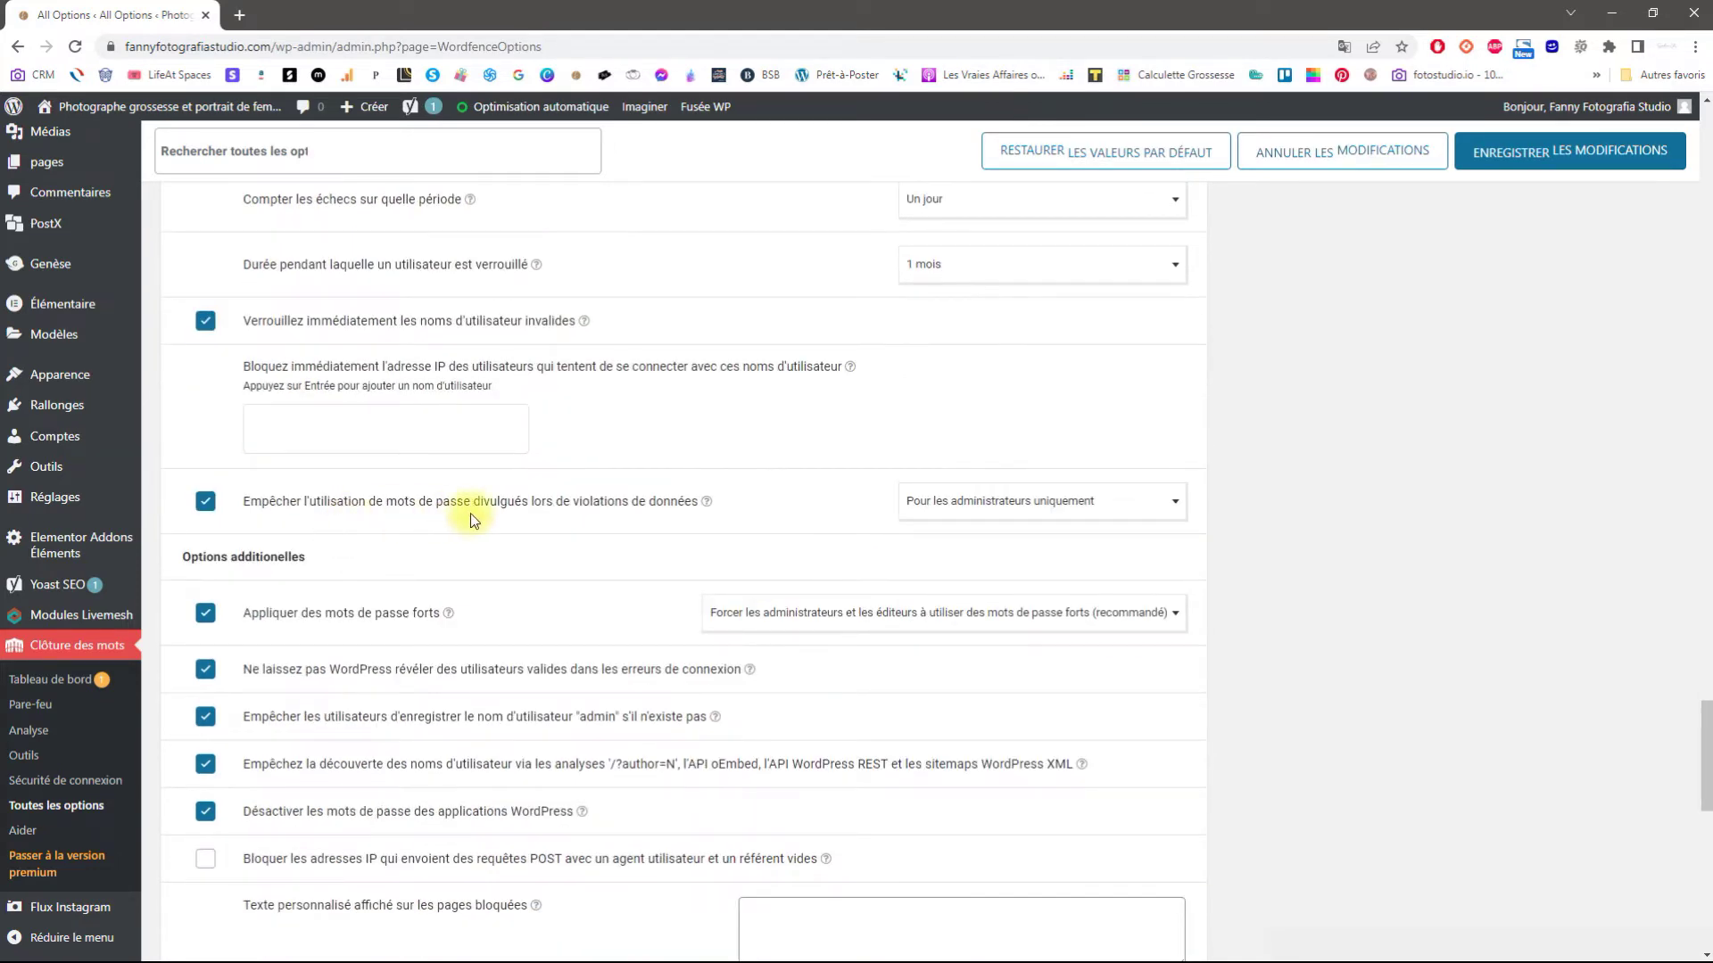
click(952, 502)
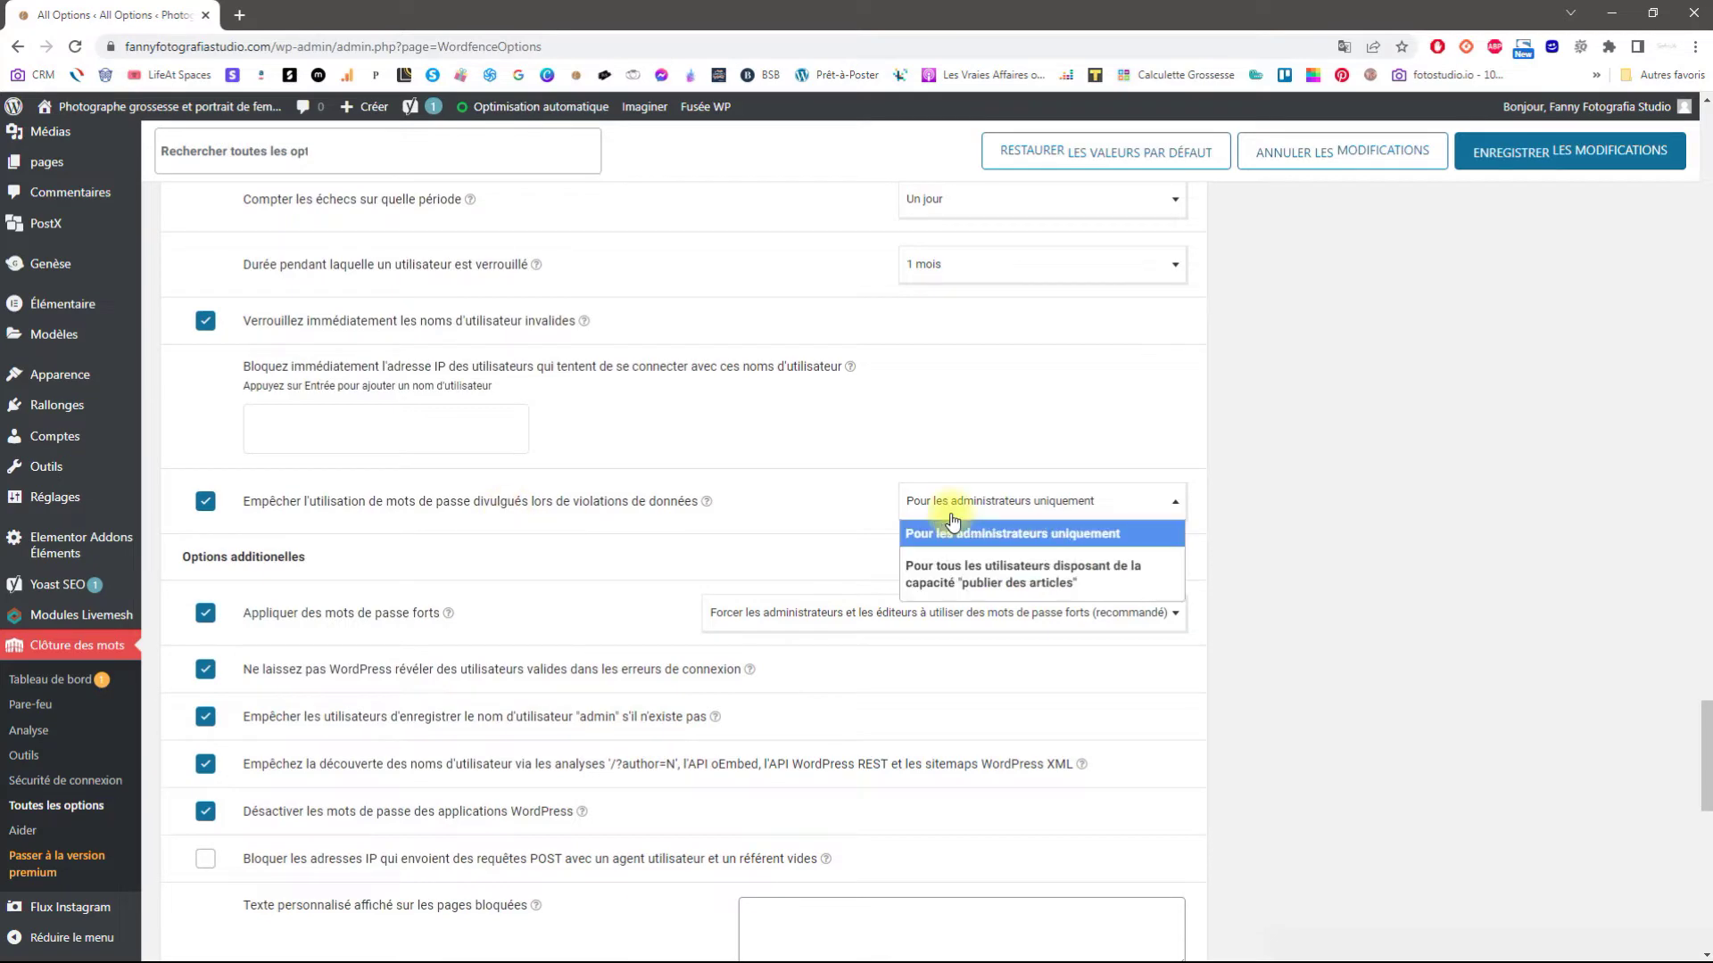
click(953, 520)
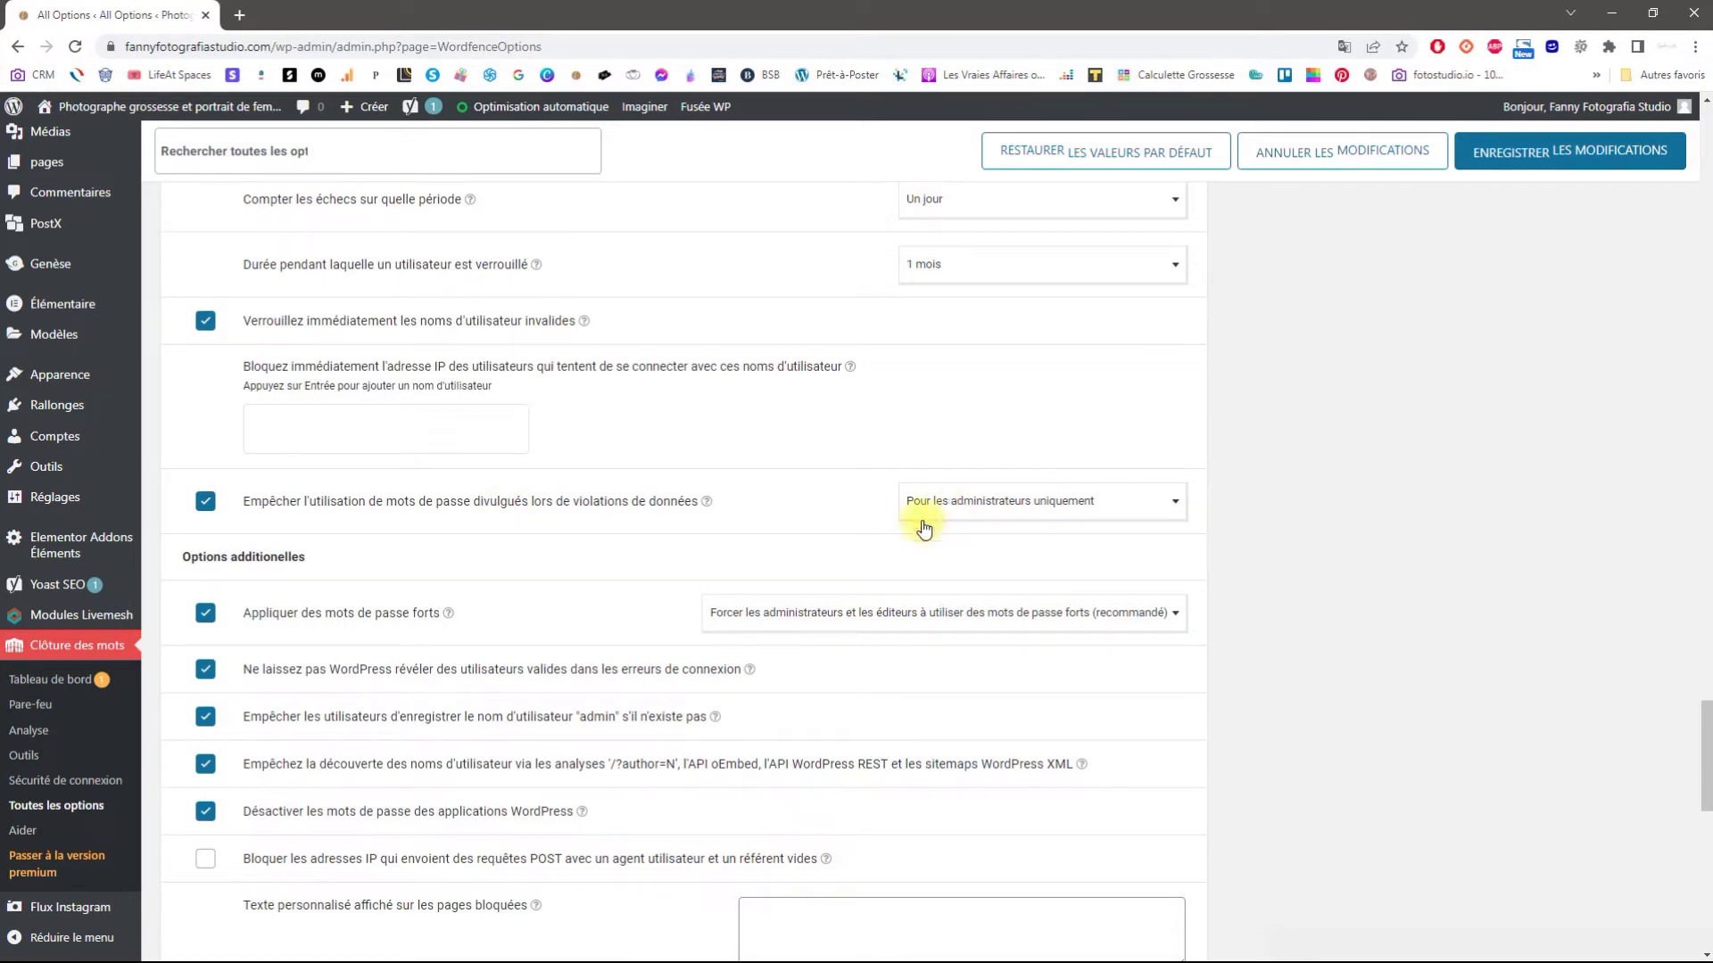
scroll(580, 589, up, 1)
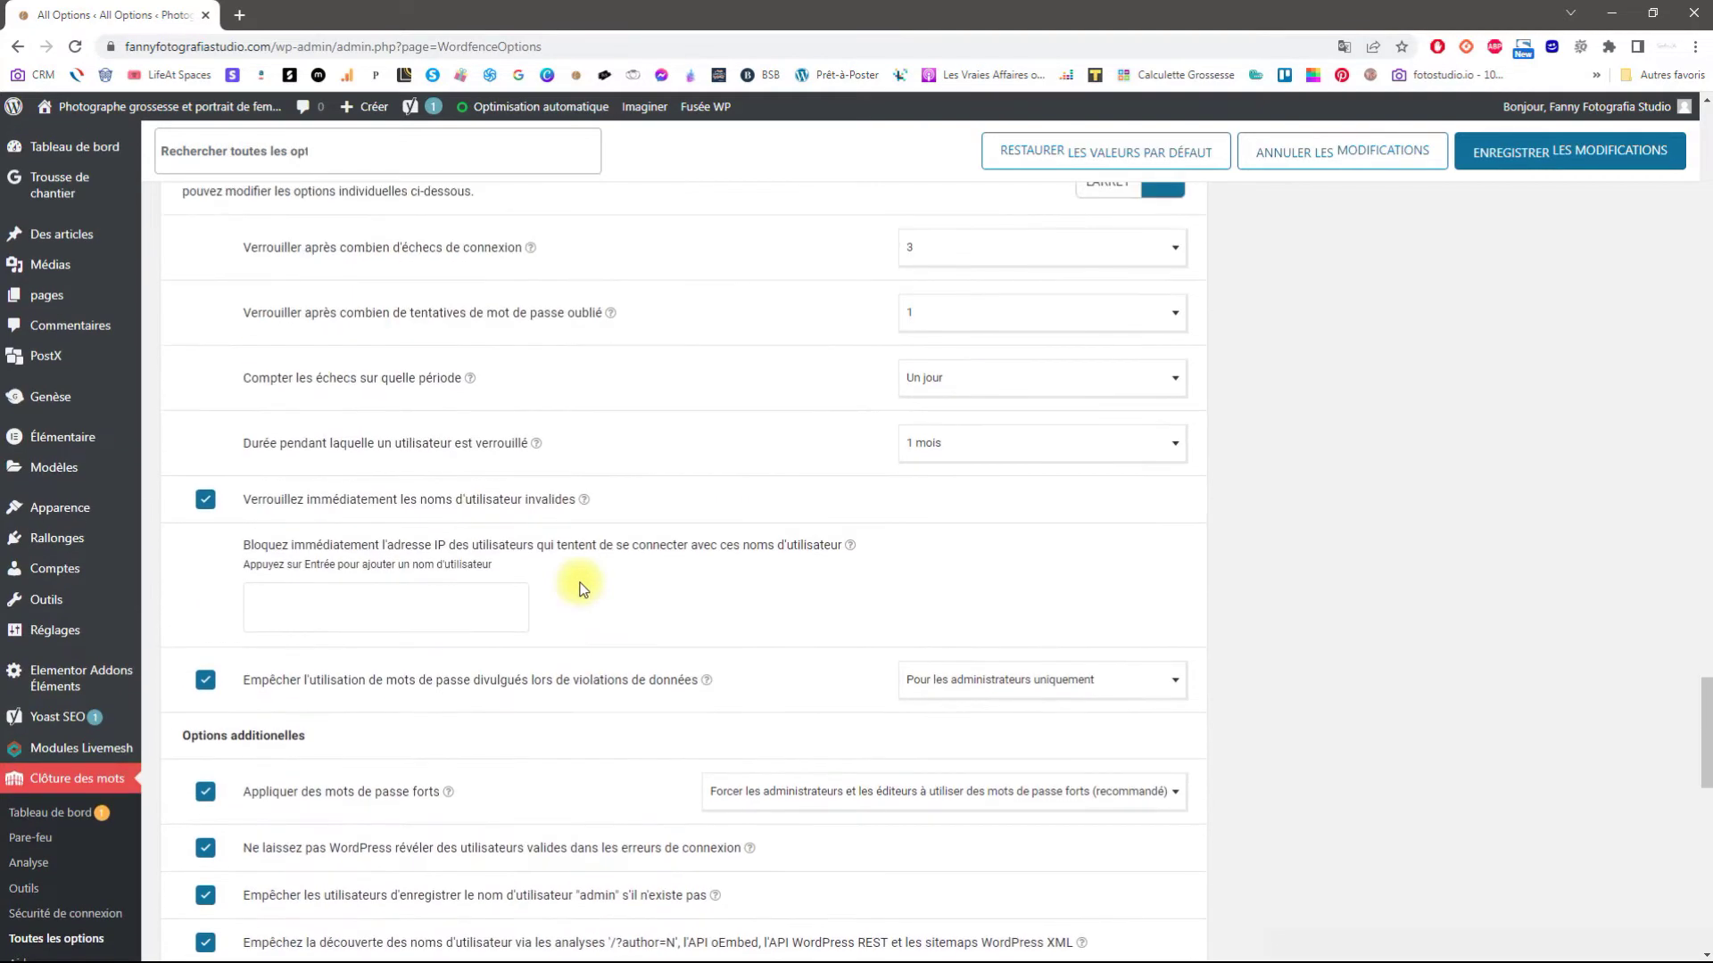
Look over the additional brute force options, then expand the Rate Limiting section and review its rules.
scroll(699, 681, down, 5)
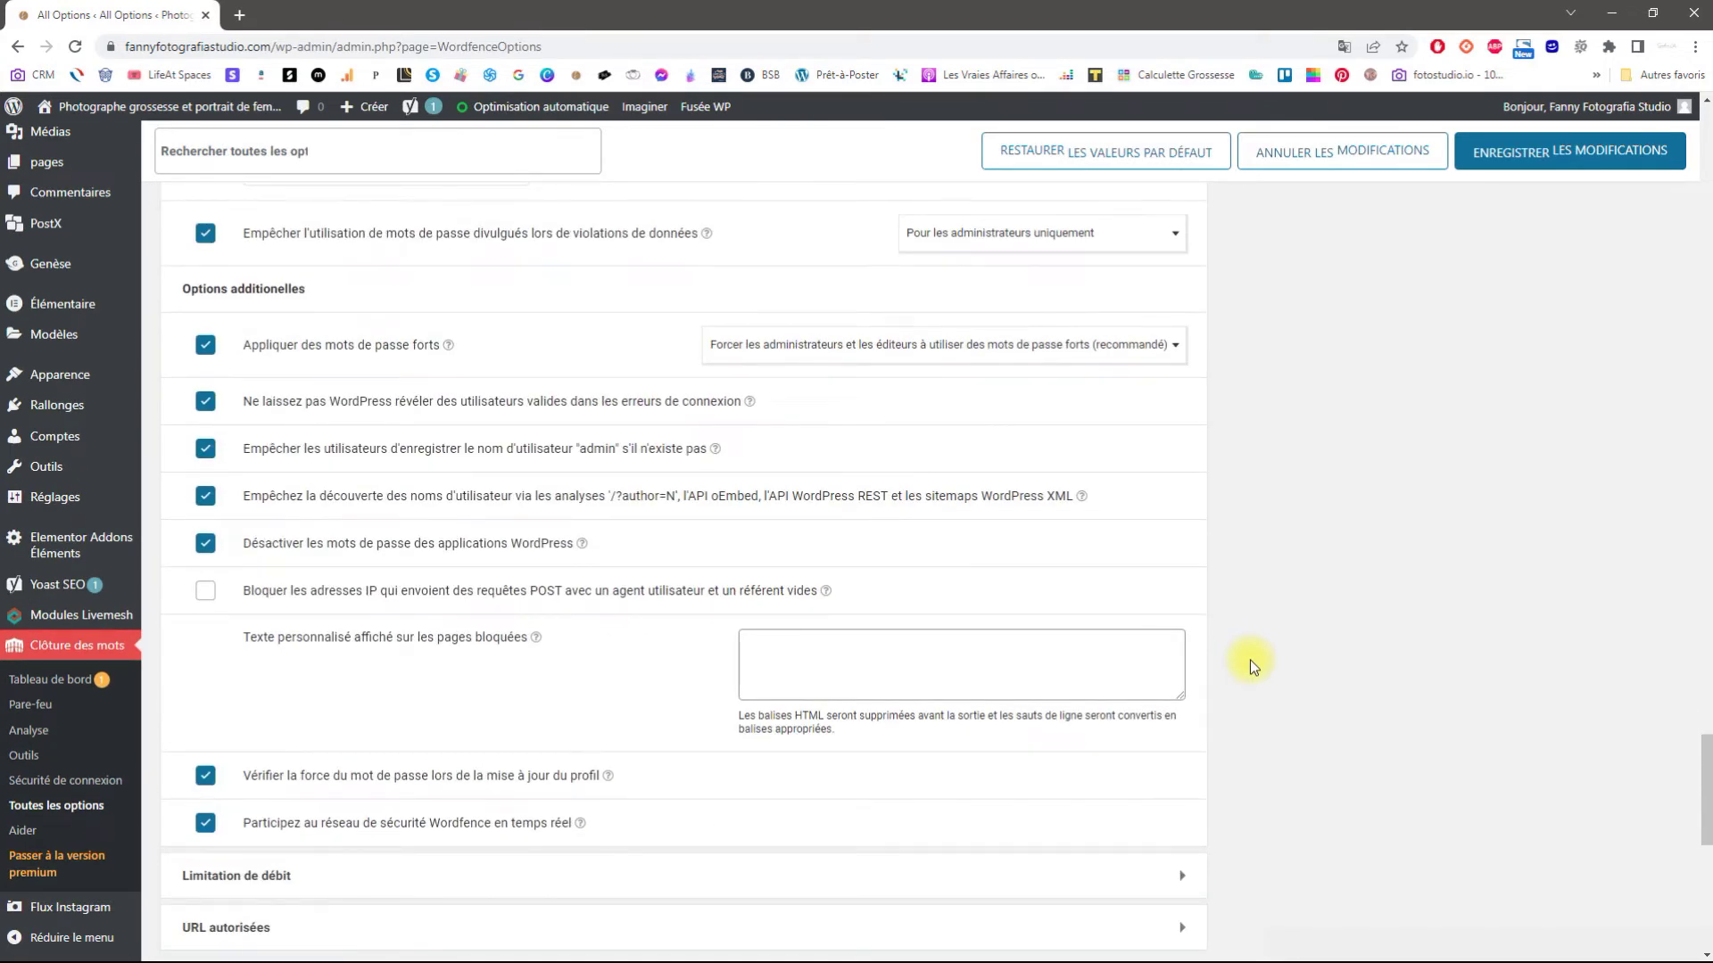
scroll(1250, 660, down, 2)
click(592, 709)
scroll(592, 707, down, 6)
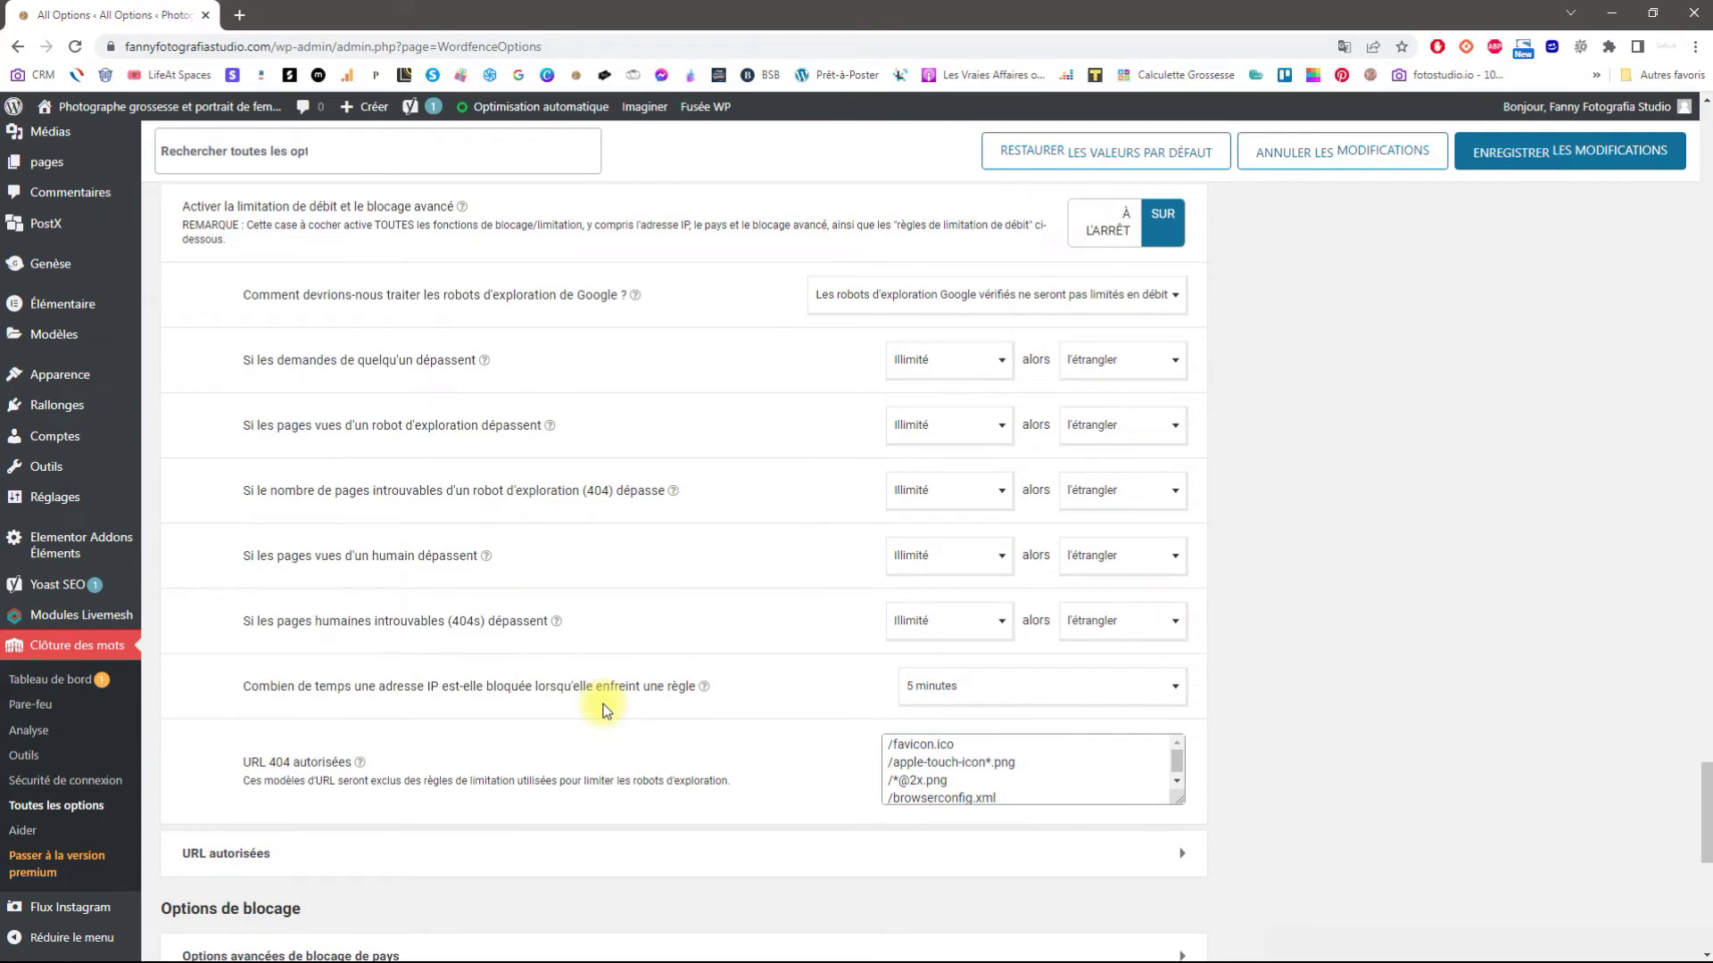
scroll(592, 707, up, 2)
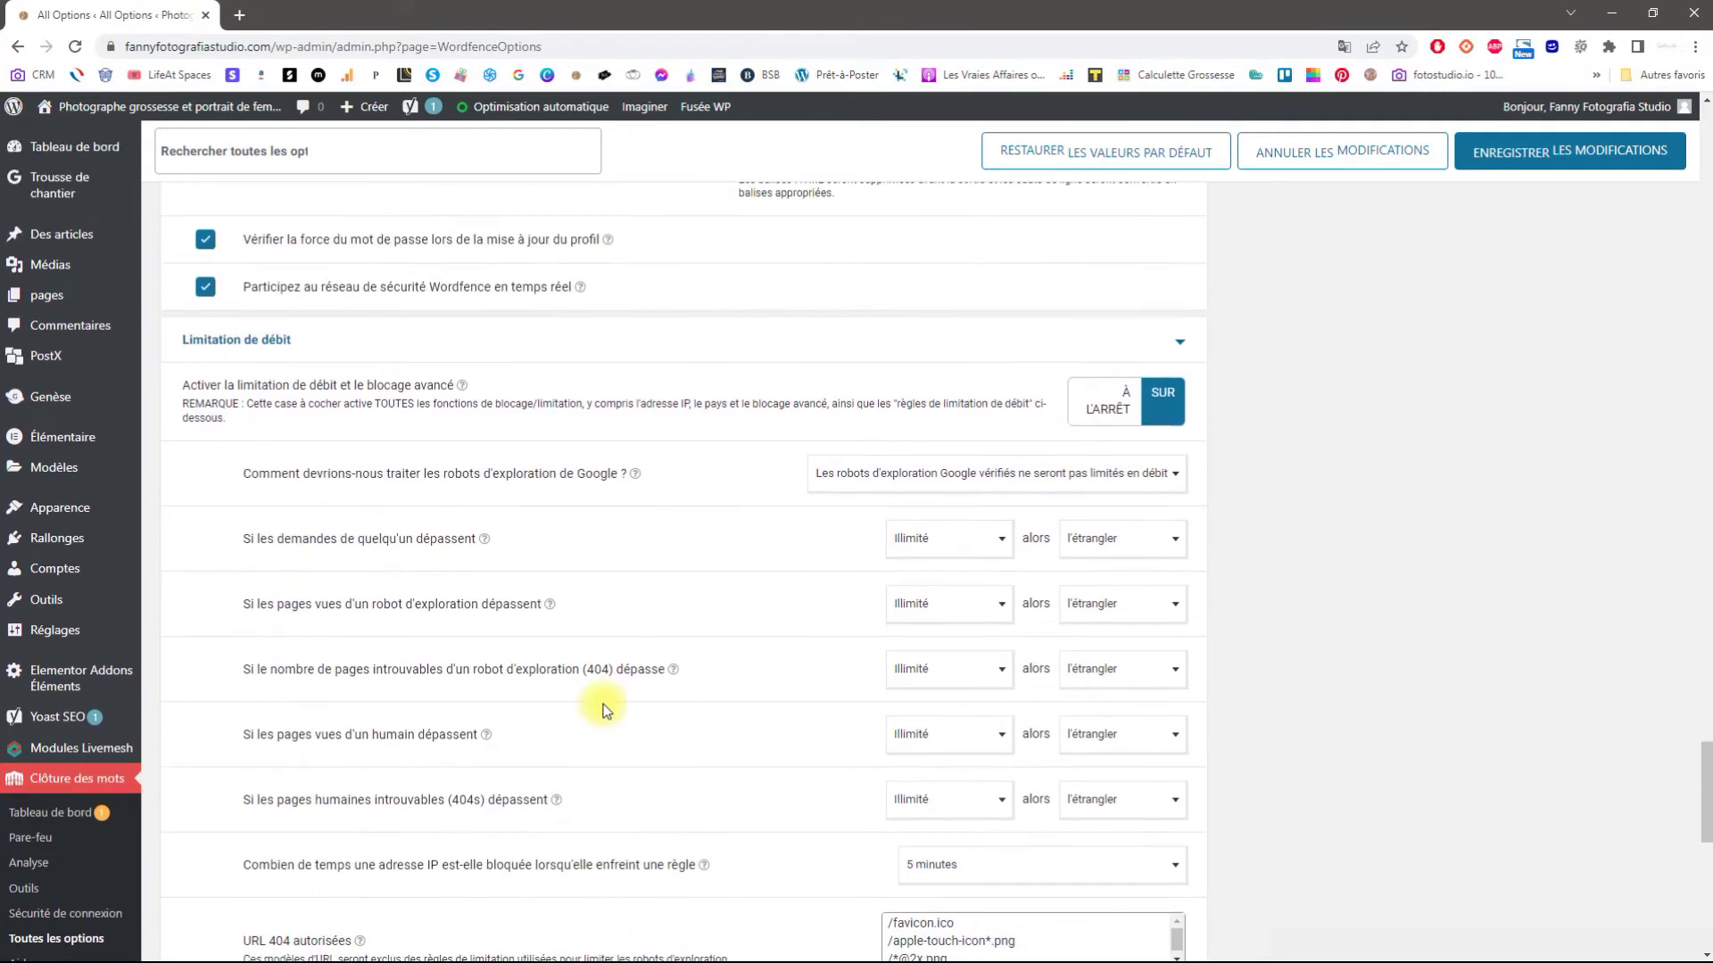
scroll(791, 693, down, 3)
Expand the basic scan type options under Scan Options and choose High Sensitivity.
scroll(740, 760, down, 7)
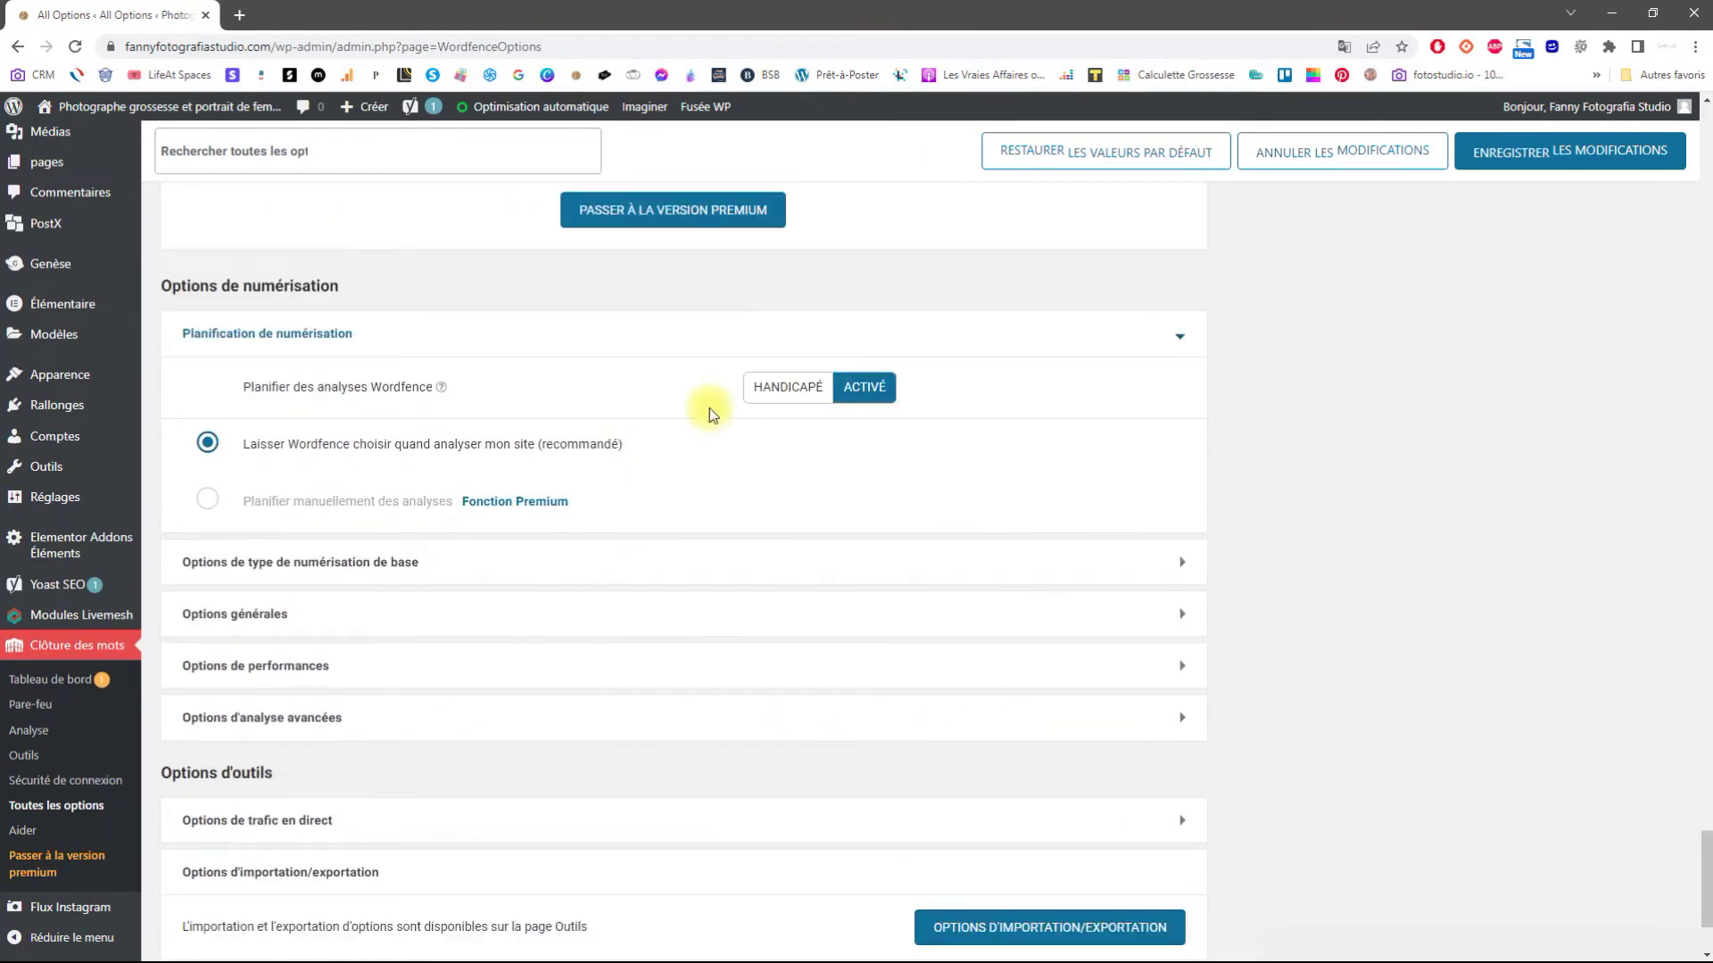
click(703, 560)
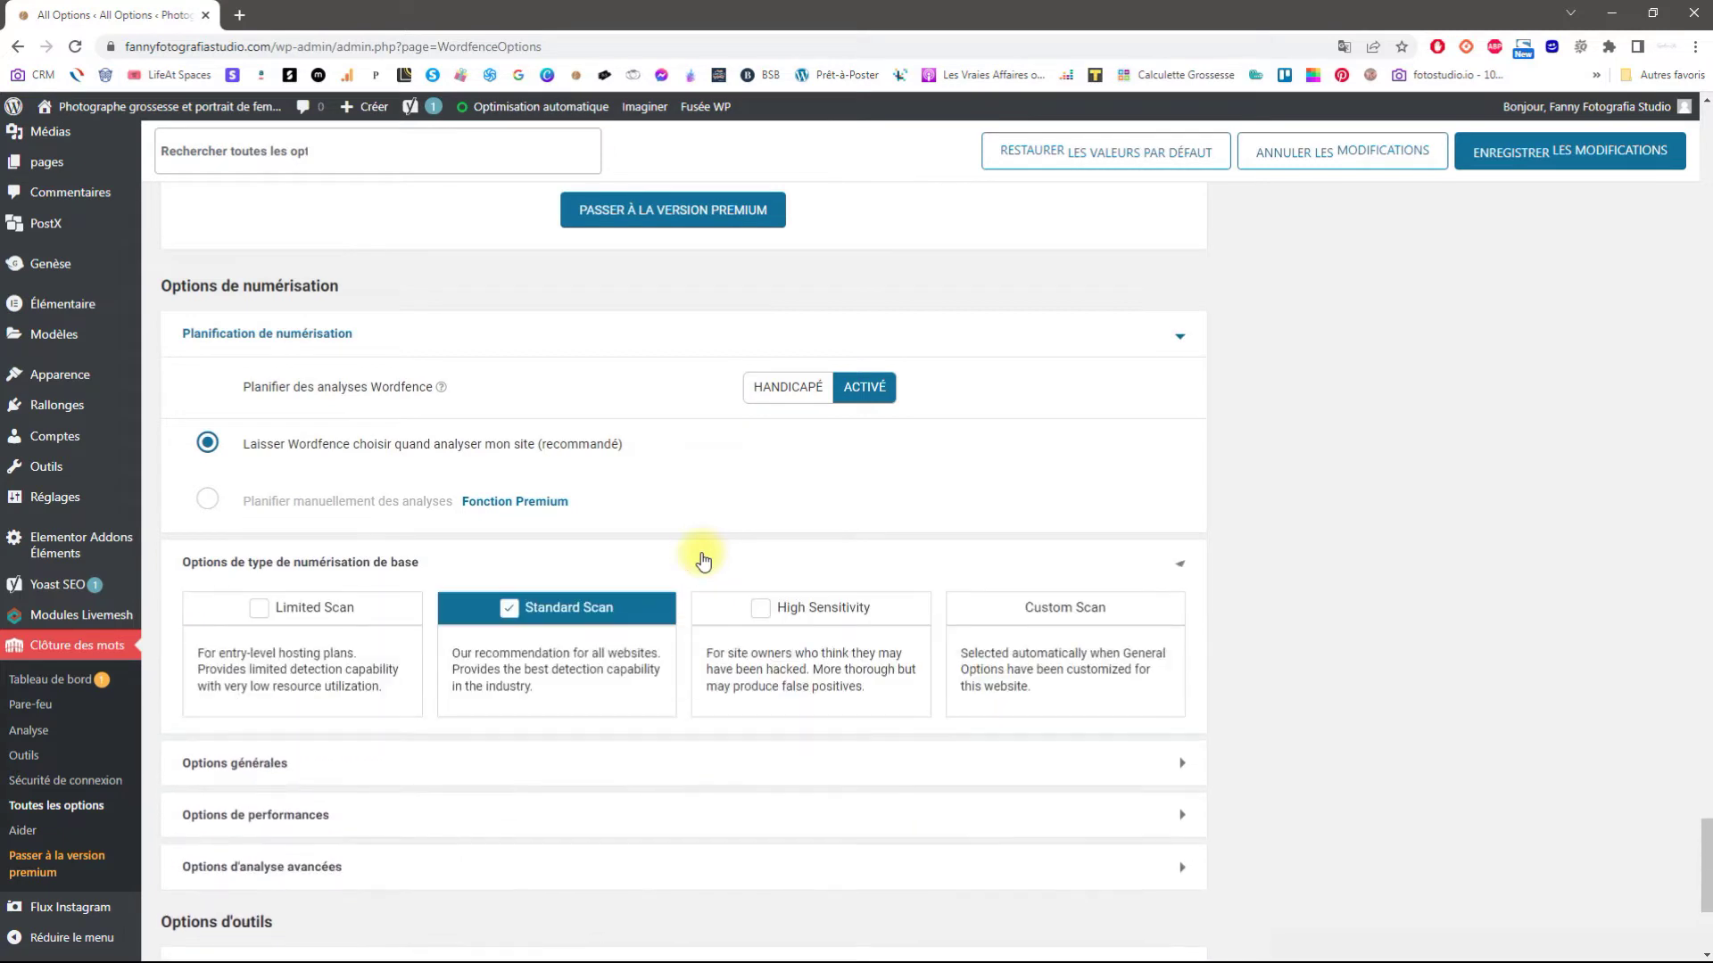
click(759, 610)
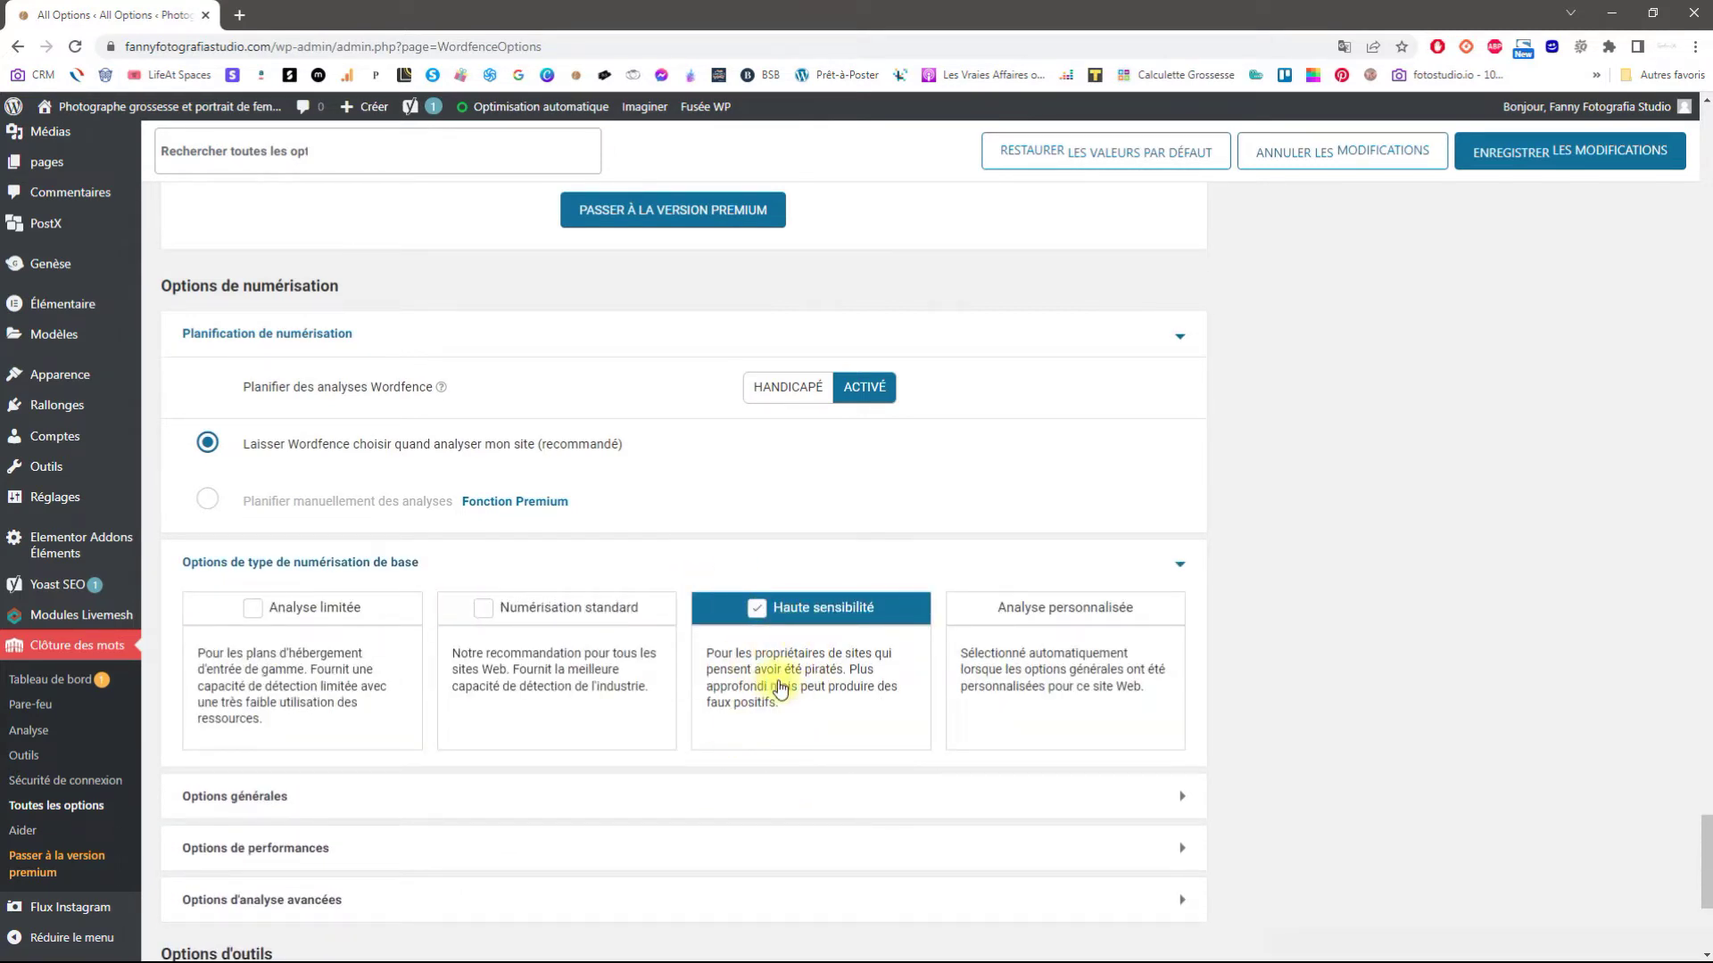
Expand the scan's General and Performance Options and enable low resource scanning.
click(692, 798)
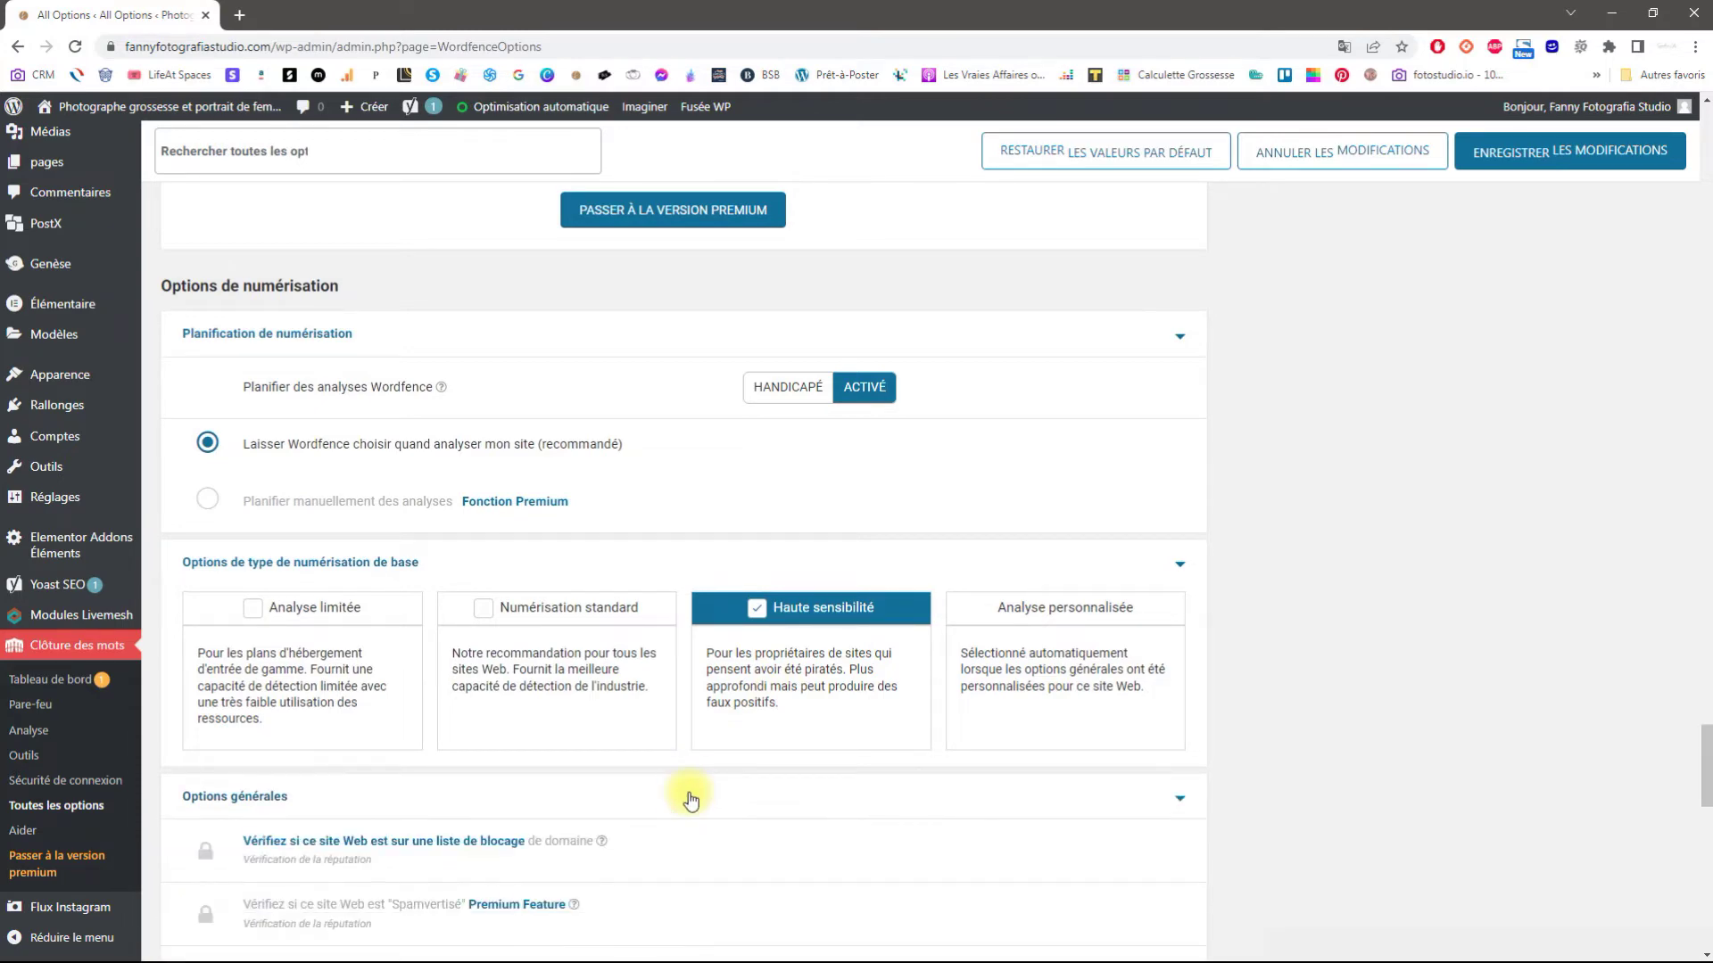
scroll(688, 792, down, 8)
scroll(689, 785, down, 4)
click(683, 739)
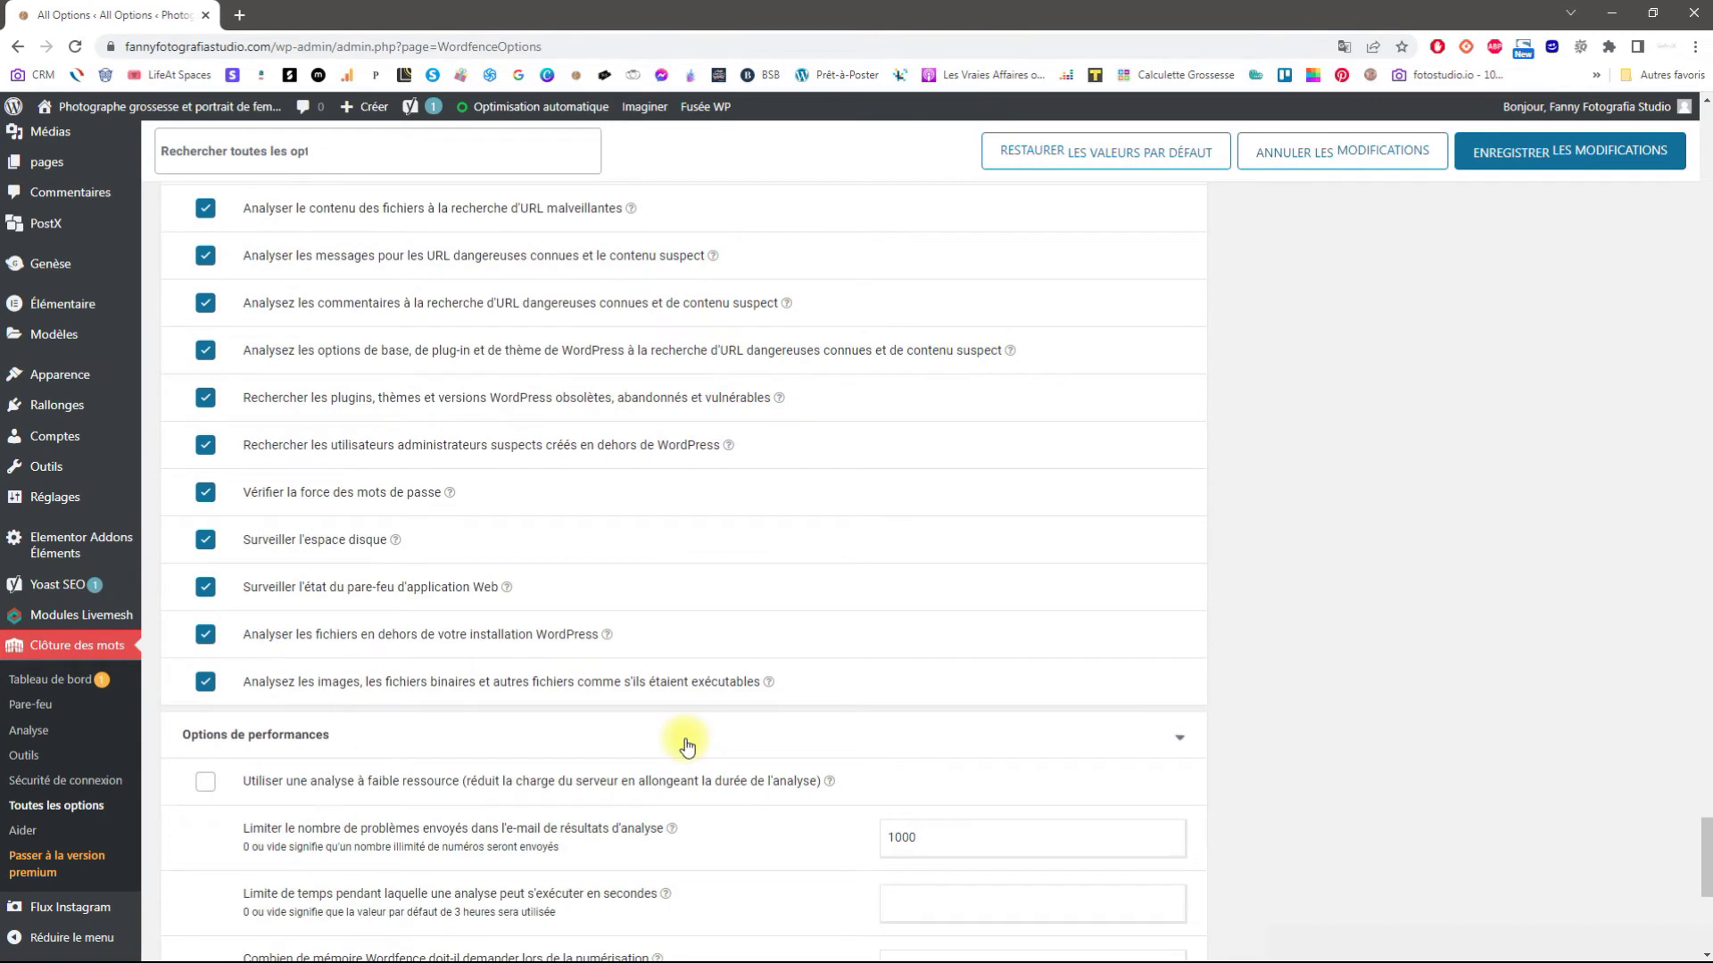
scroll(685, 738, down, 4)
click(493, 425)
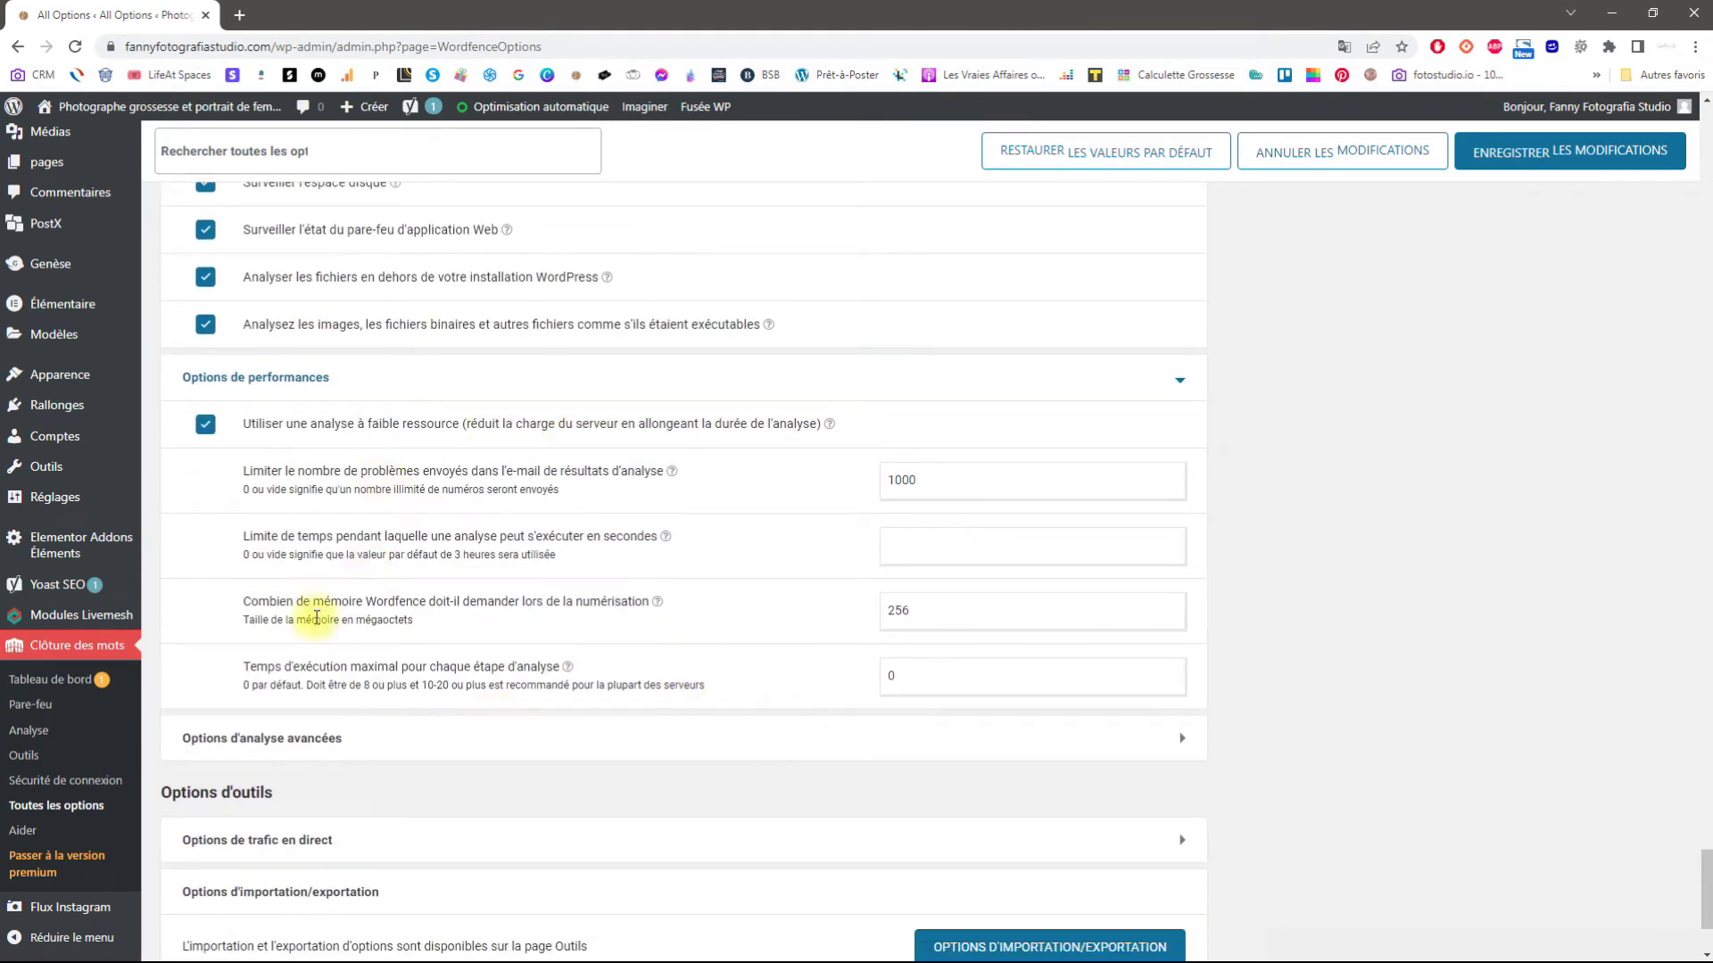
Expand the Advanced Scan Options and Live Traffic Options sections and save all the option changes.
click(696, 756)
scroll(695, 749, down, 5)
click(656, 646)
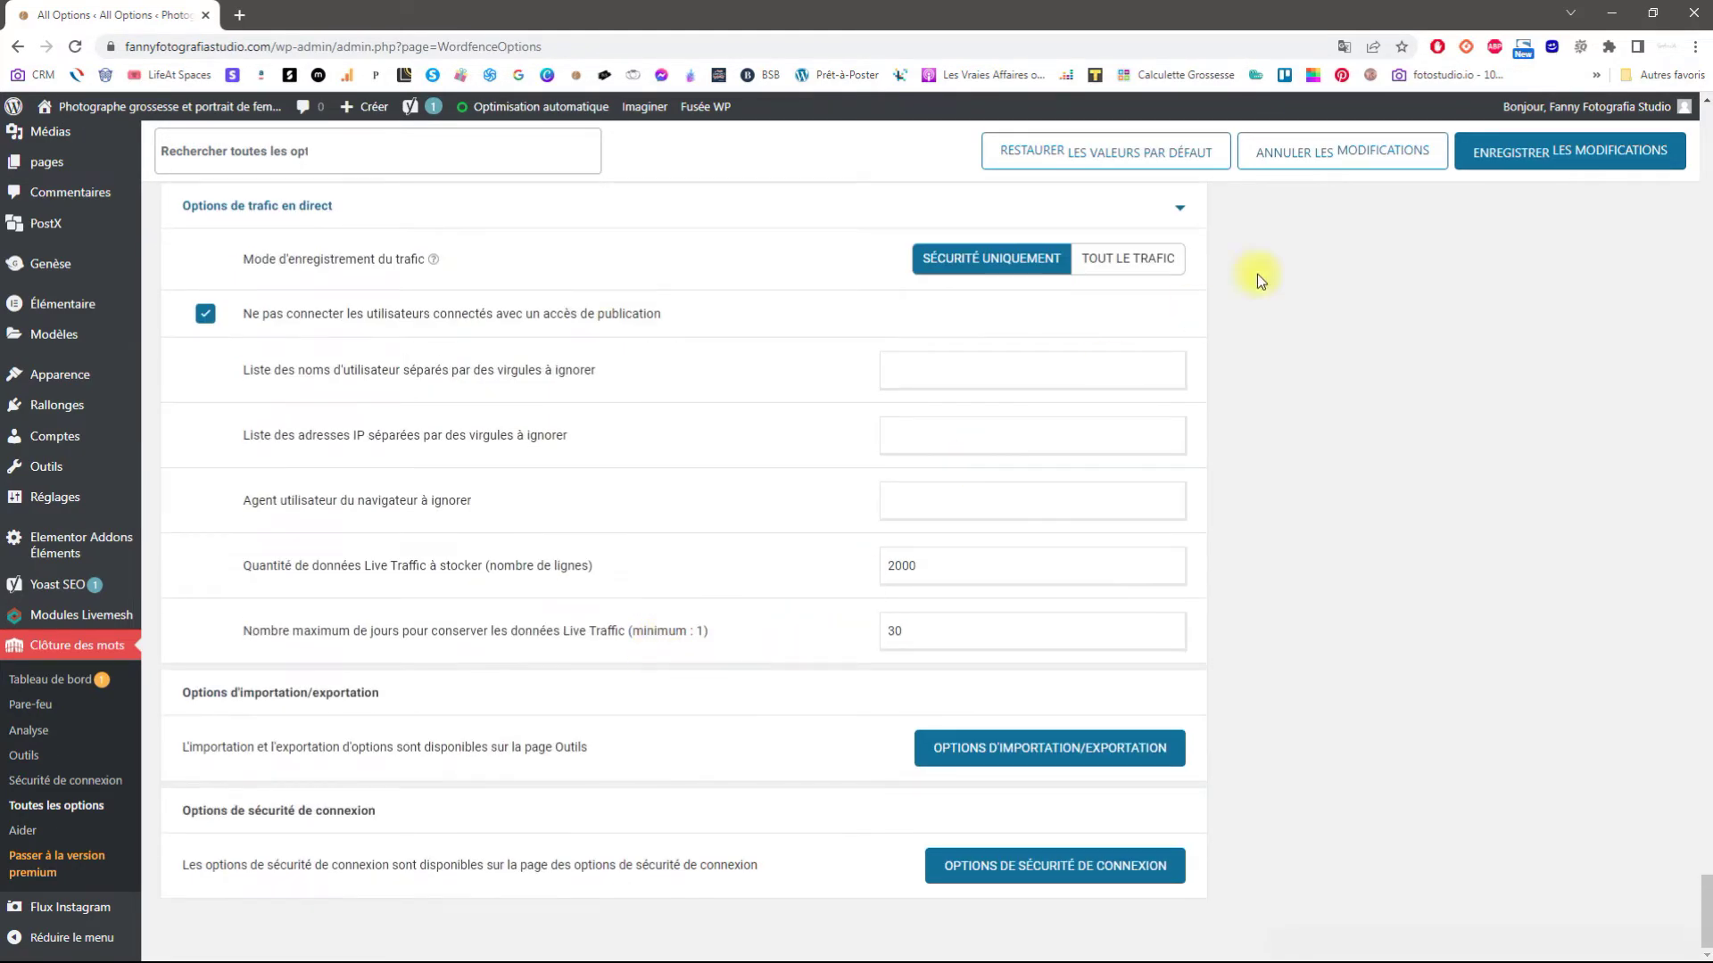
click(1542, 161)
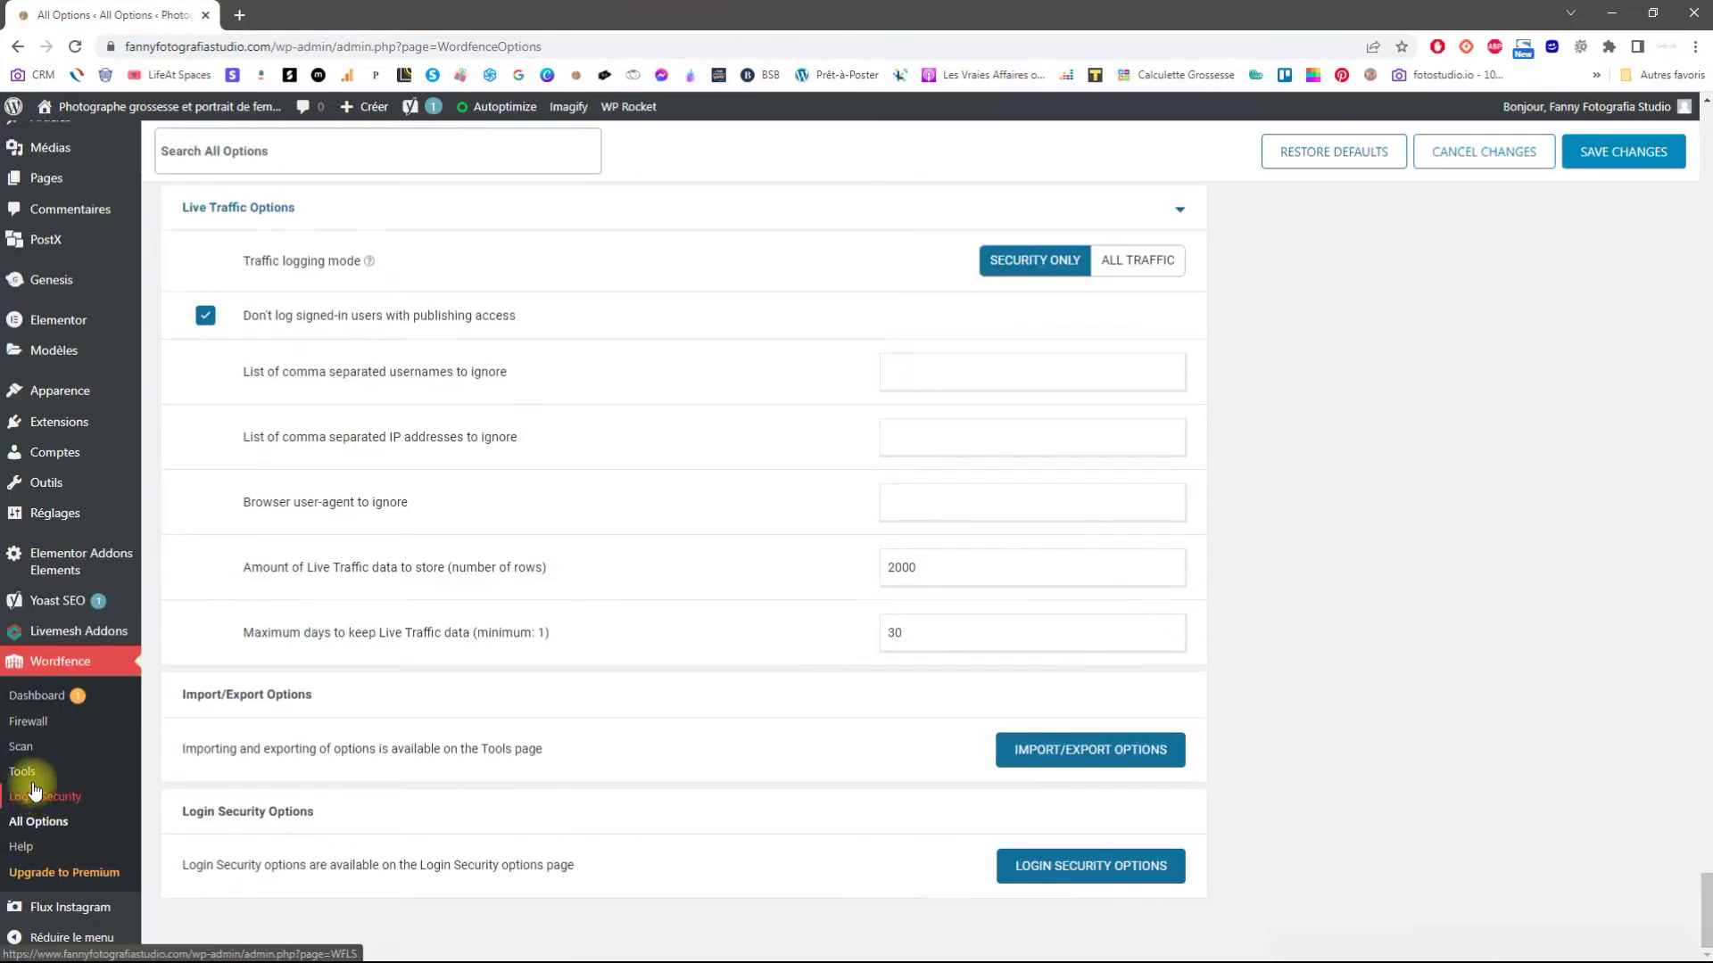
Open the Wordfence Firewall page and review its protection status and blocked attack summaries.
click(34, 713)
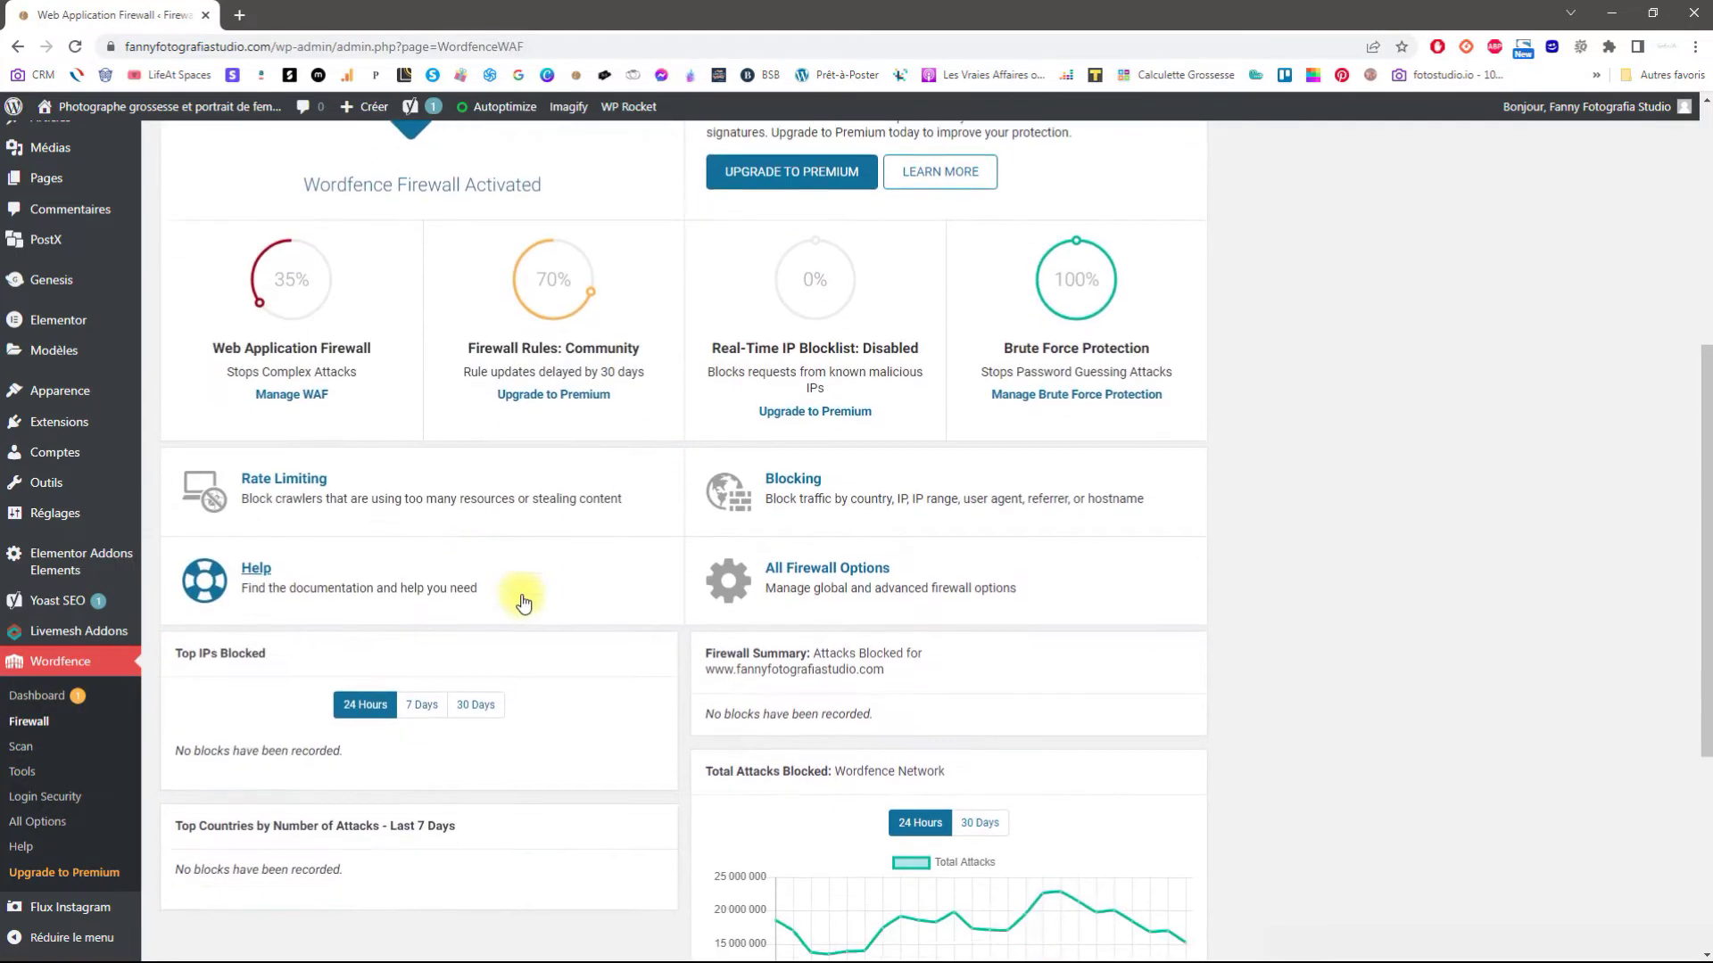
scroll(524, 604, down, 1)
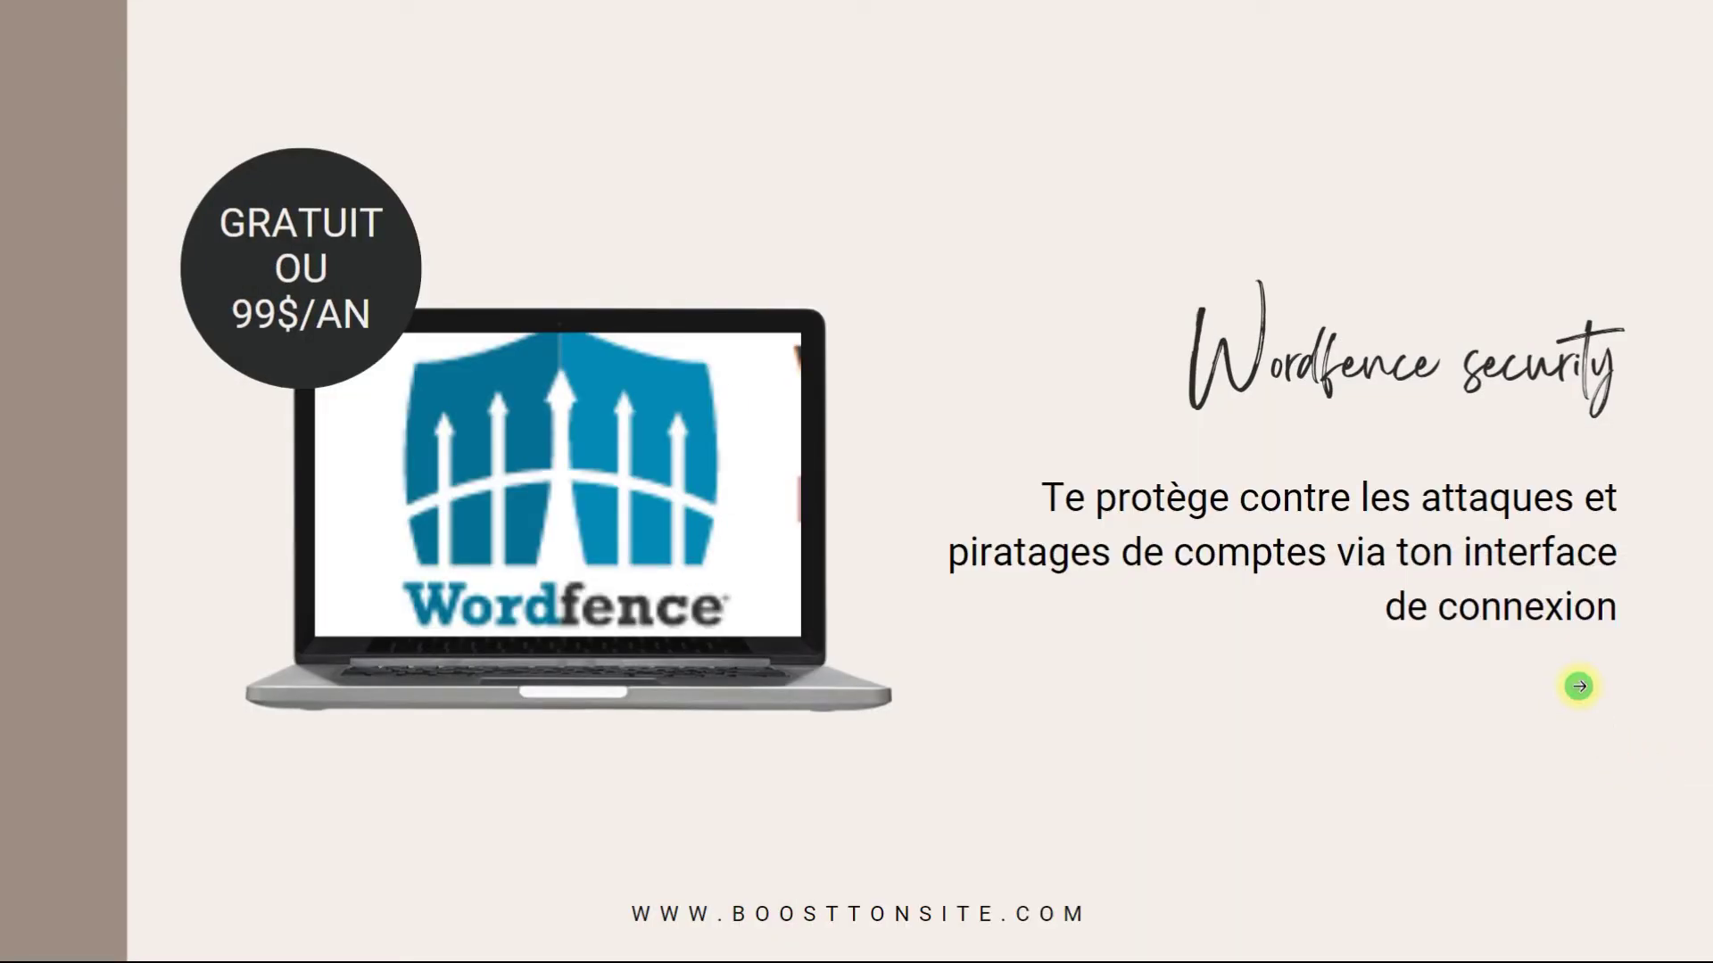
click(1579, 686)
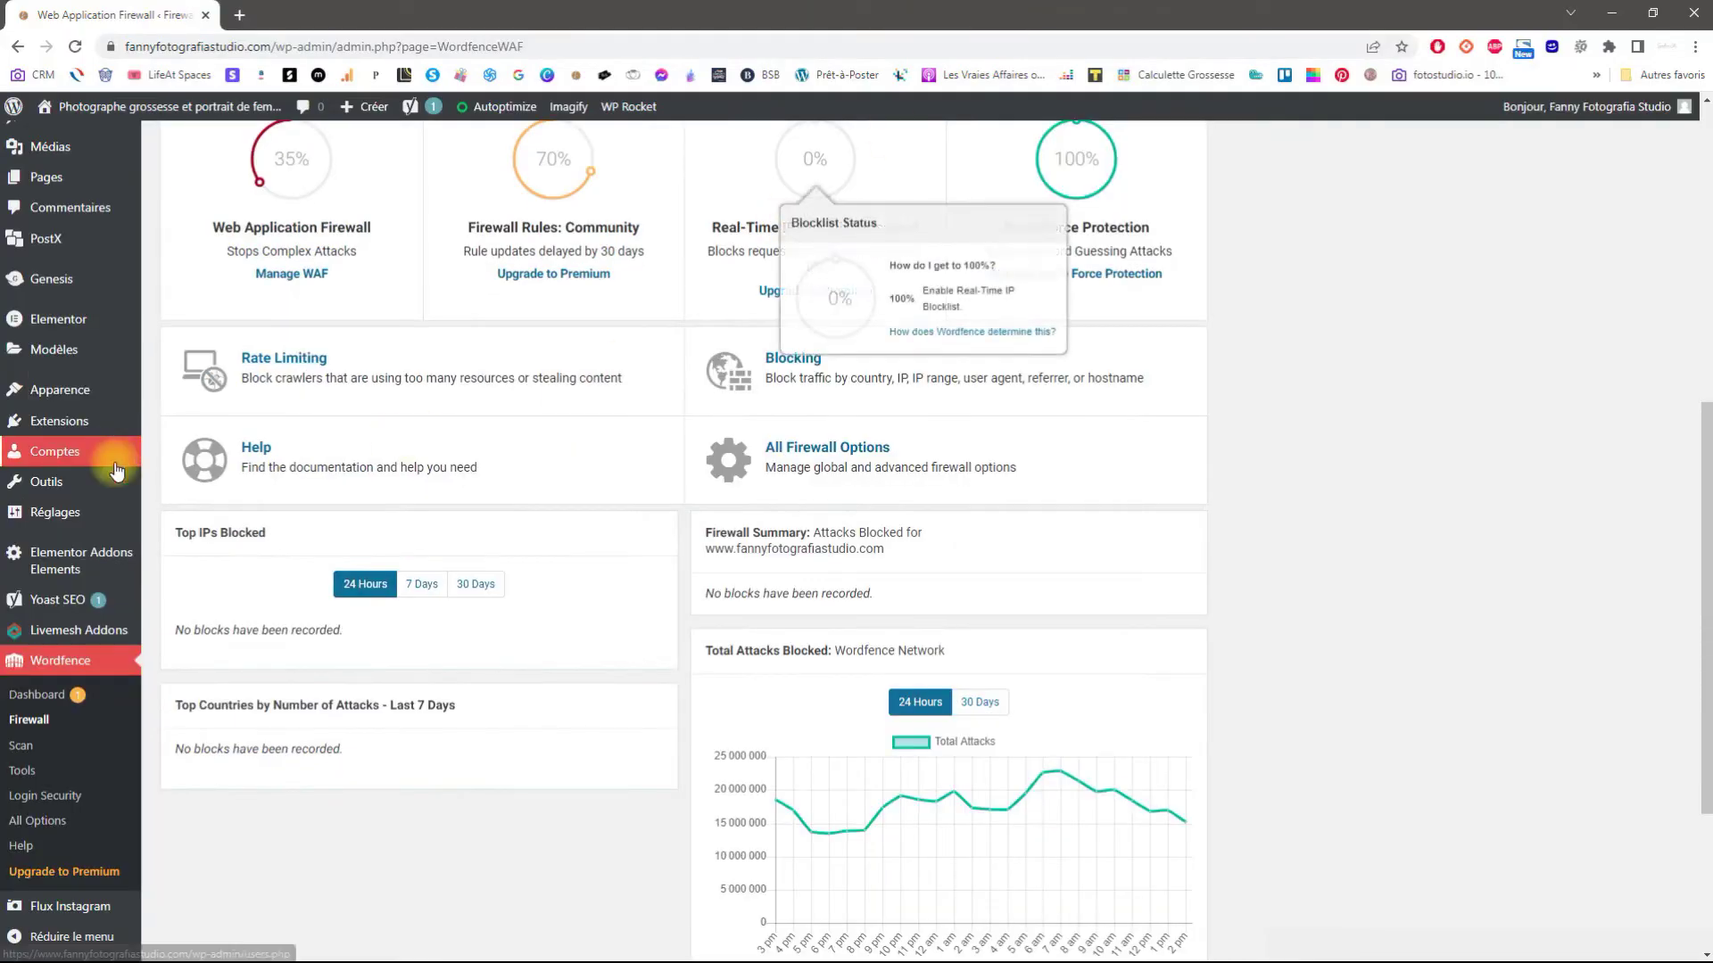
Open the installed plugins list and activate UpdraftPlus - Sauvegarde/Restauration.
mouse_move(98, 423)
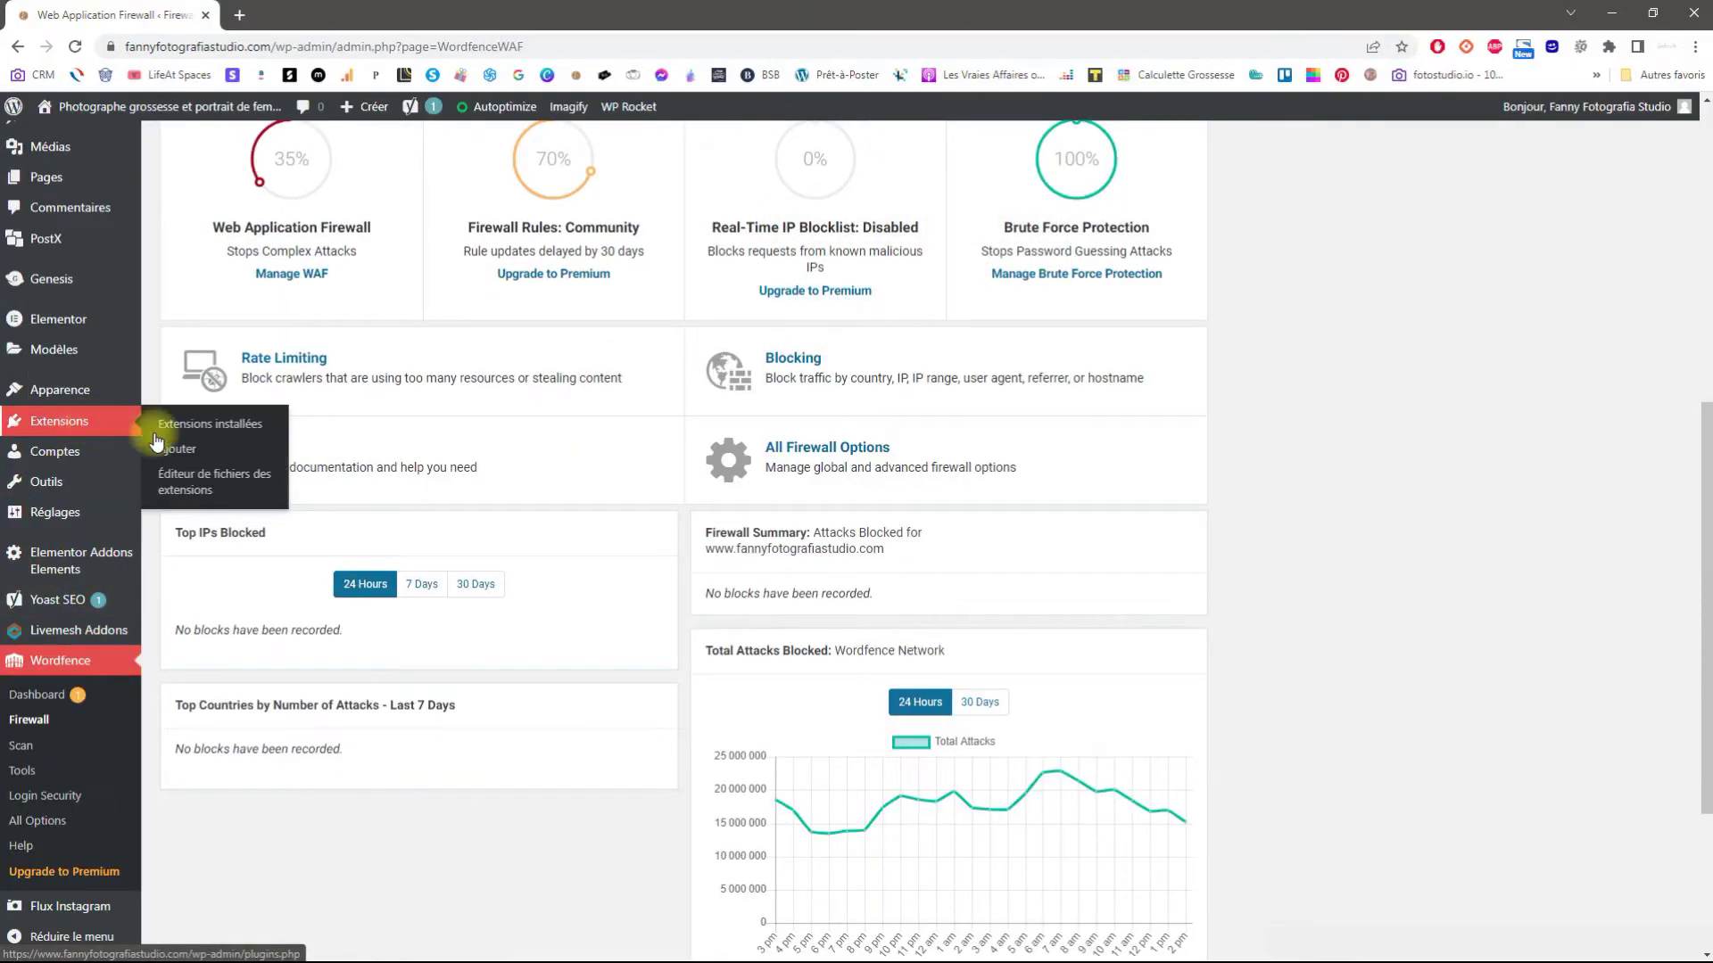
click(219, 434)
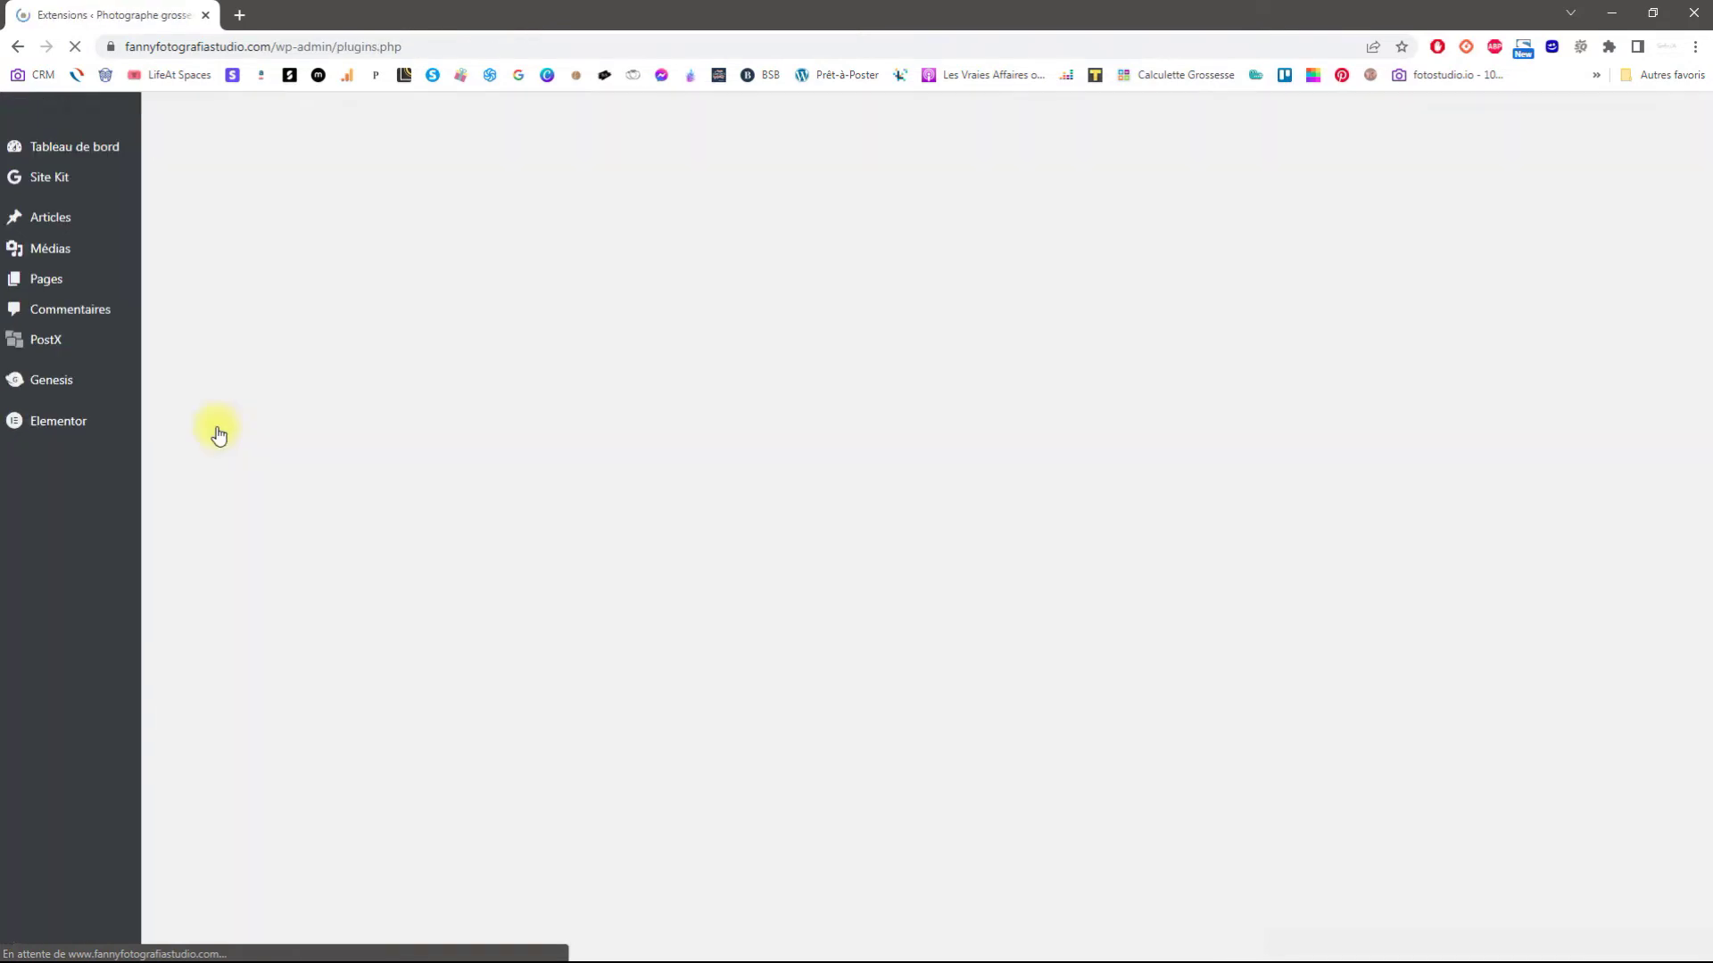
scroll(414, 571, down, 10)
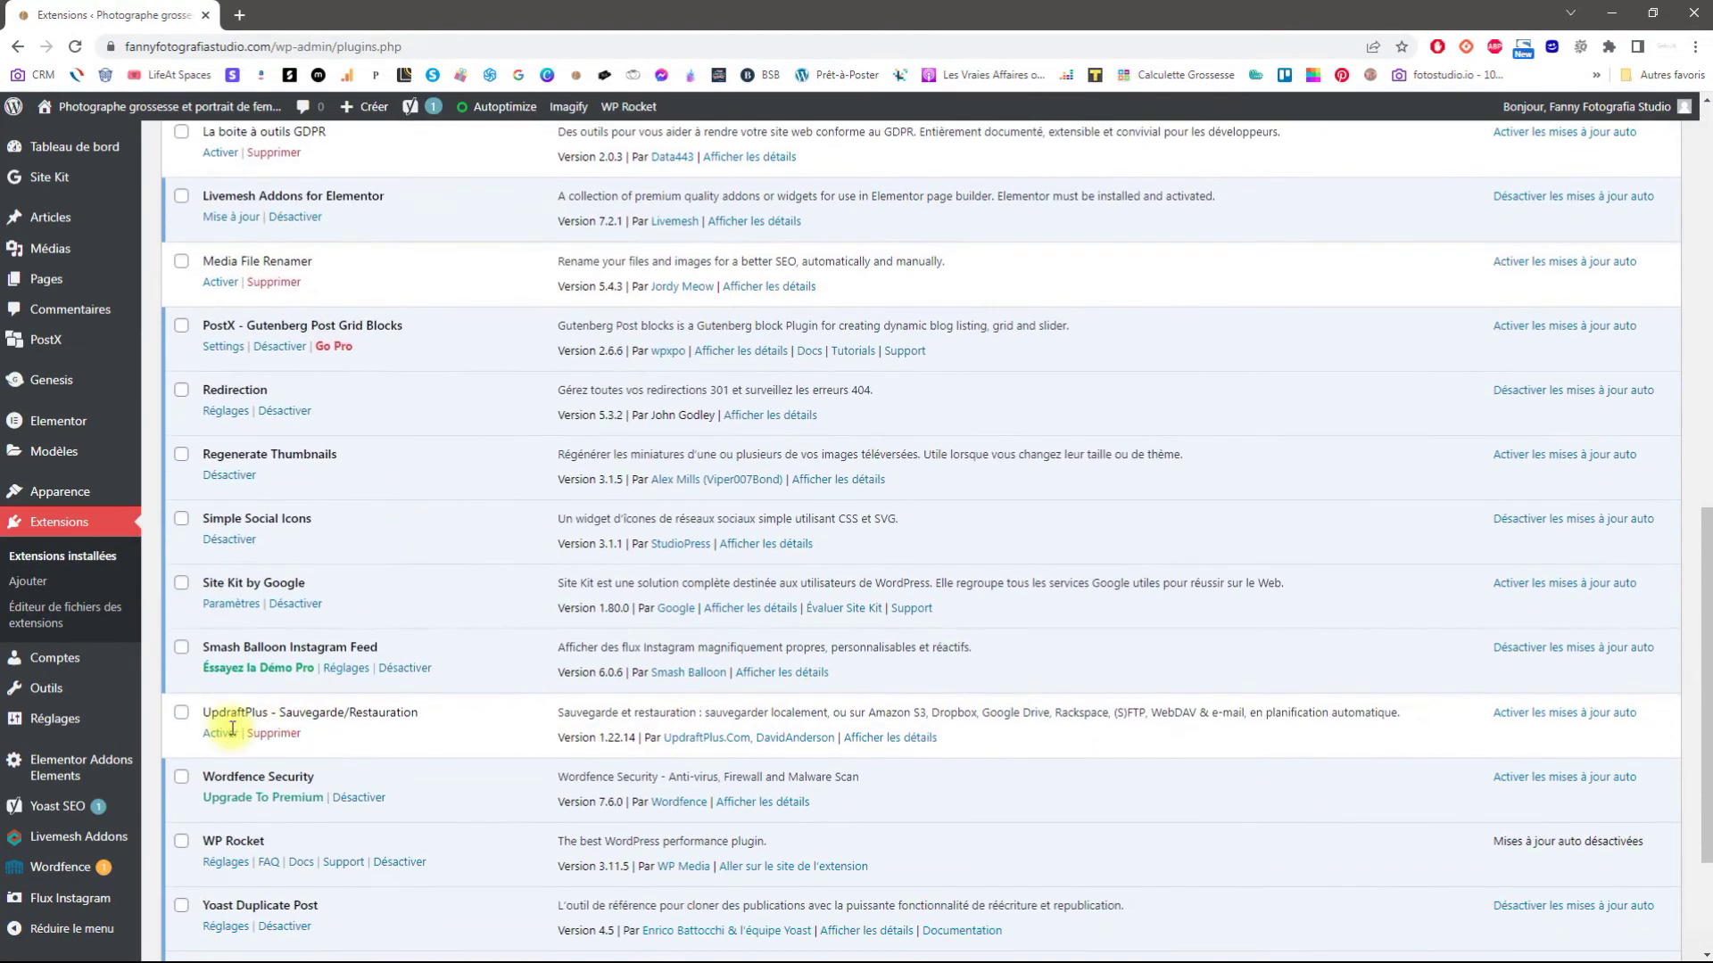
click(228, 734)
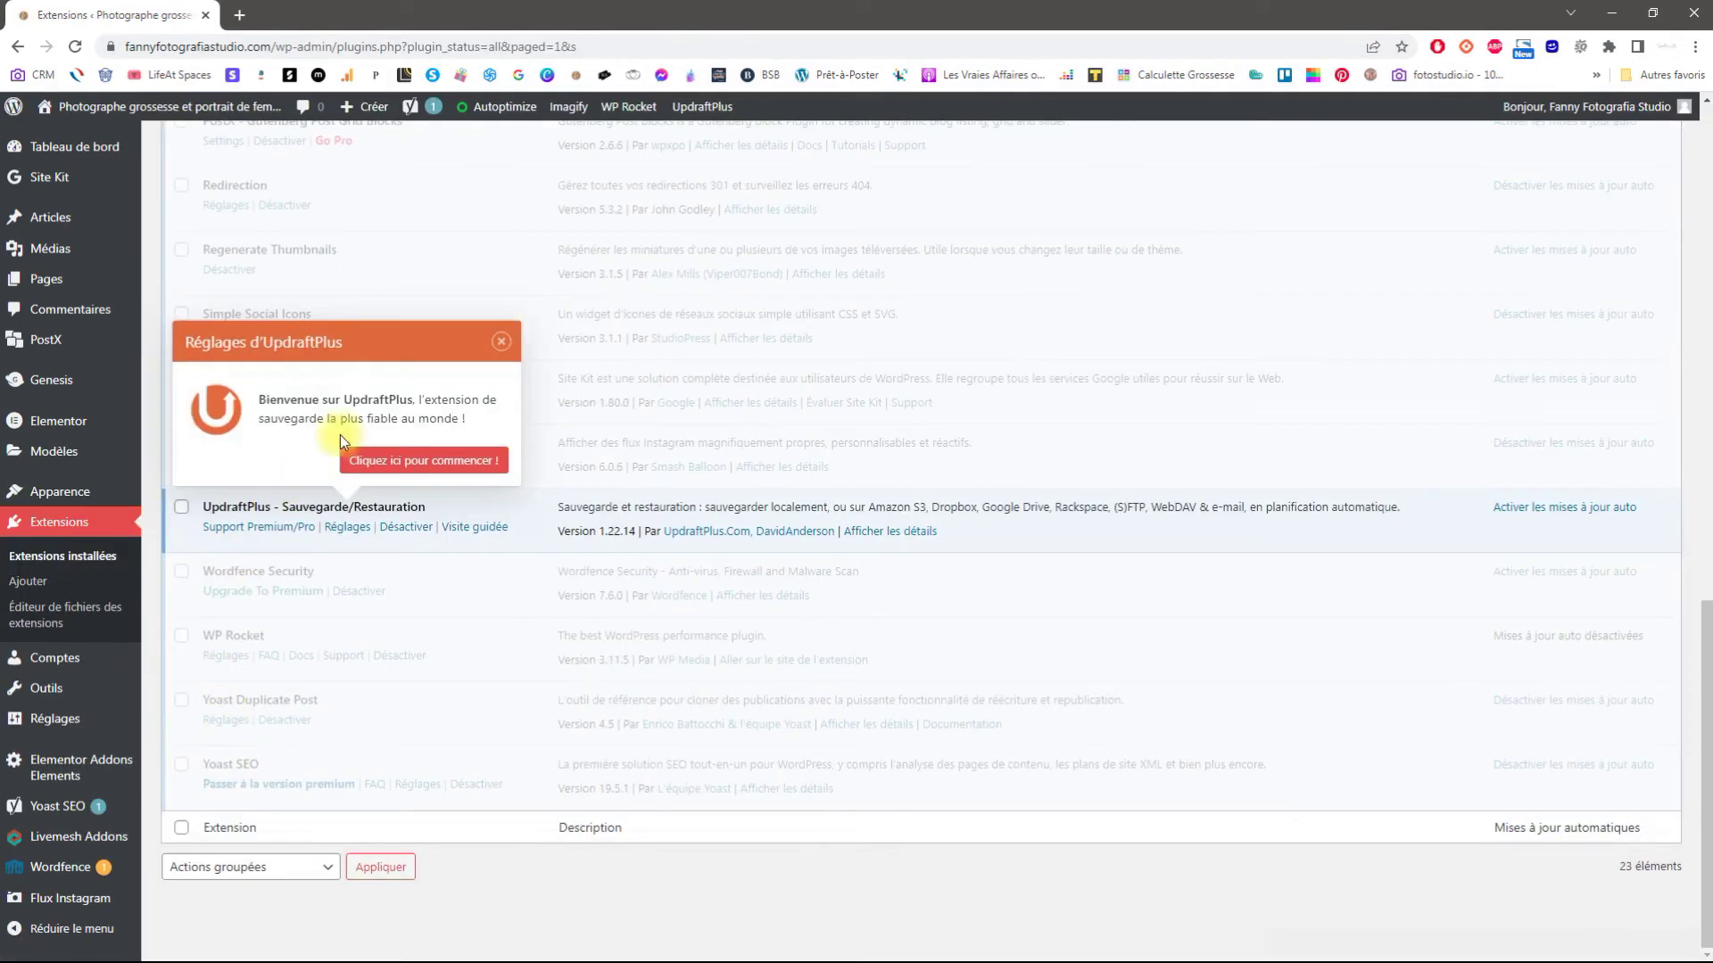
Open the UpdraftPlus settings page and dismiss the first-backup tour pop-up.
click(346, 527)
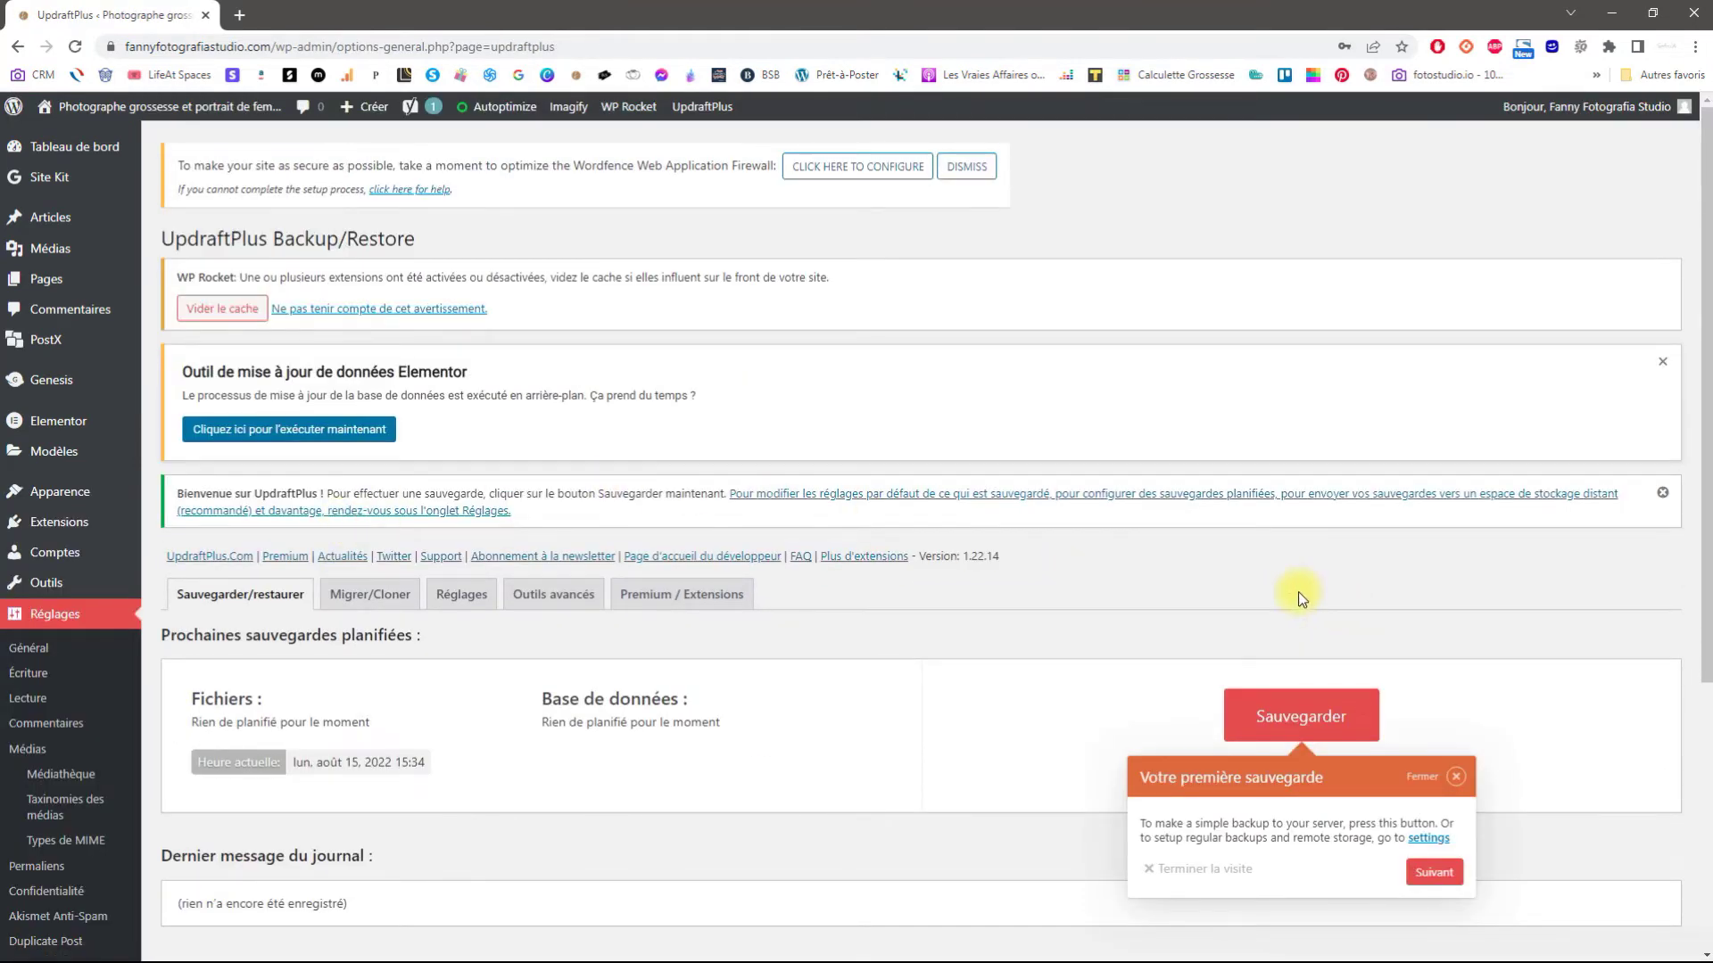
scroll(1299, 594, down, 3)
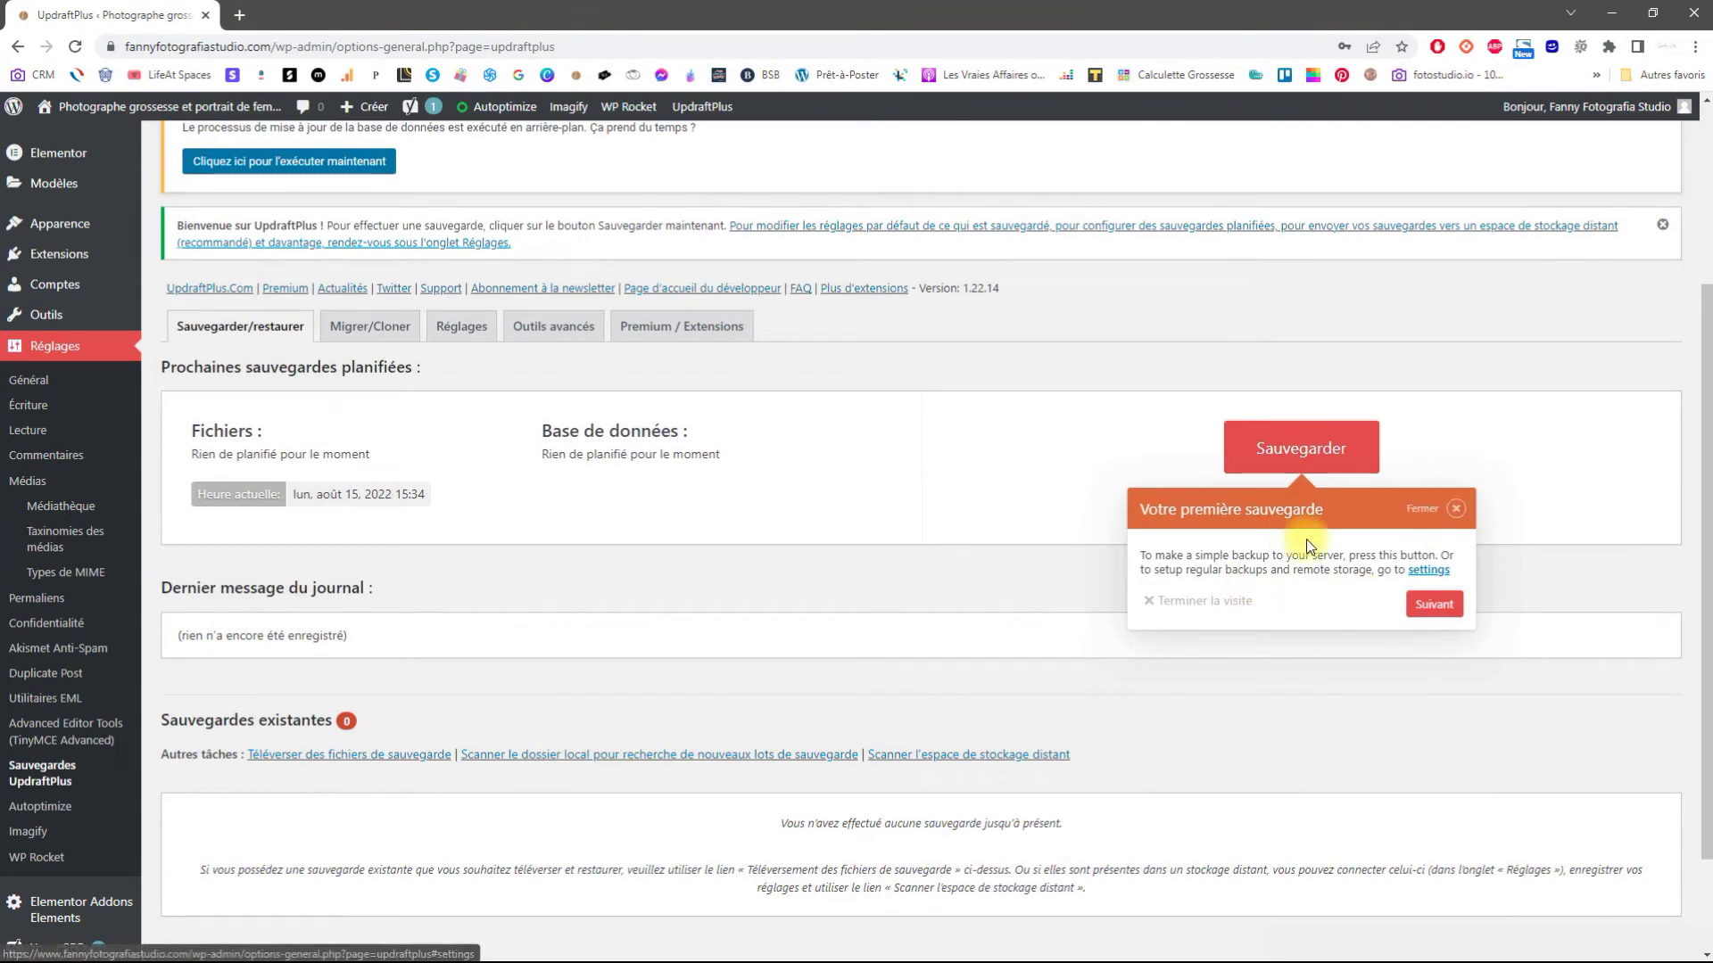
click(1445, 510)
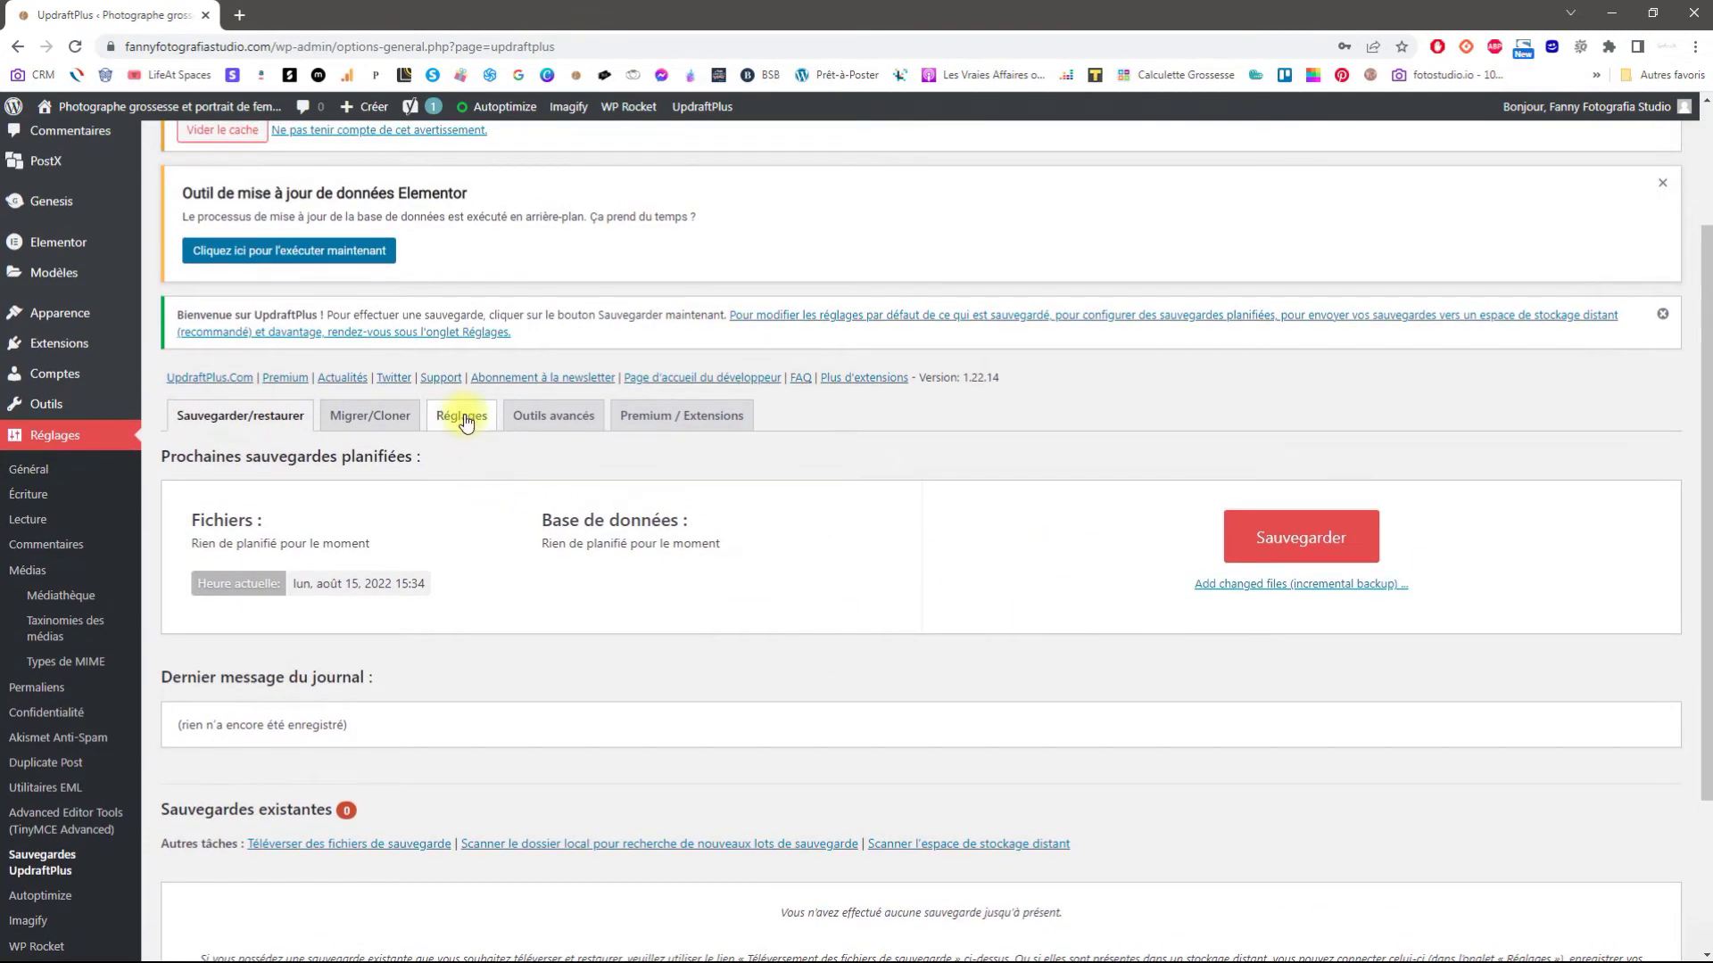
In the UpdraftPlus settings, set file and database backups to Hebdomadairement, retaining 5 scheduled backups of each.
click(461, 416)
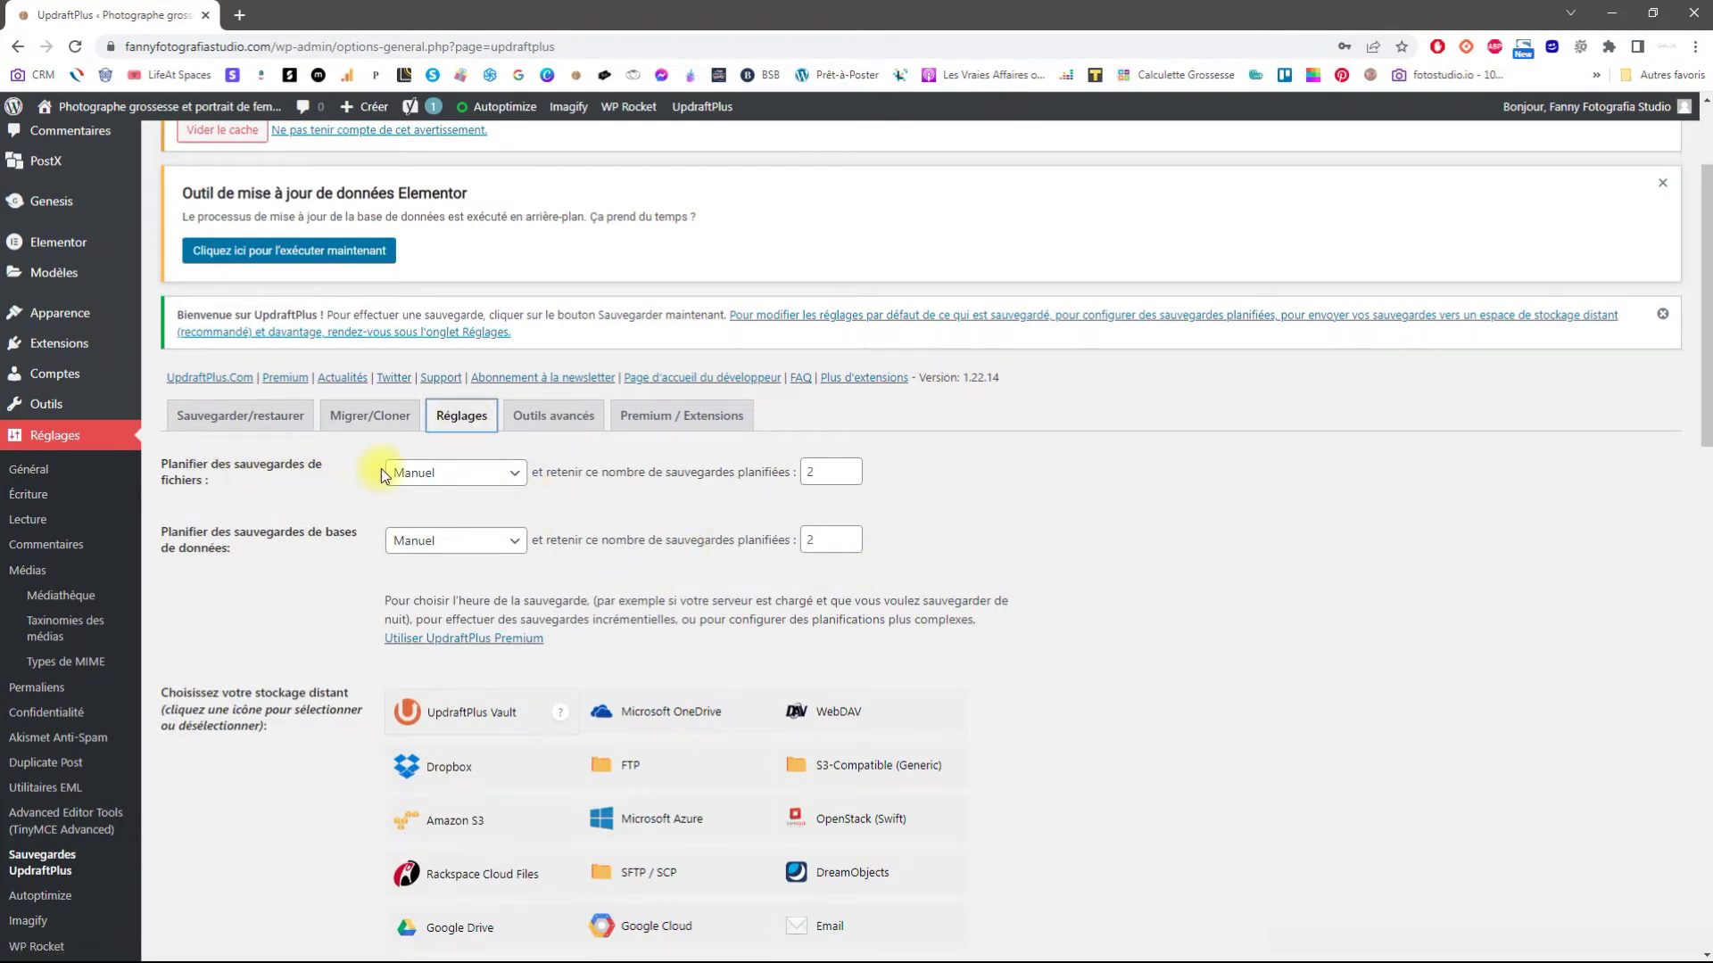
click(486, 474)
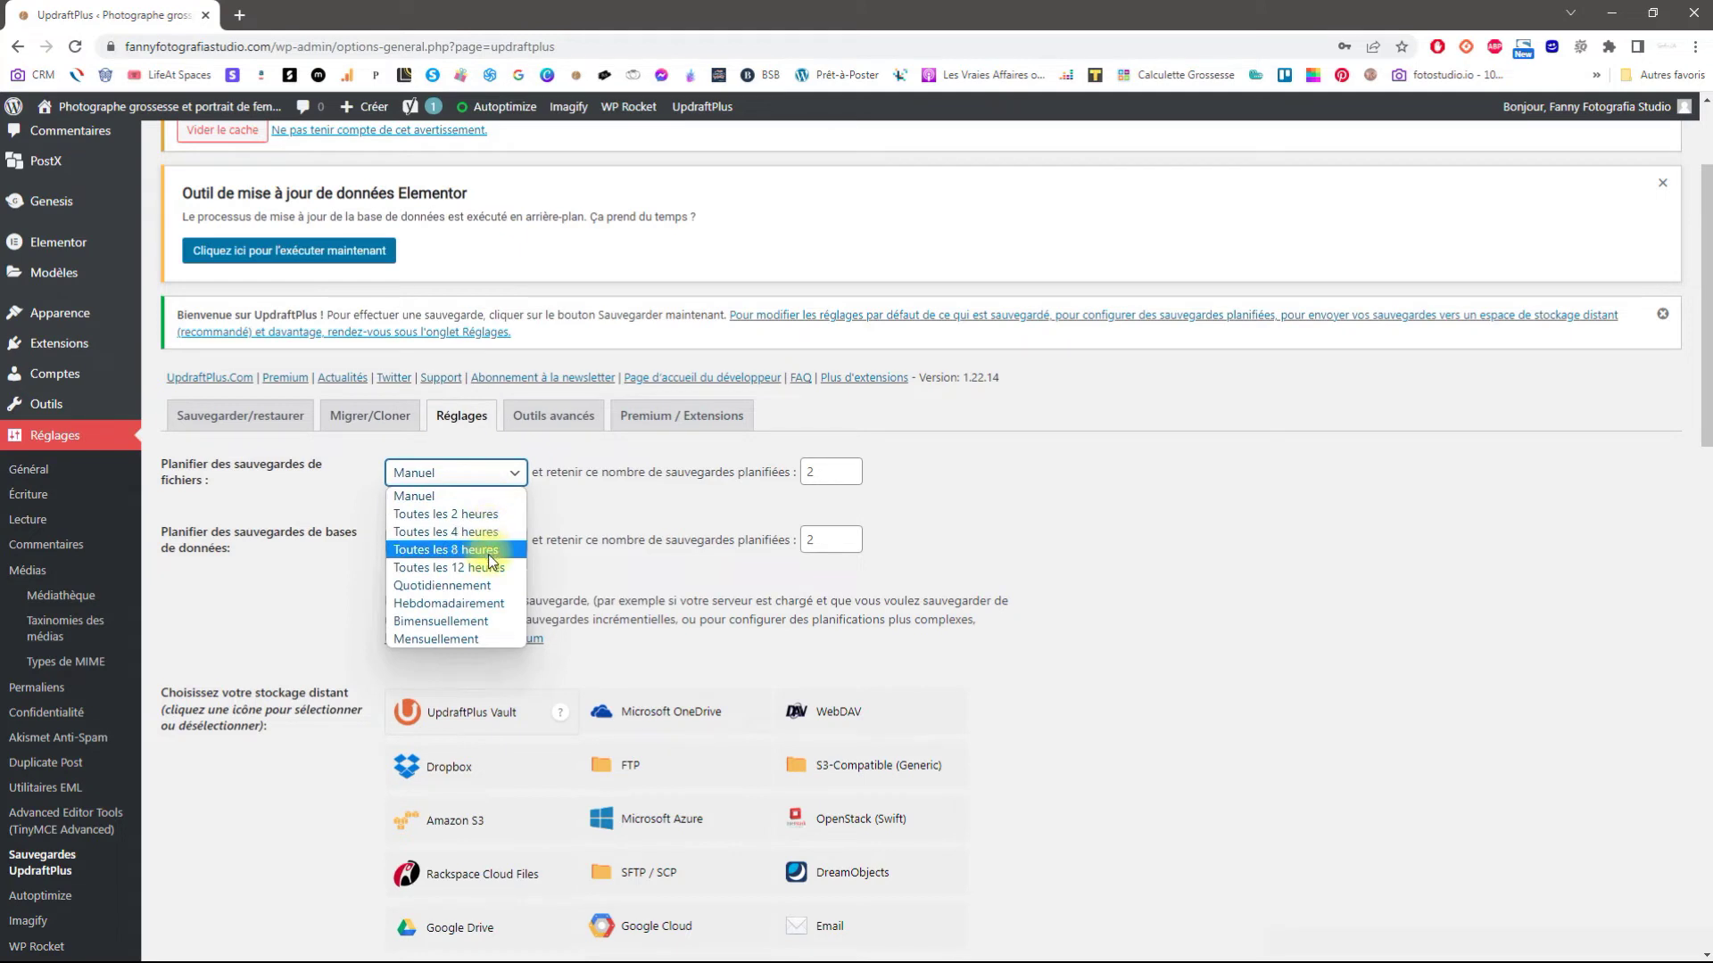
click(490, 603)
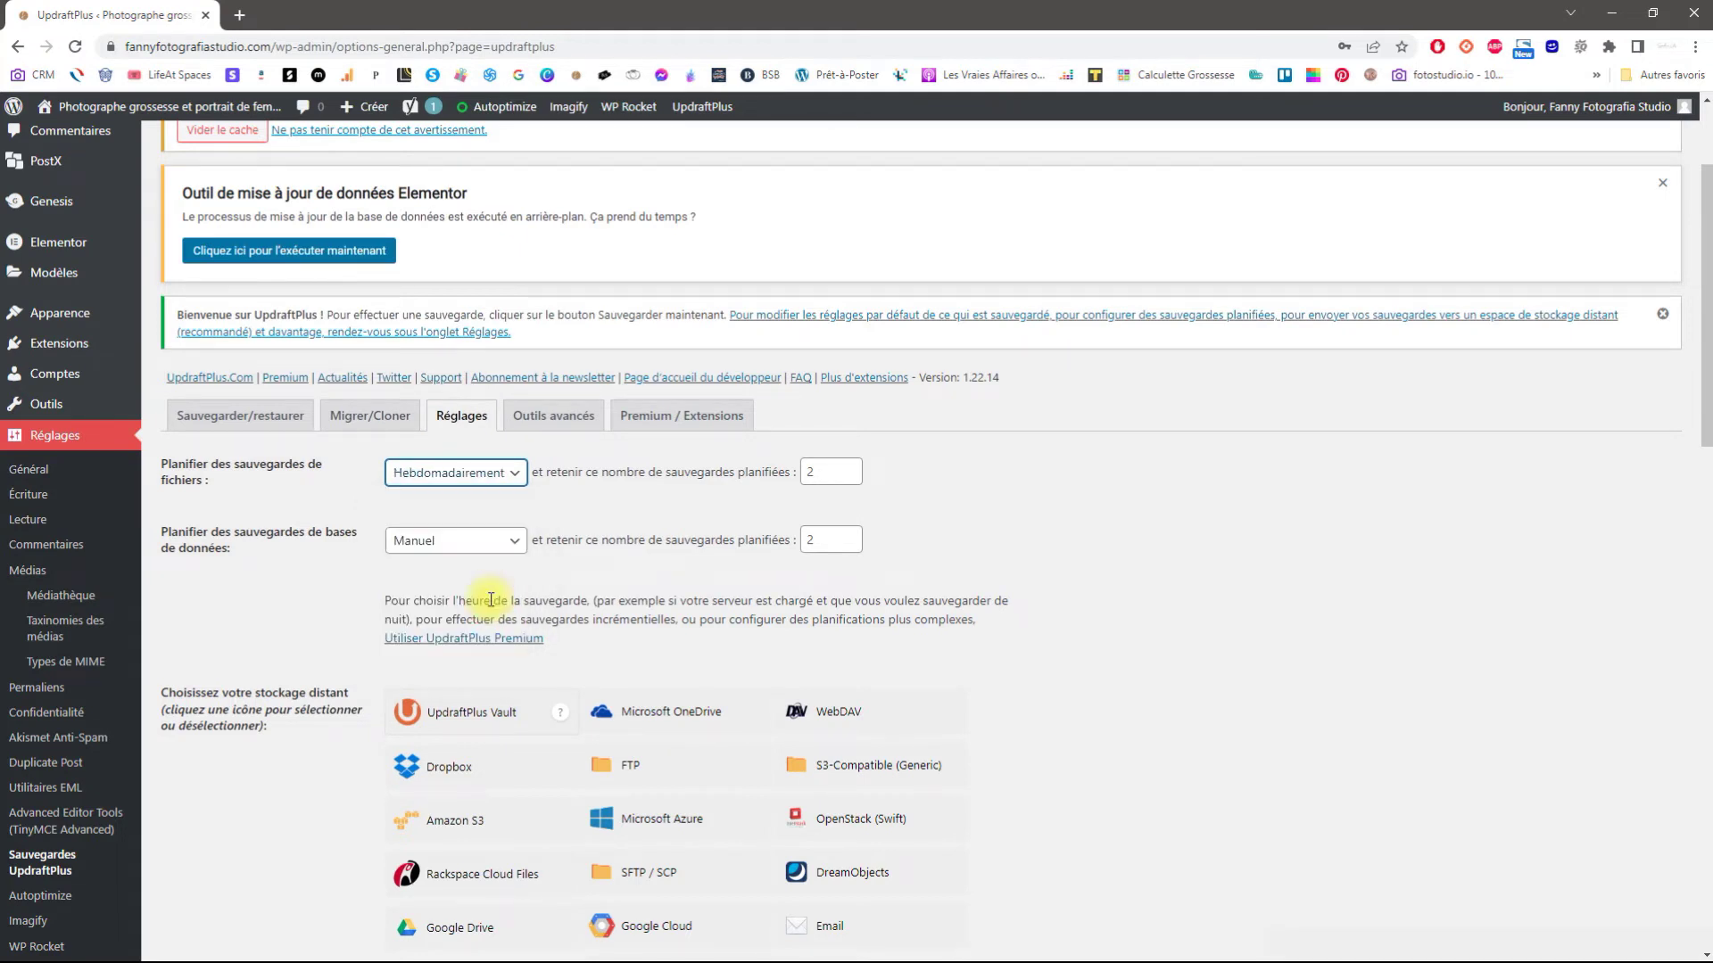
click(481, 546)
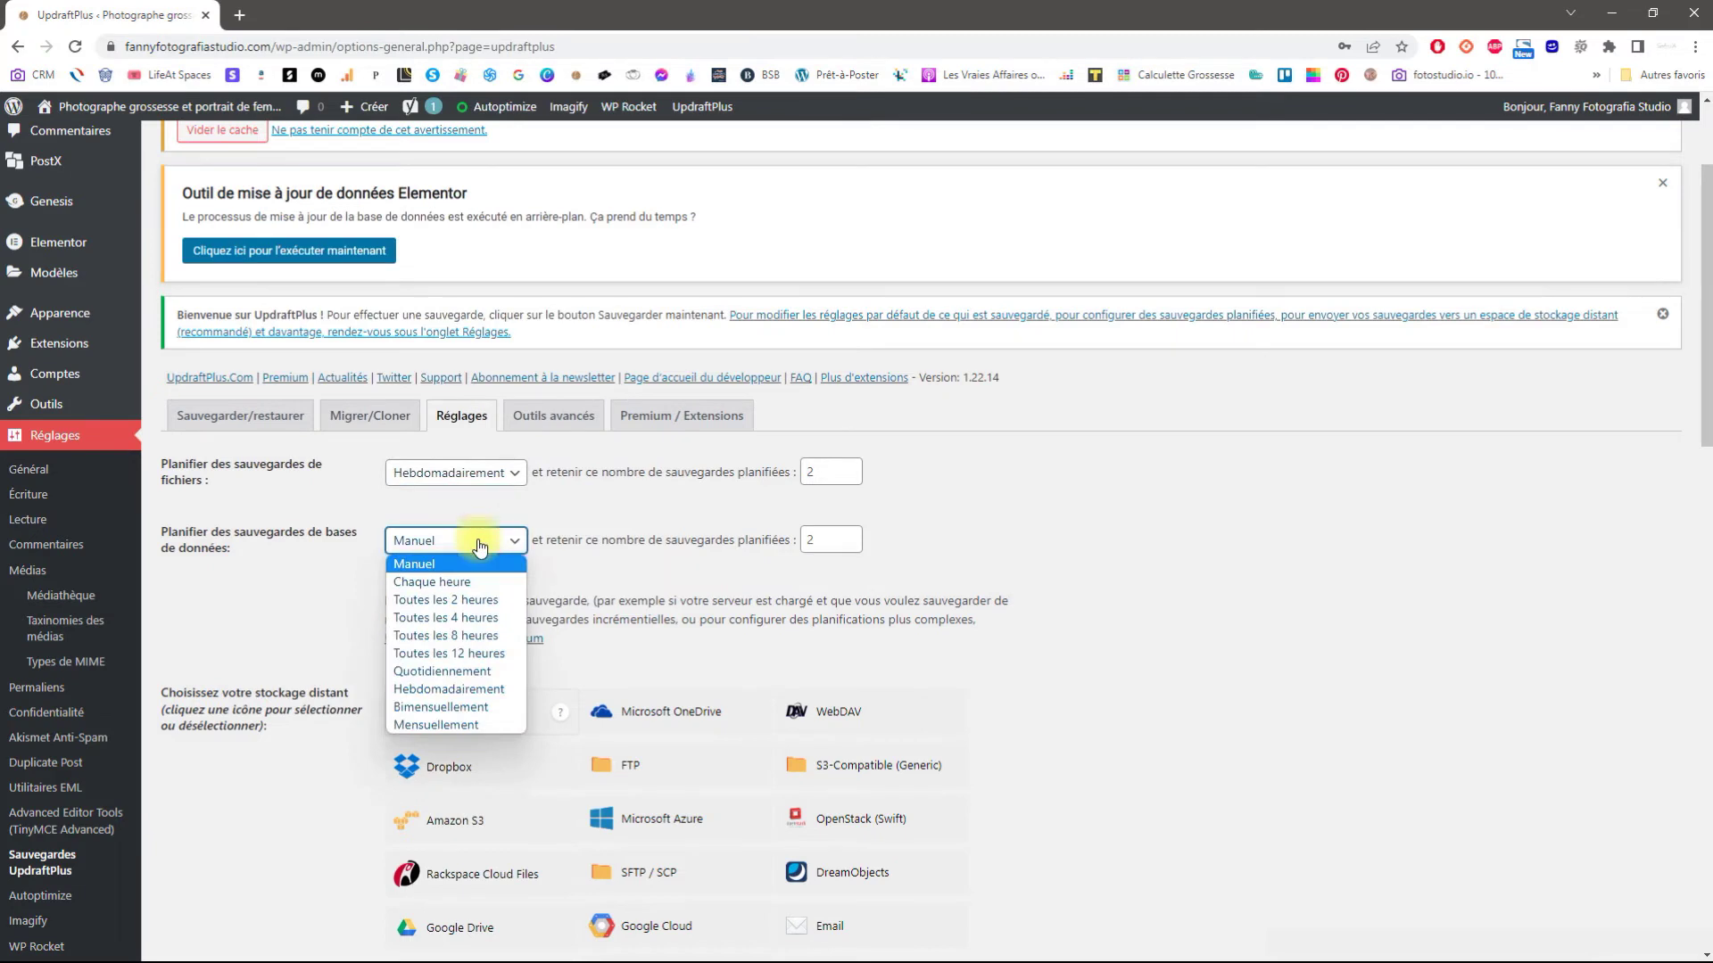
click(480, 690)
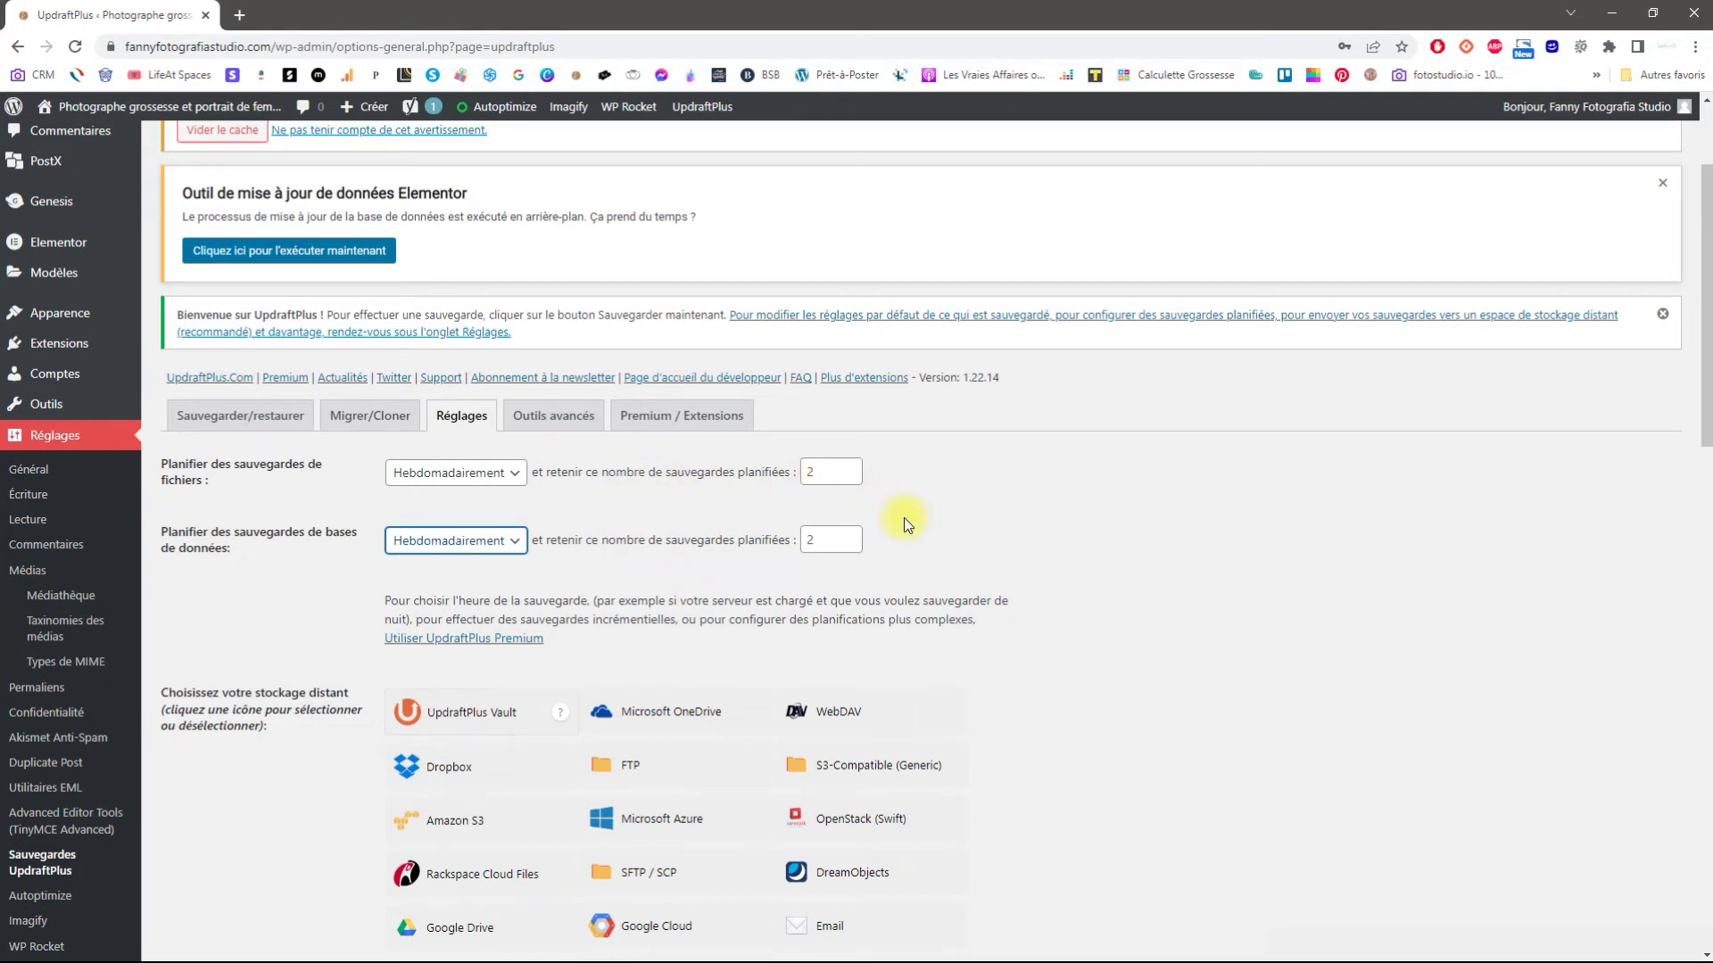
click(851, 466)
click(851, 465)
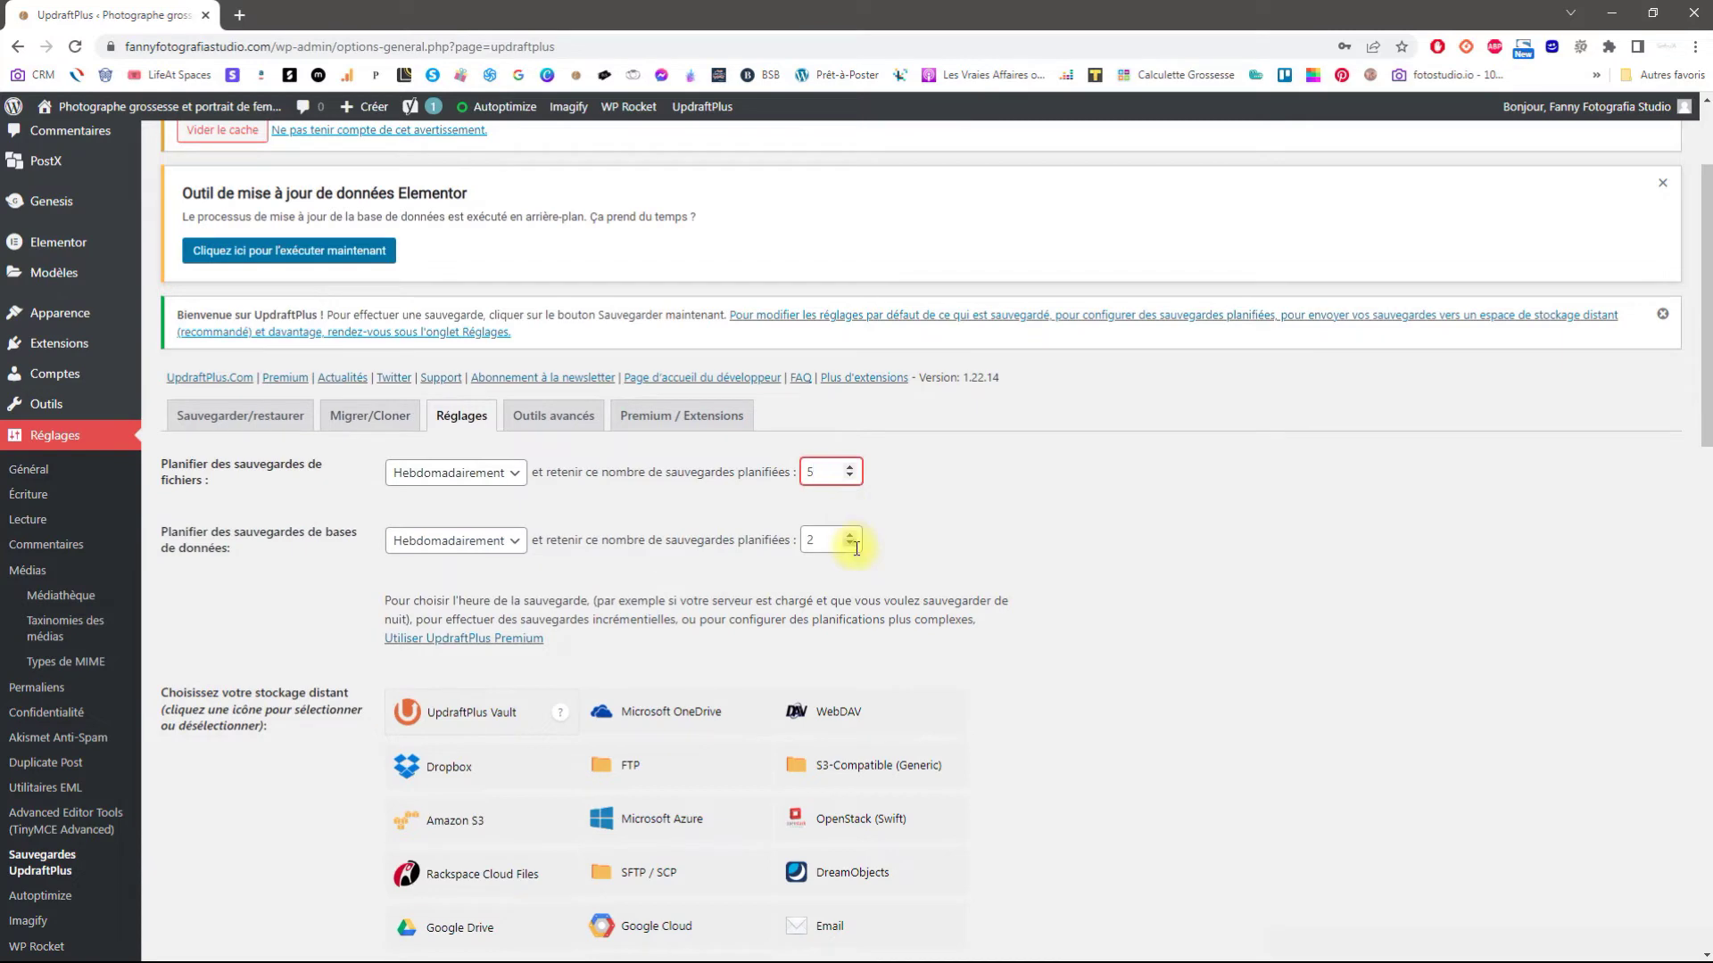
click(852, 538)
Choose Google Drive as the remote storage and open its Google authentication link in a new browser tab, keeping the settings page open.
scroll(977, 570, down, 3)
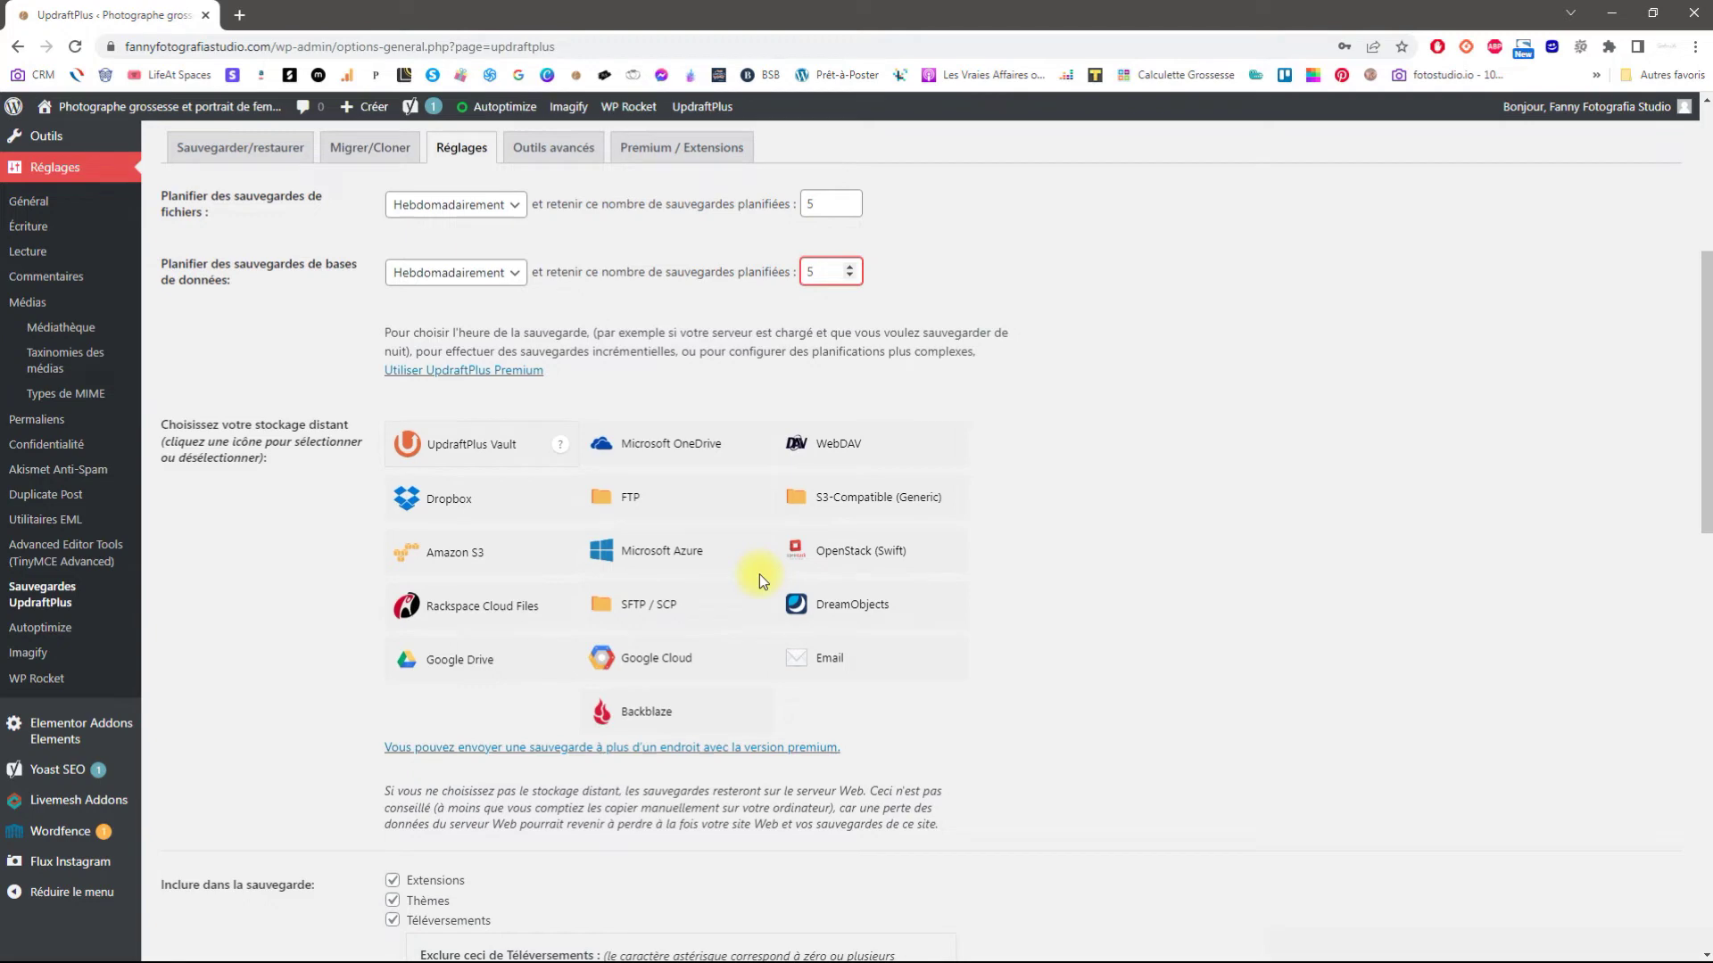
click(498, 662)
scroll(1206, 585, down, 3)
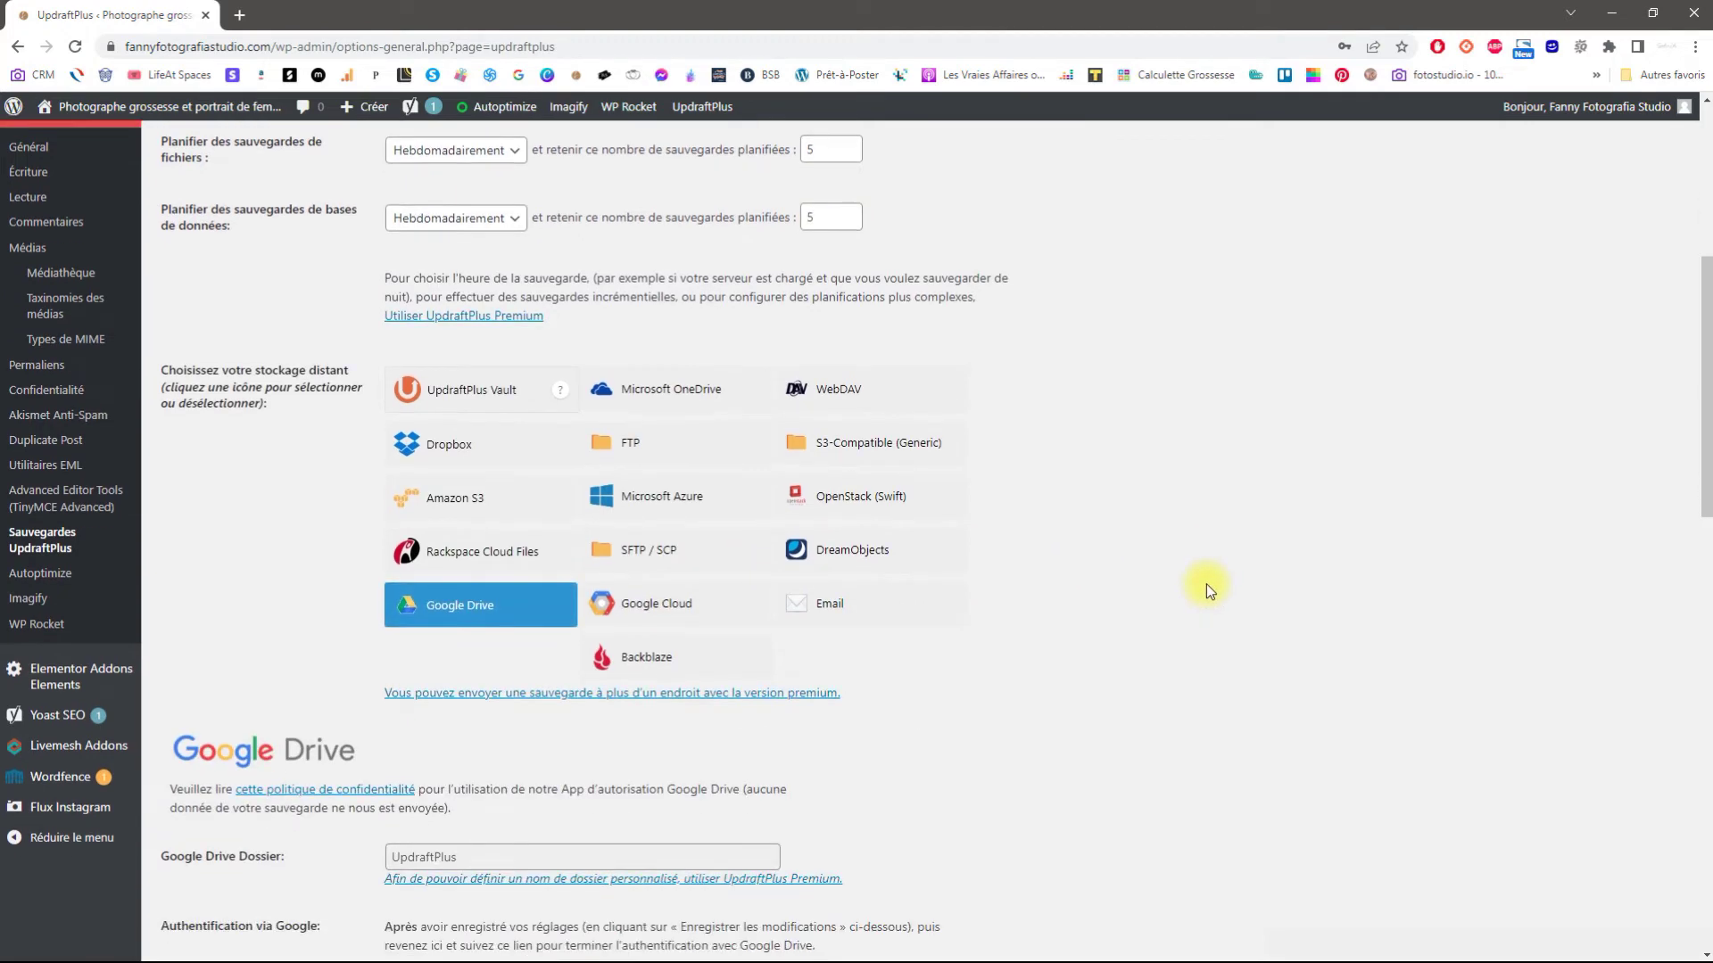
scroll(1208, 590, down, 1)
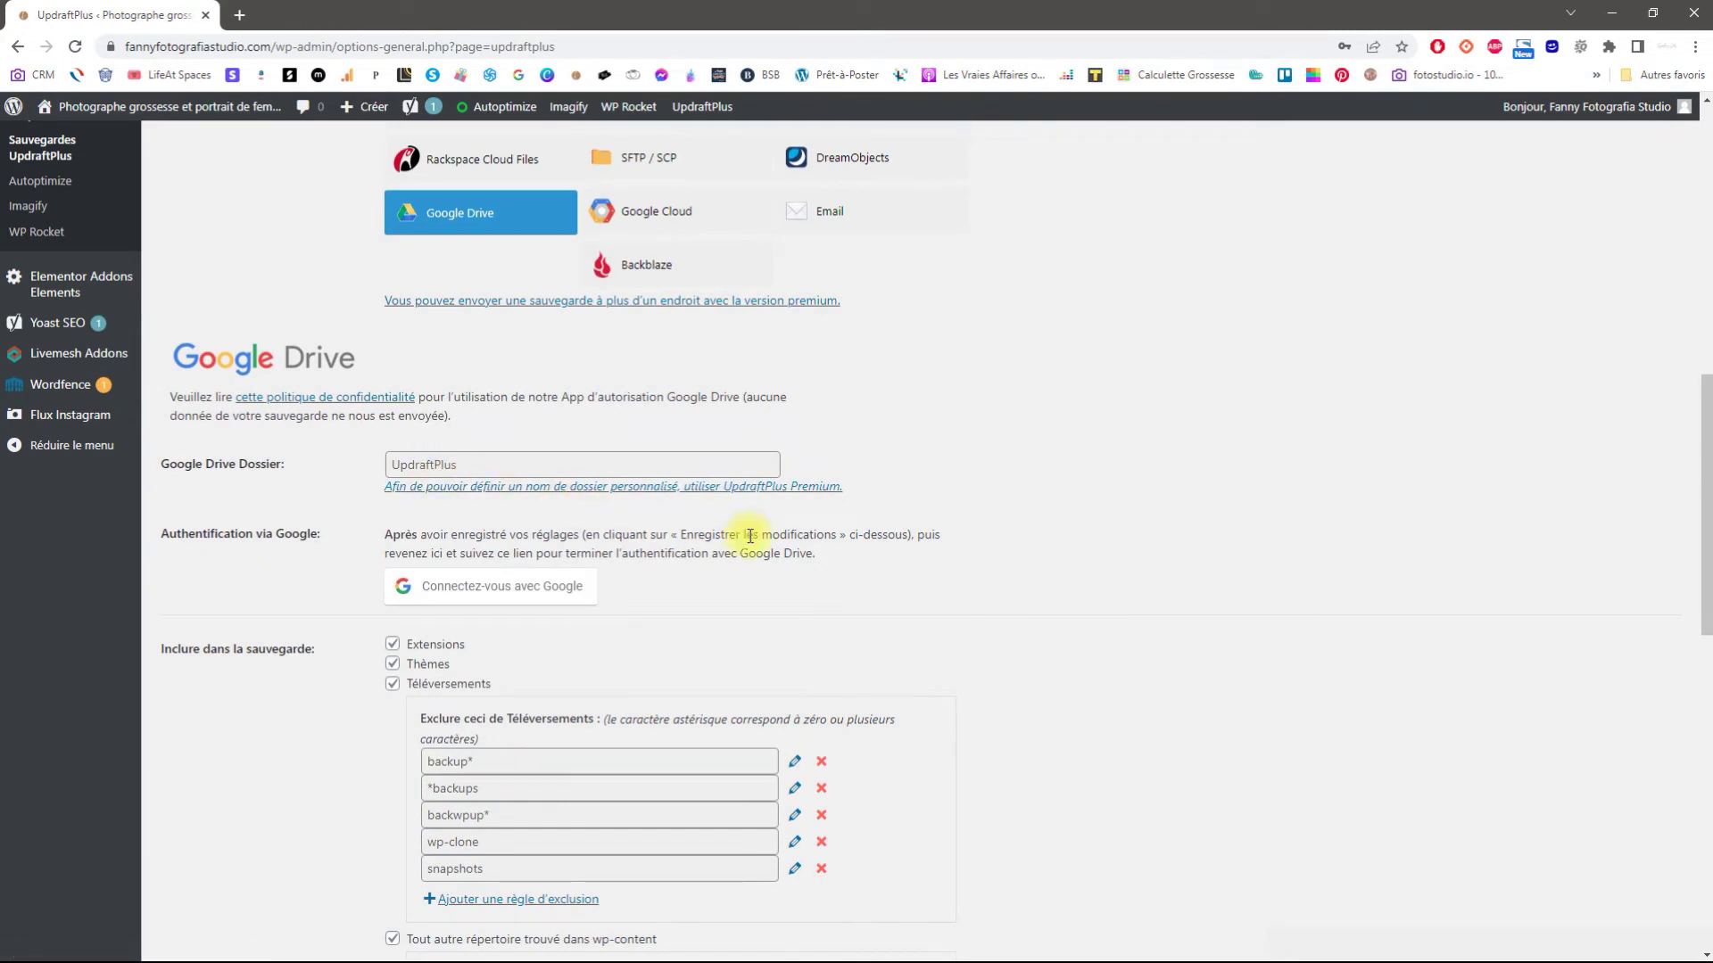
click(553, 587)
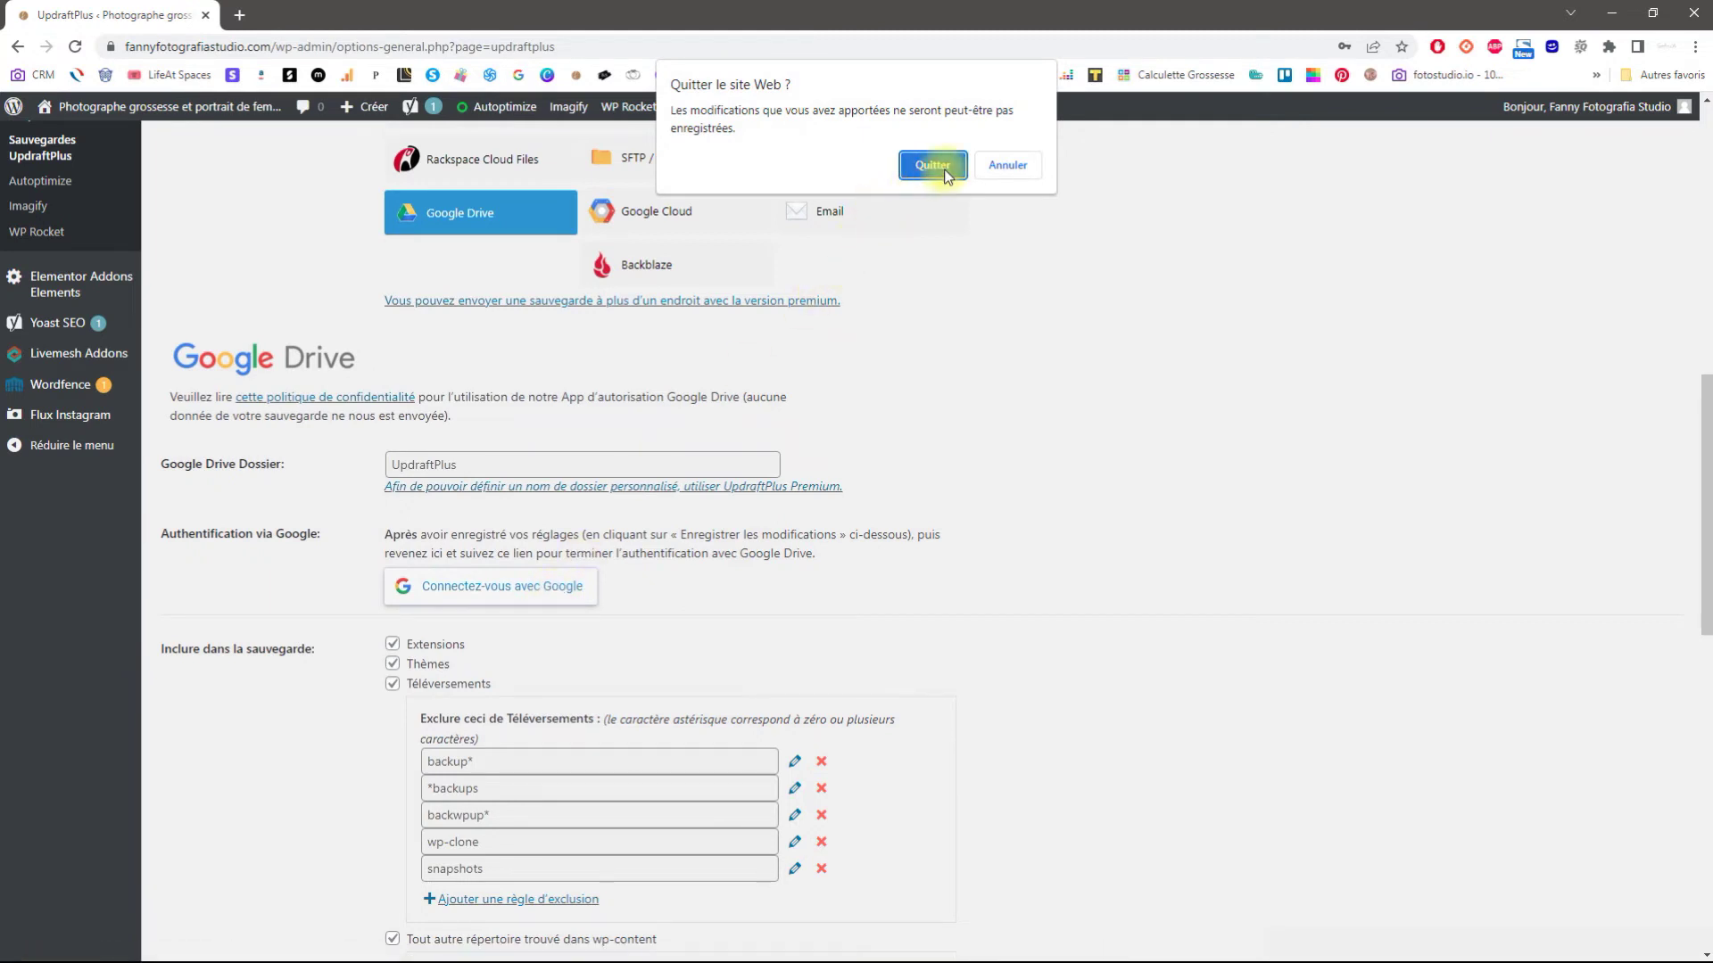
click(1009, 165)
right_click(544, 588)
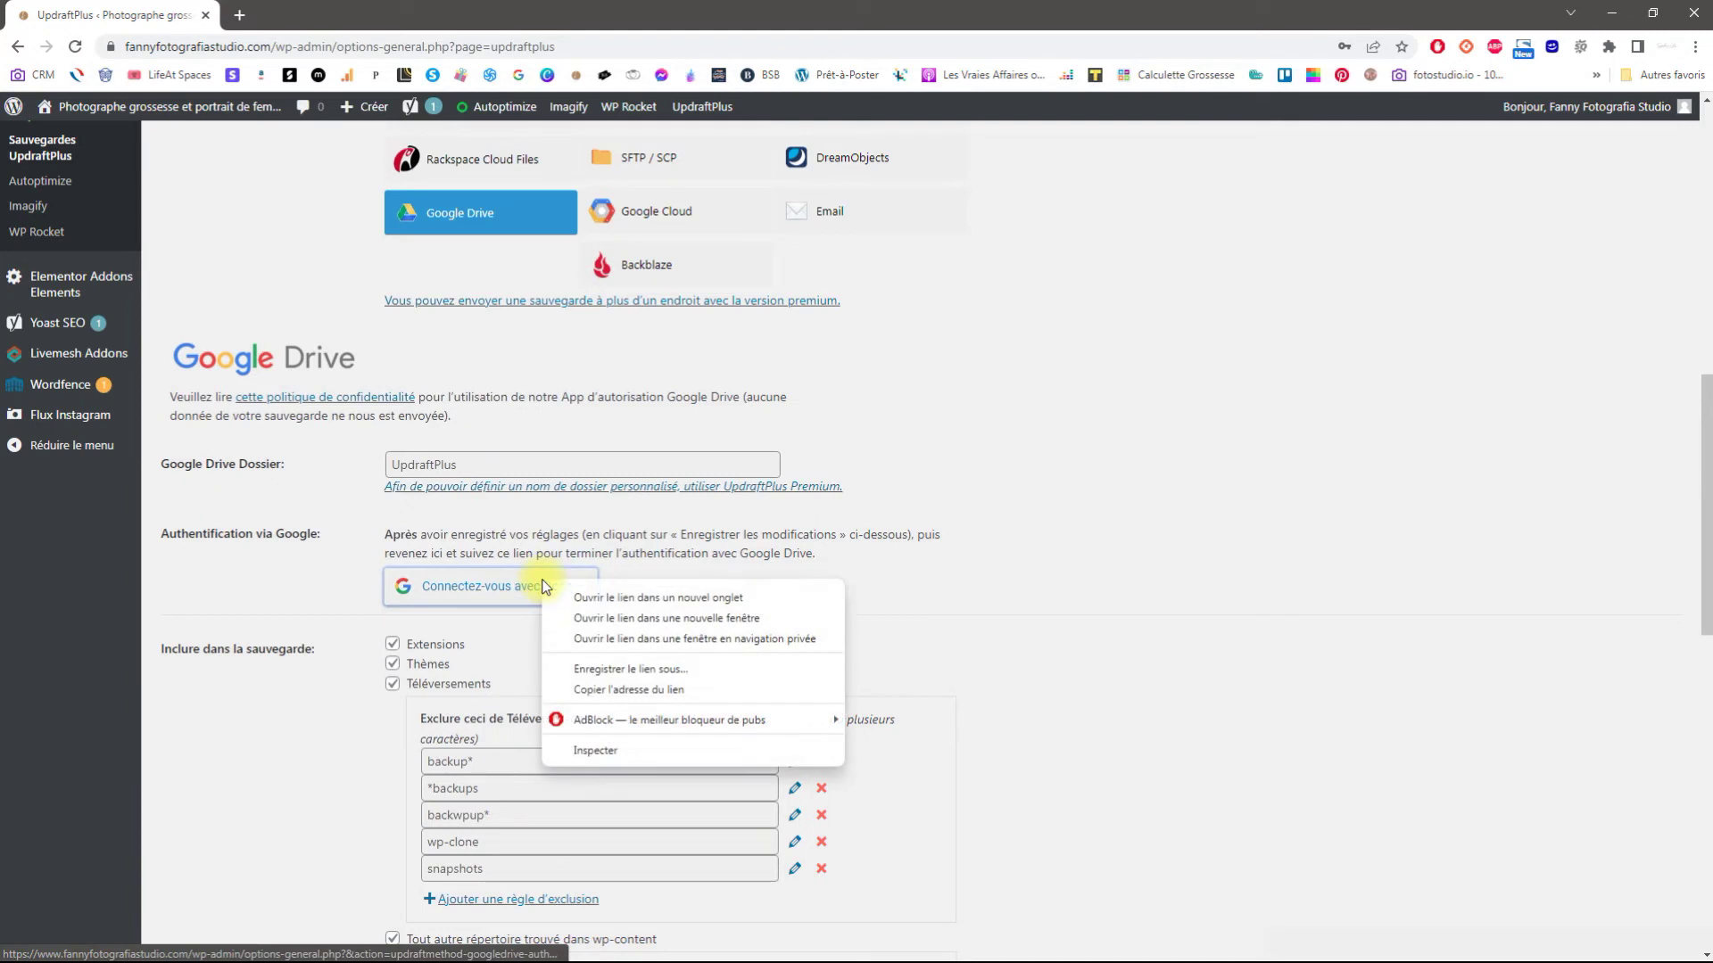
click(580, 595)
click(312, 15)
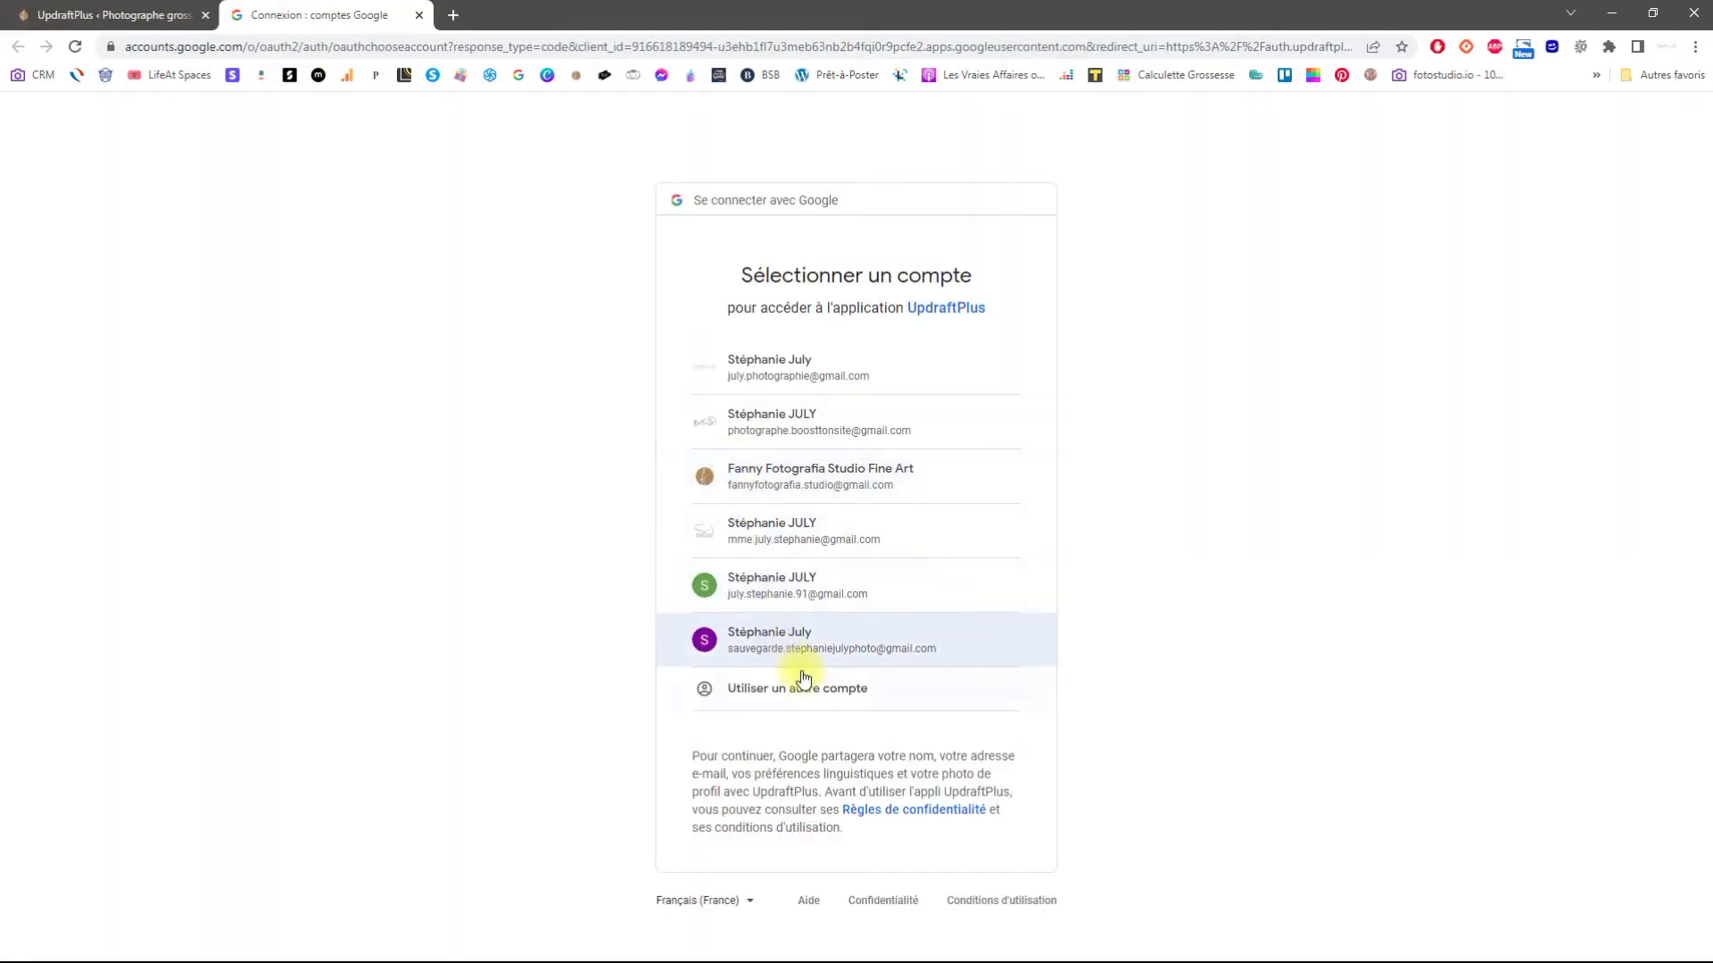
Authorize UpdraftPlus with the dedicated backup Google account and complete the Google Drive setup.
click(849, 659)
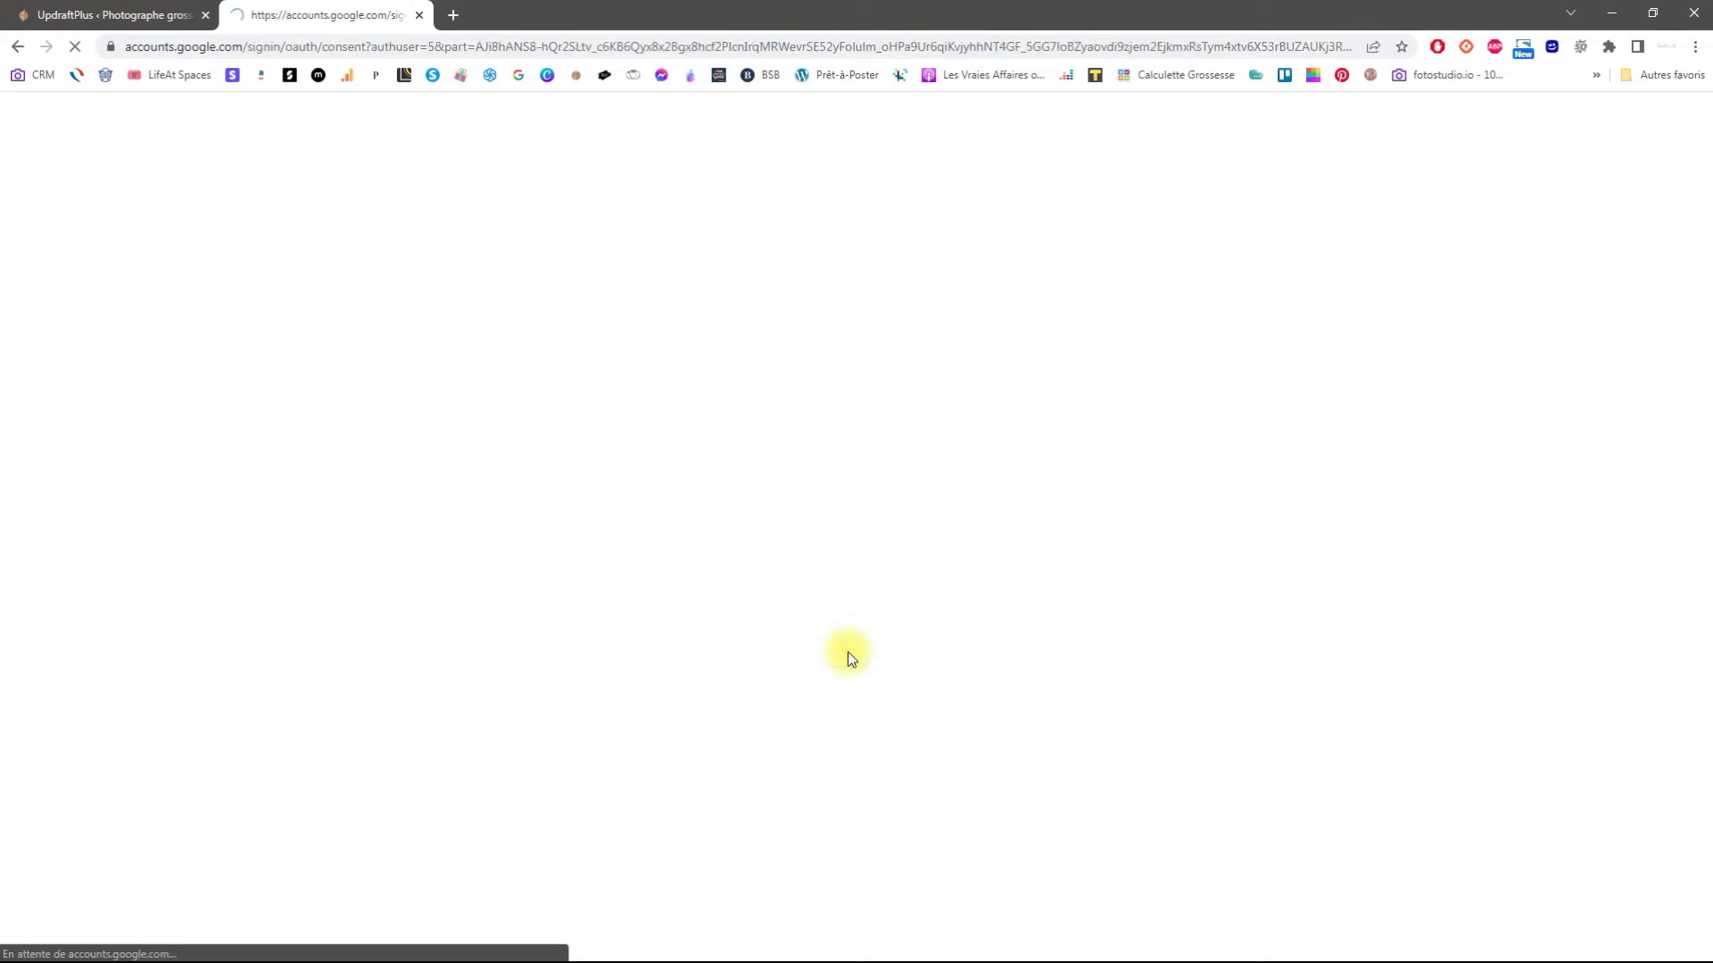
click(909, 825)
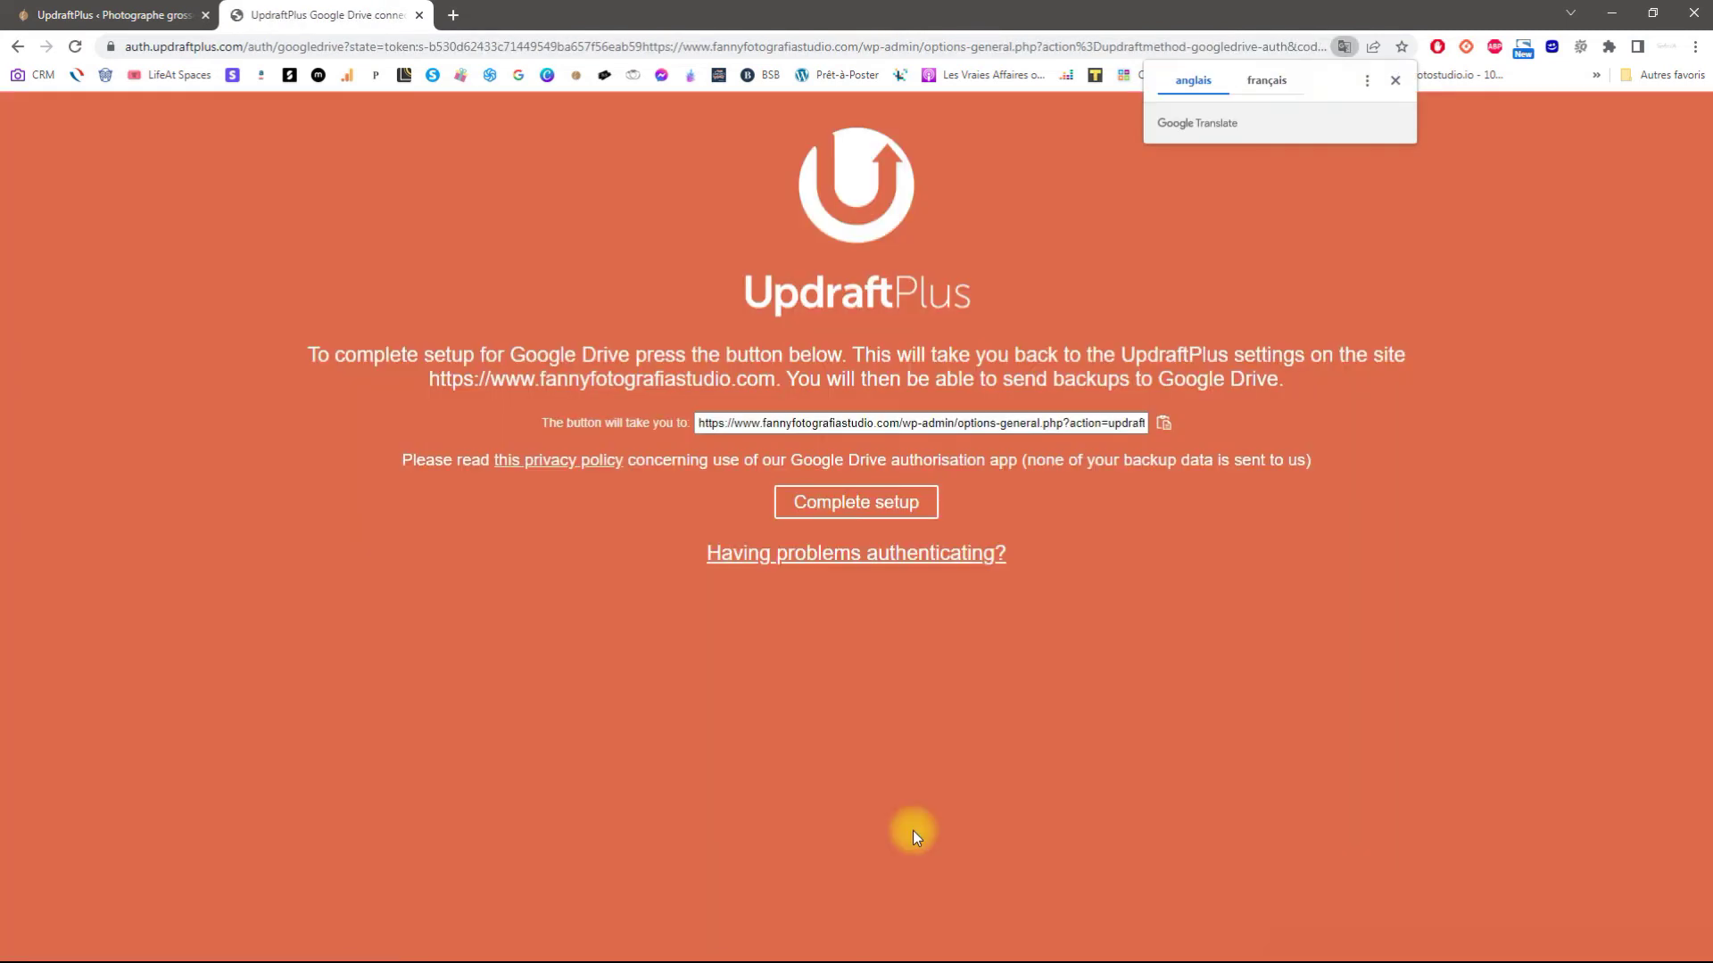
click(1164, 426)
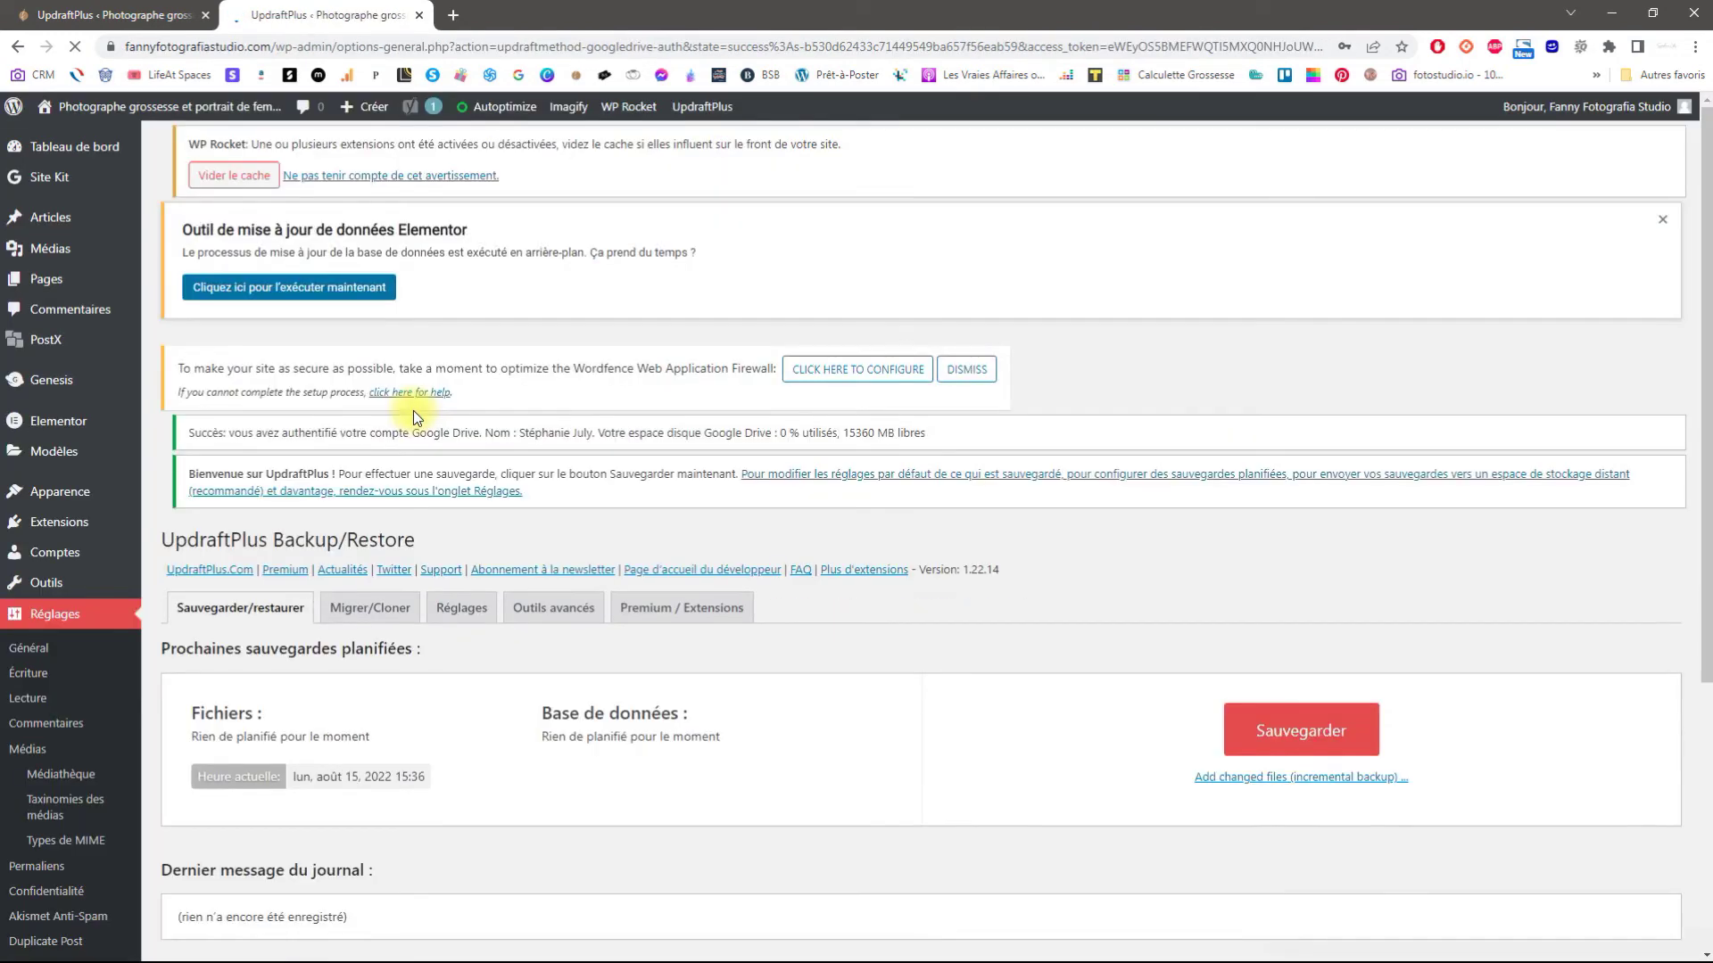
In the reloaded UpdraftPlus settings, schedule both file and database backups as Hebdomadairement.
scroll(613, 366, down, 4)
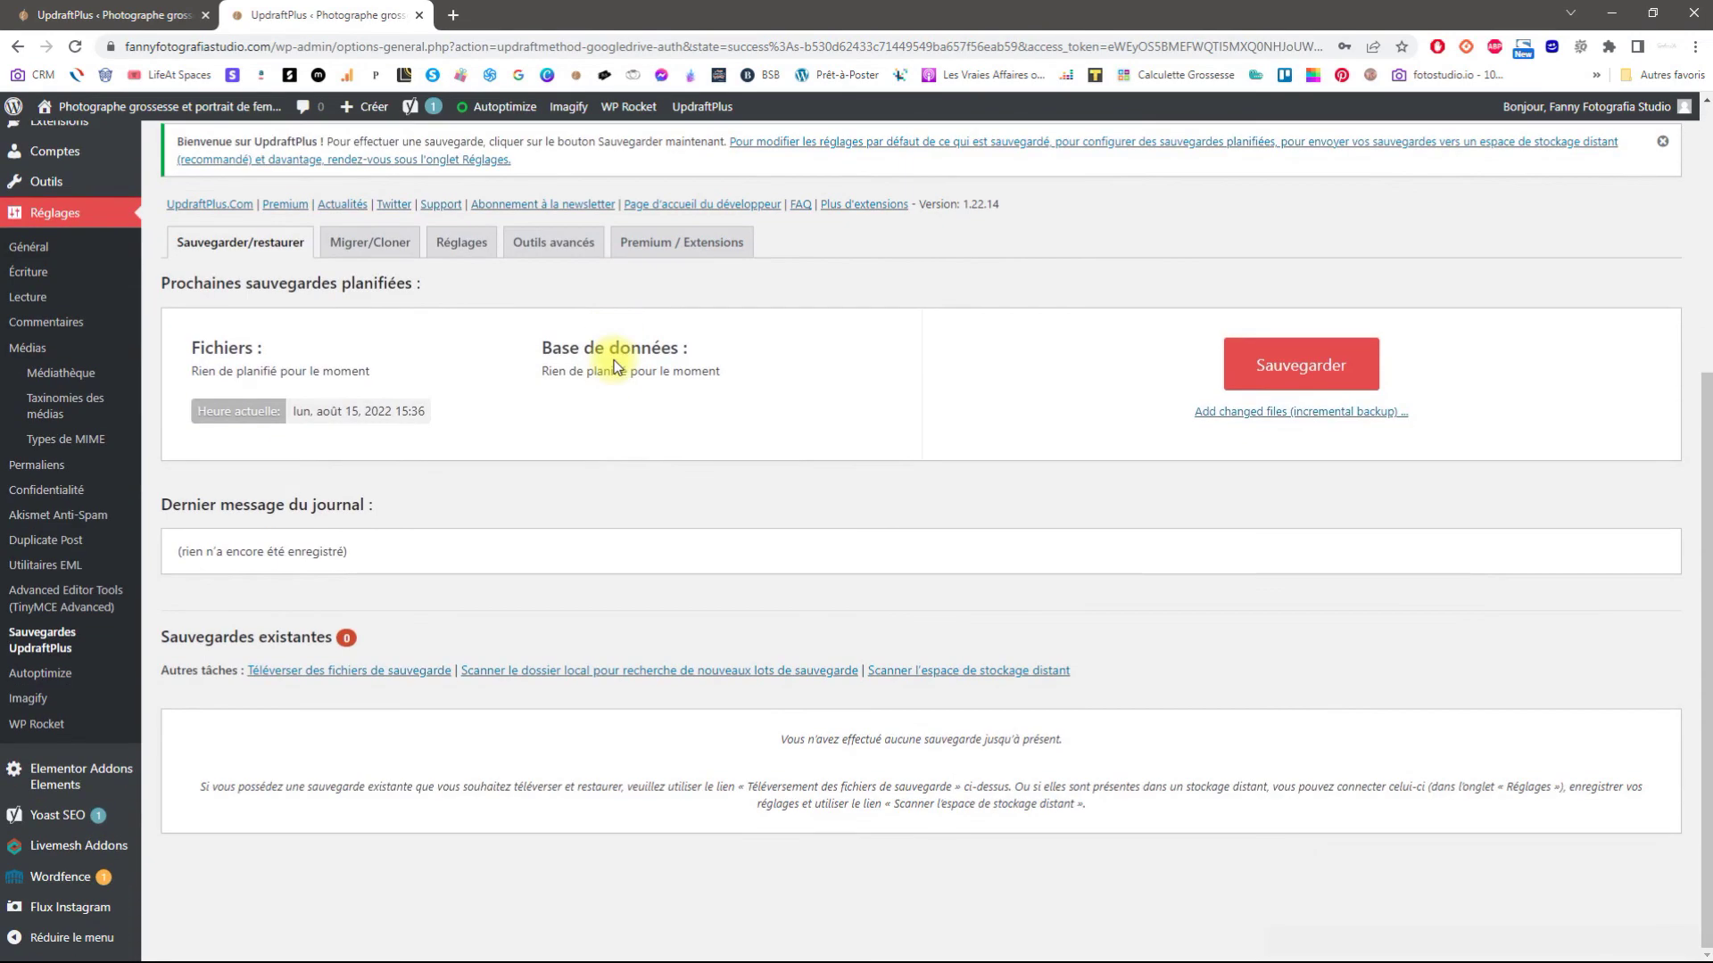
click(444, 249)
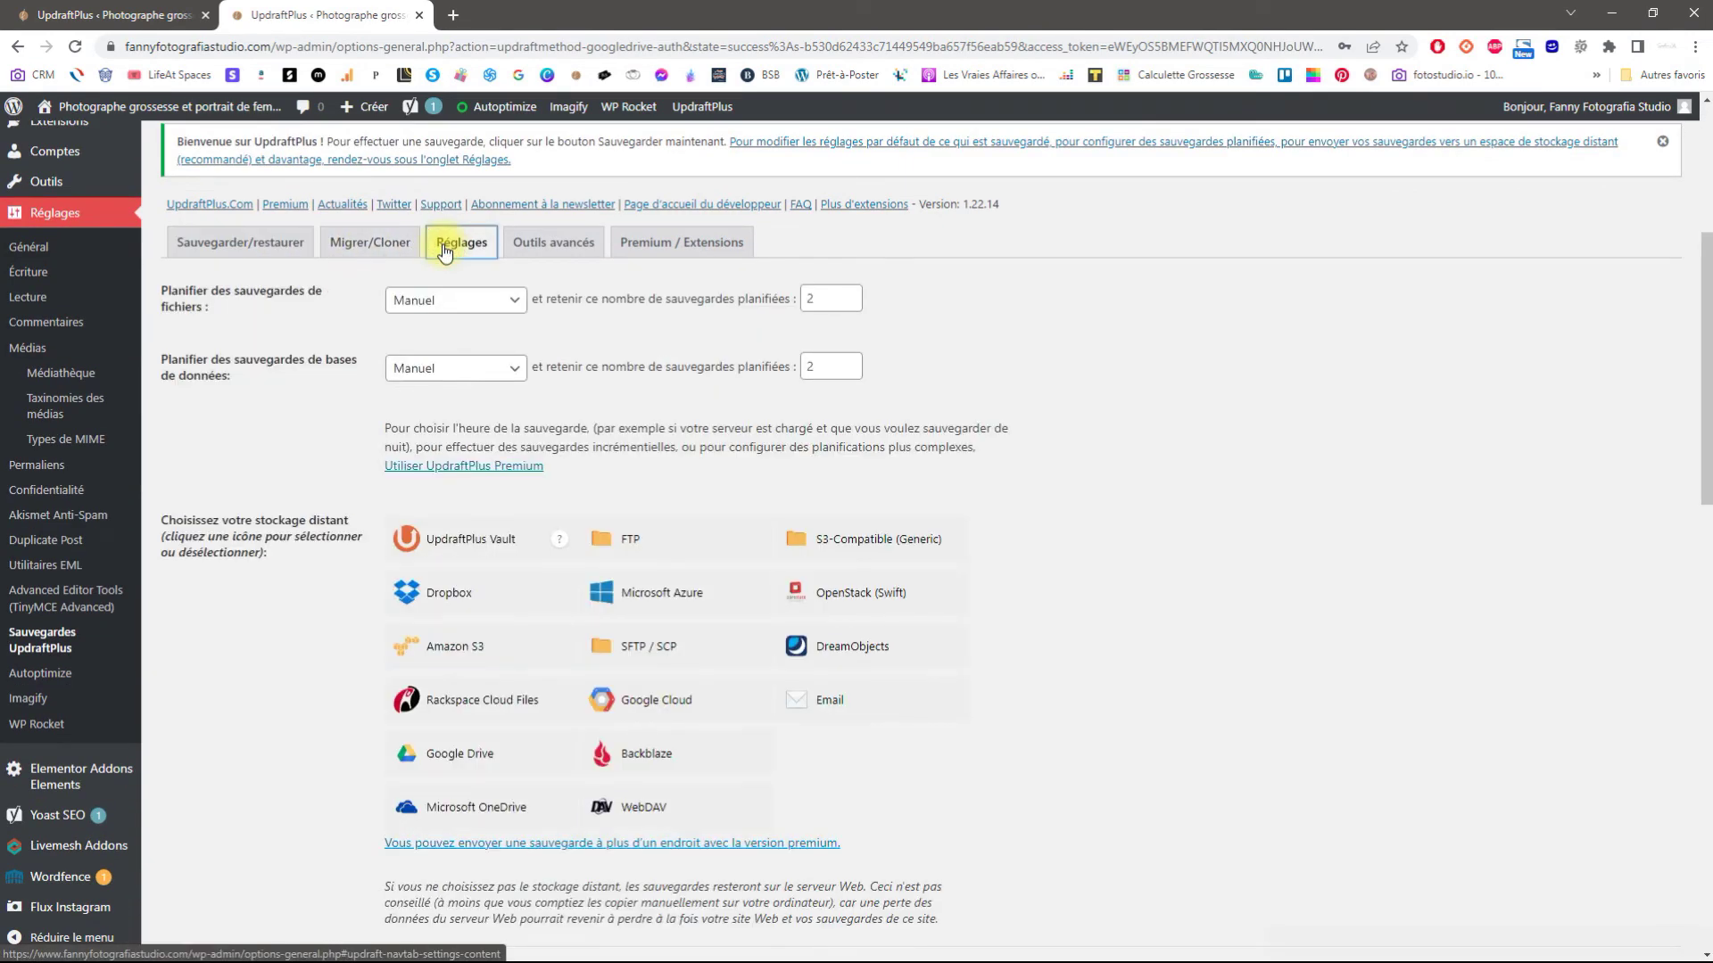
click(489, 302)
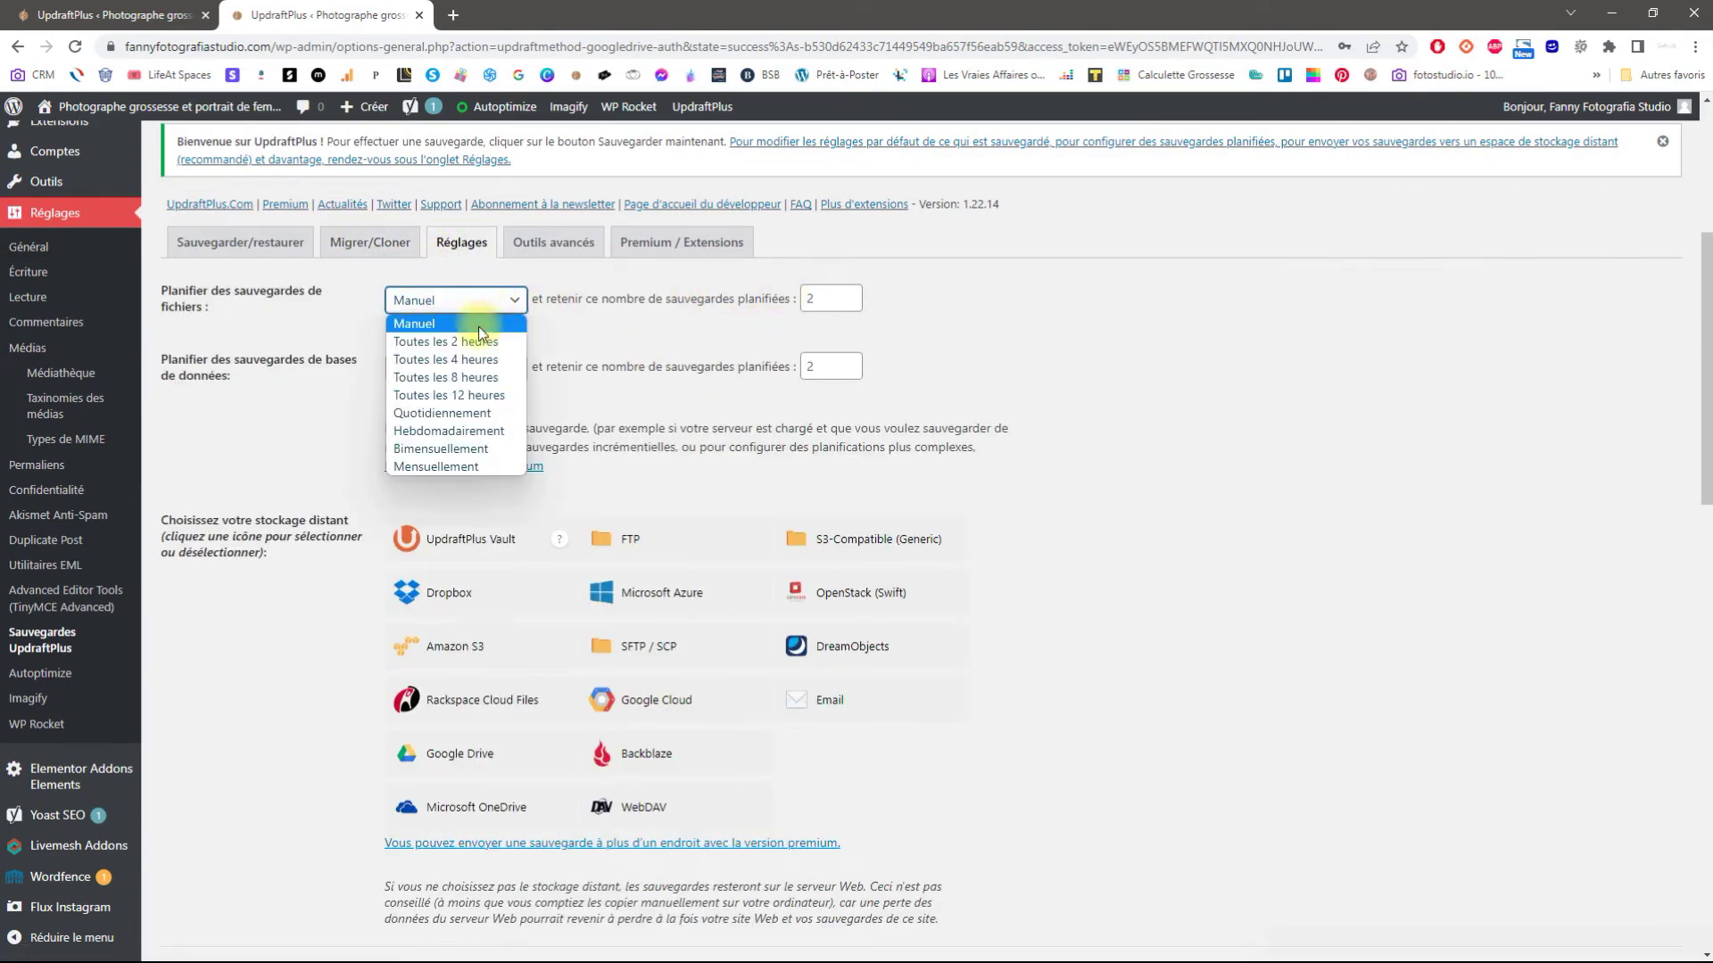
click(478, 431)
click(475, 366)
click(470, 517)
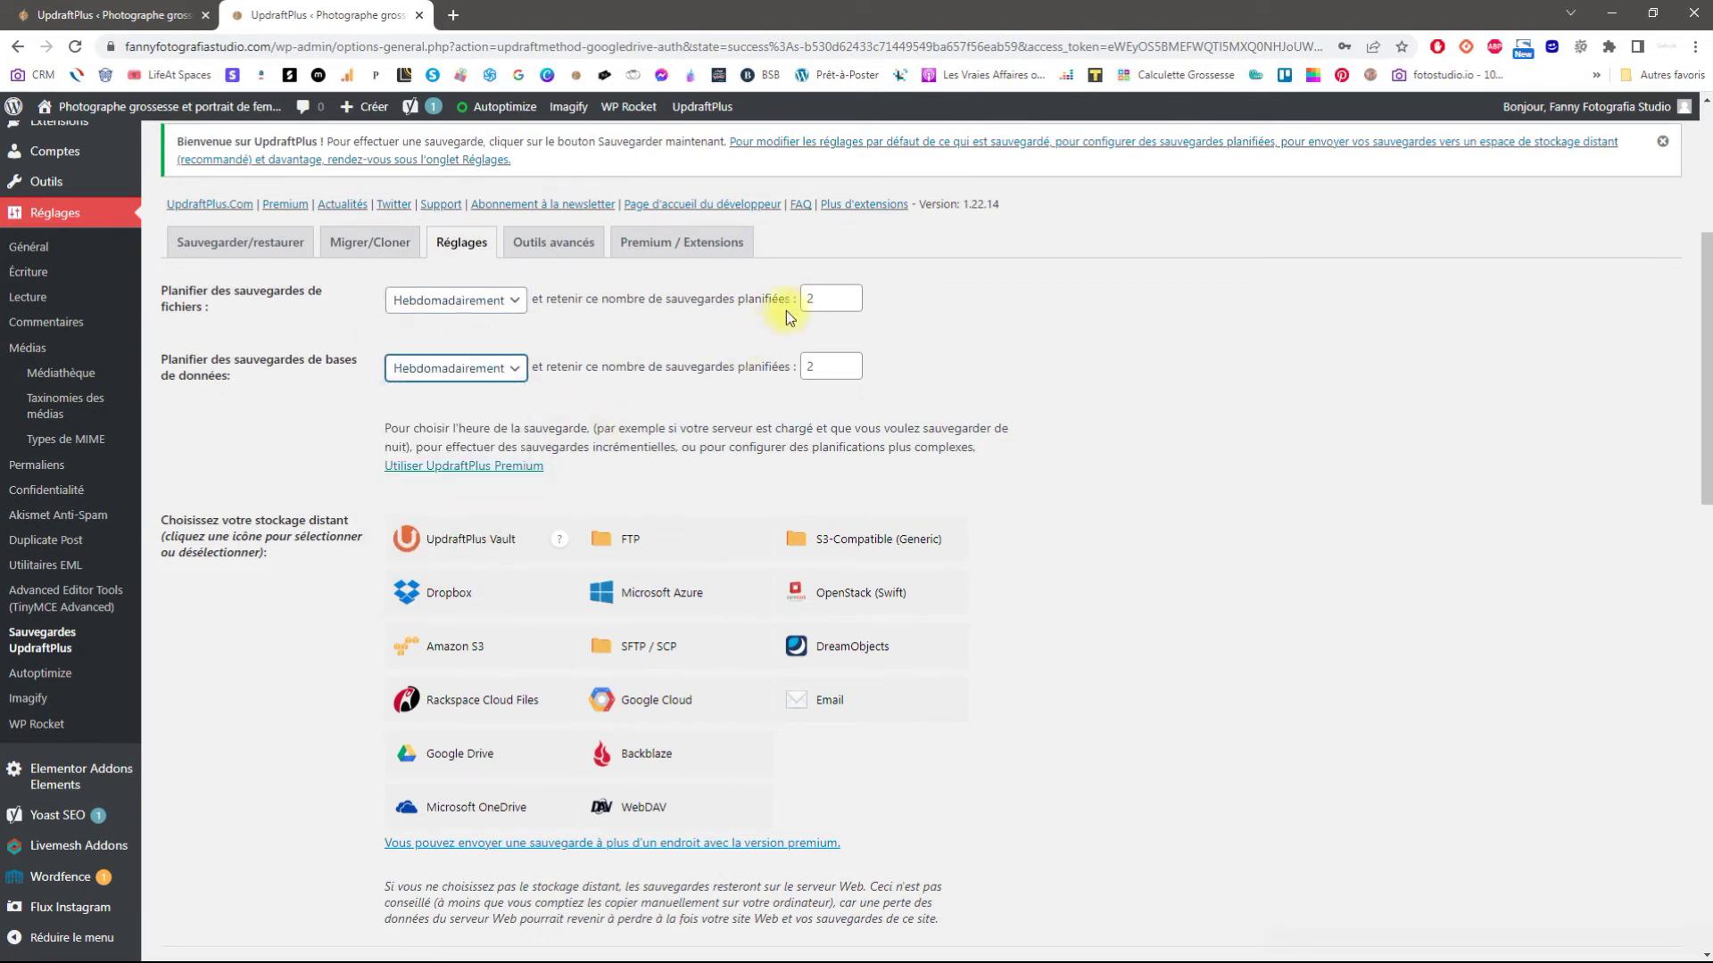
Set the retained scheduled backups to 5 for files and databases, and close the old UpdraftPlus tab, discarding its changes.
click(850, 295)
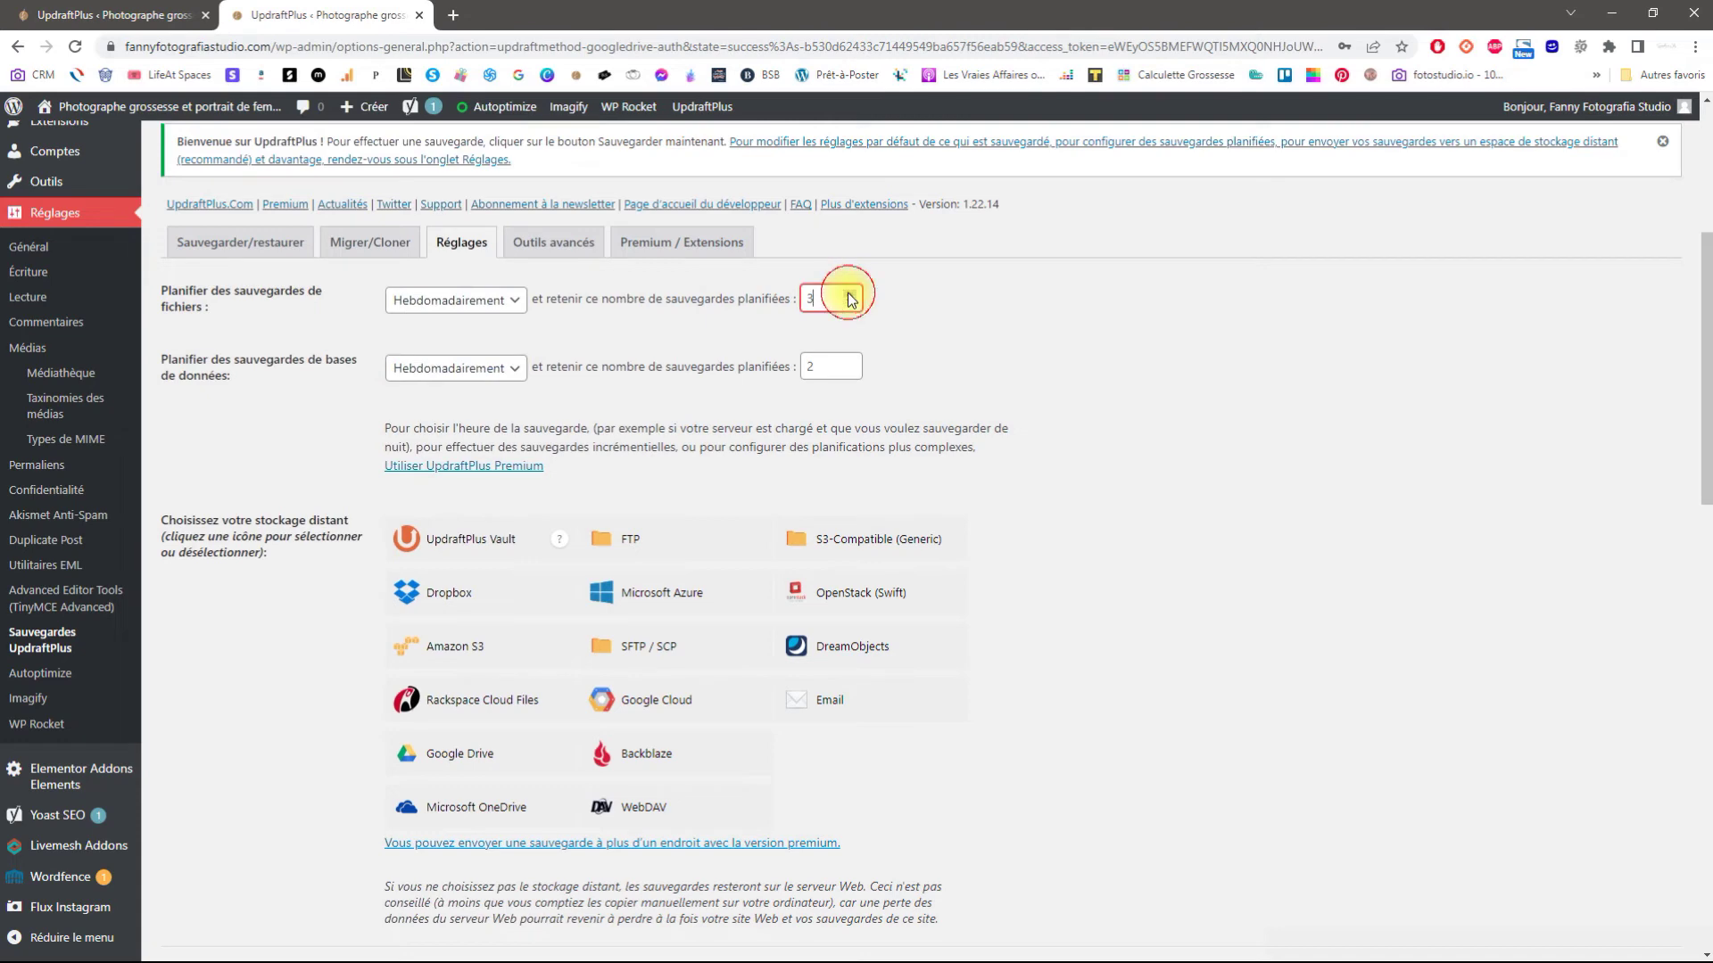
click(206, 15)
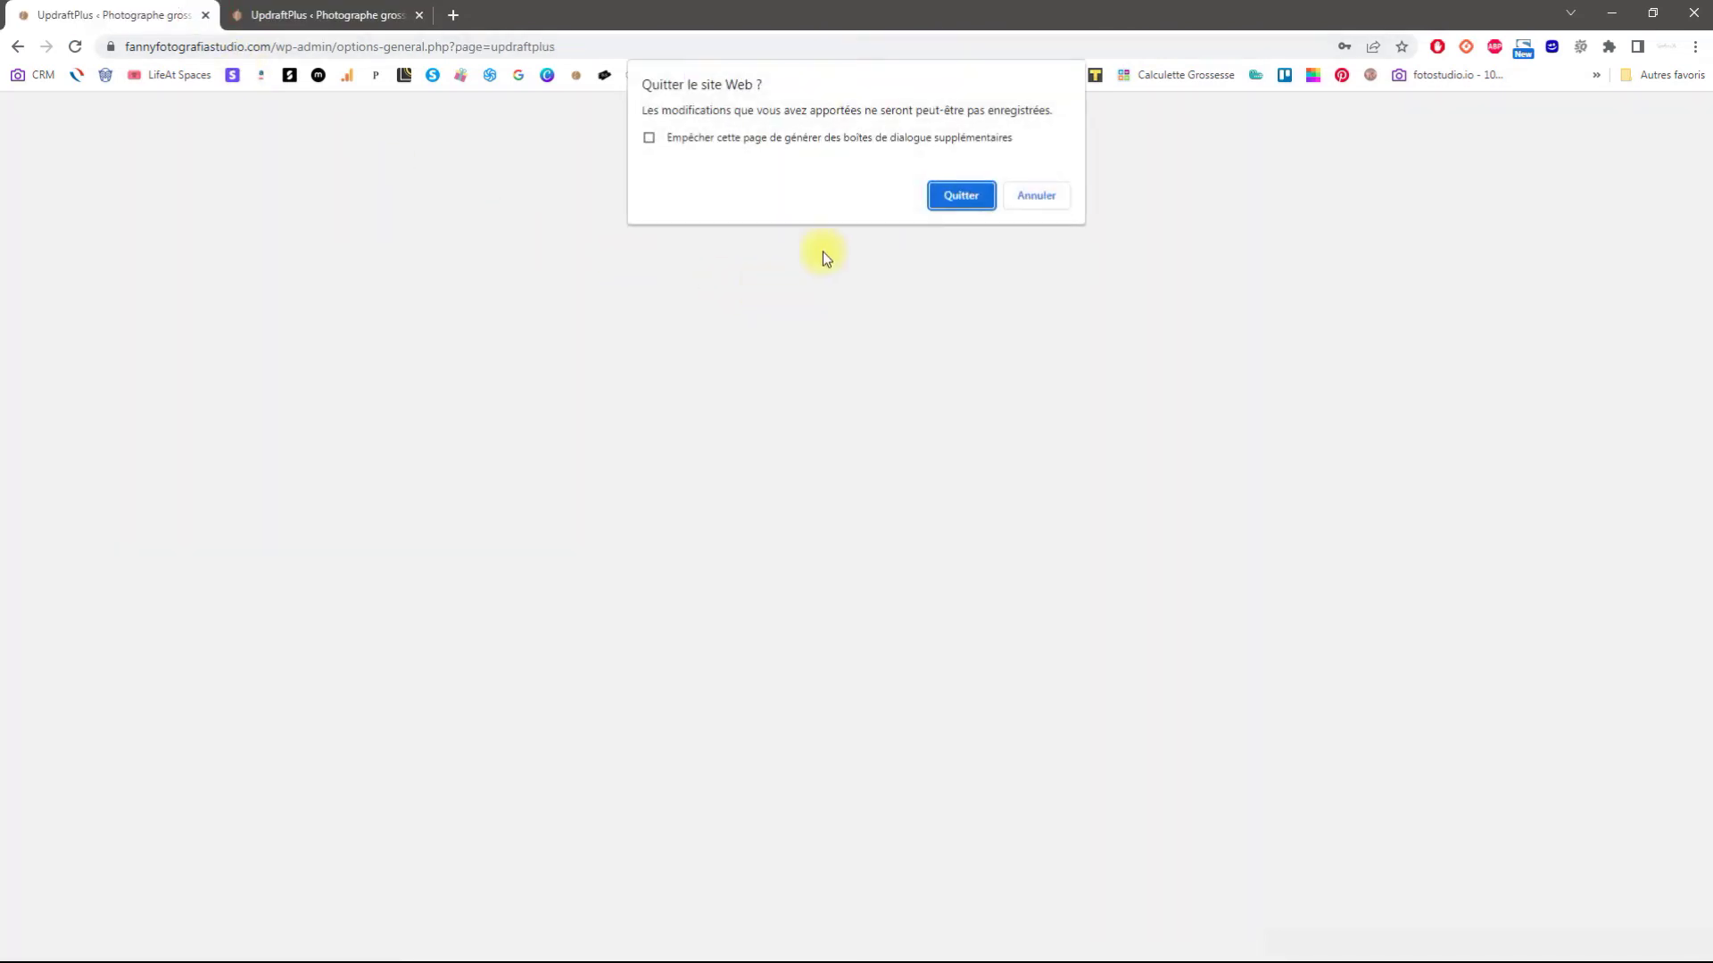
click(972, 198)
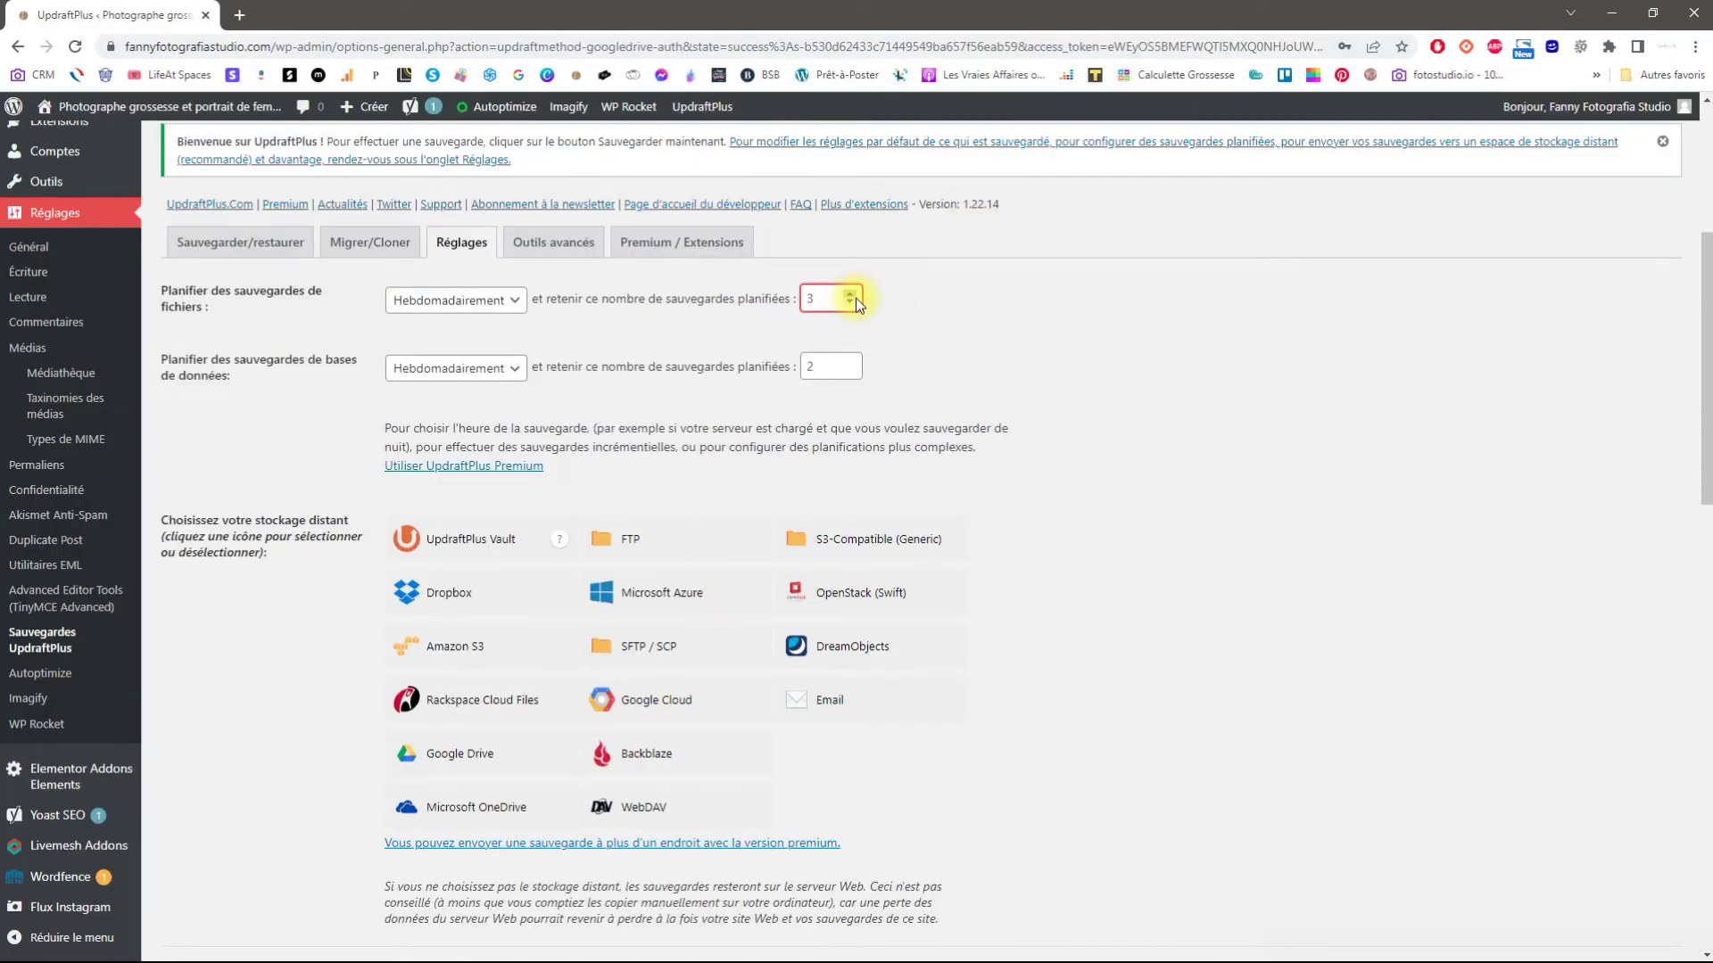
click(854, 363)
click(853, 363)
click(854, 363)
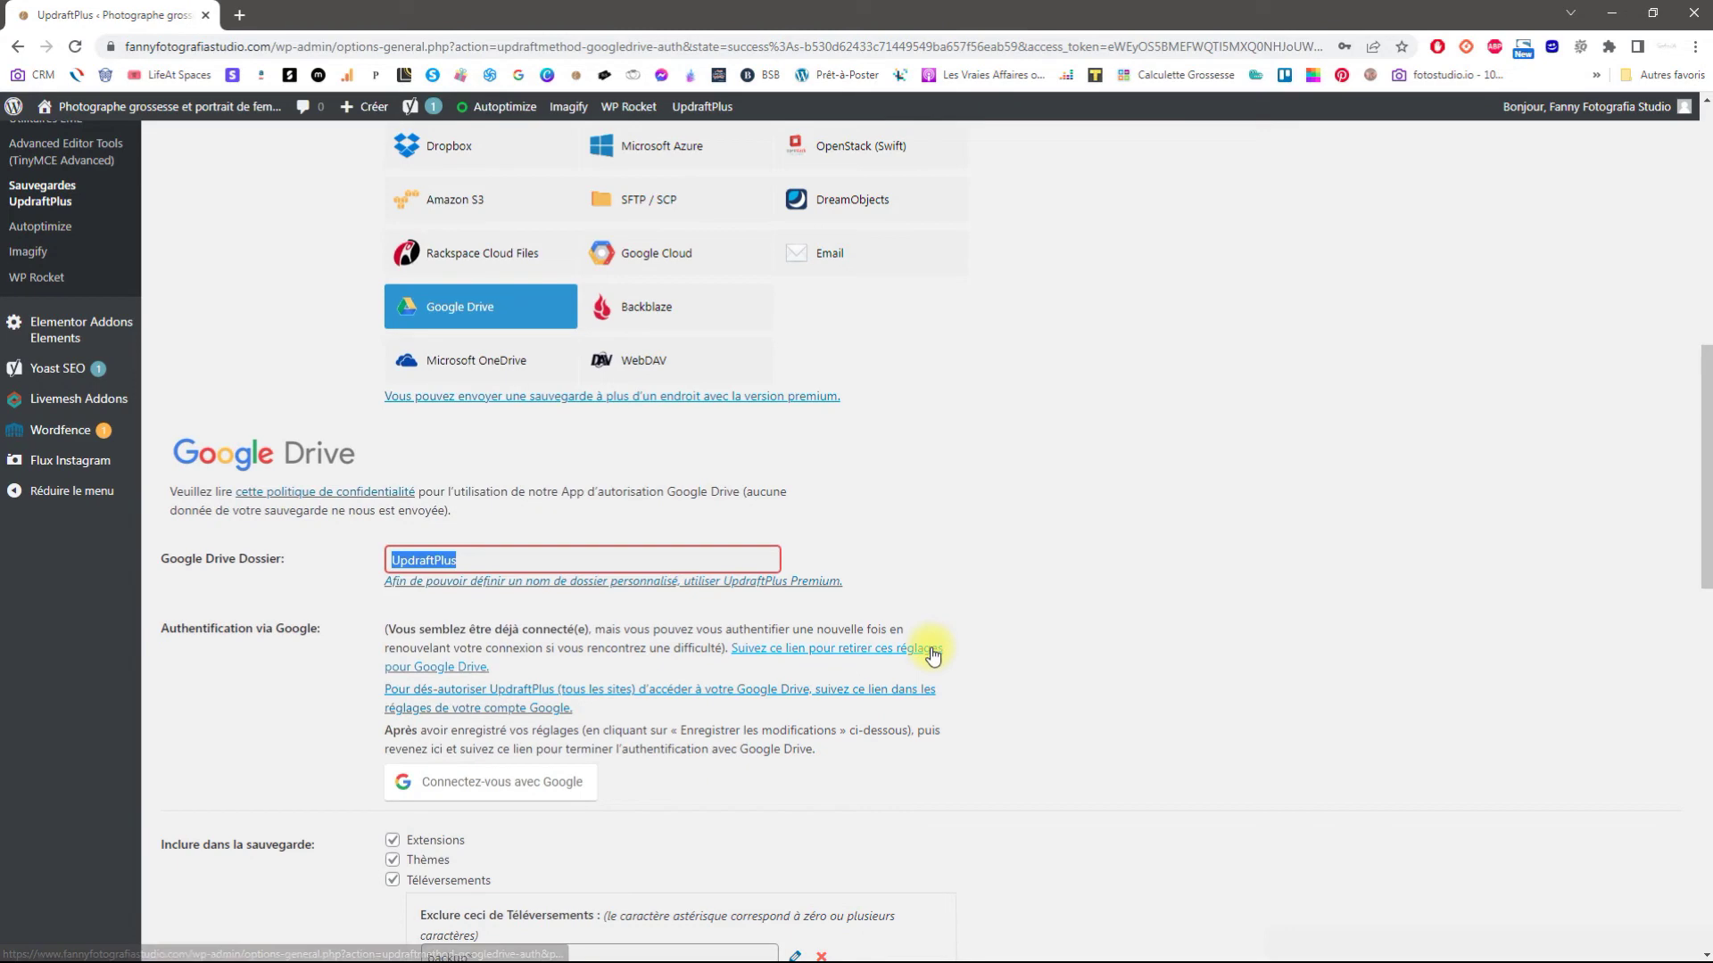
Save the UpdraftPlus settings with Google Drive as the remote storage.
scroll(1011, 637, down, 2)
scroll(1011, 637, down, 8)
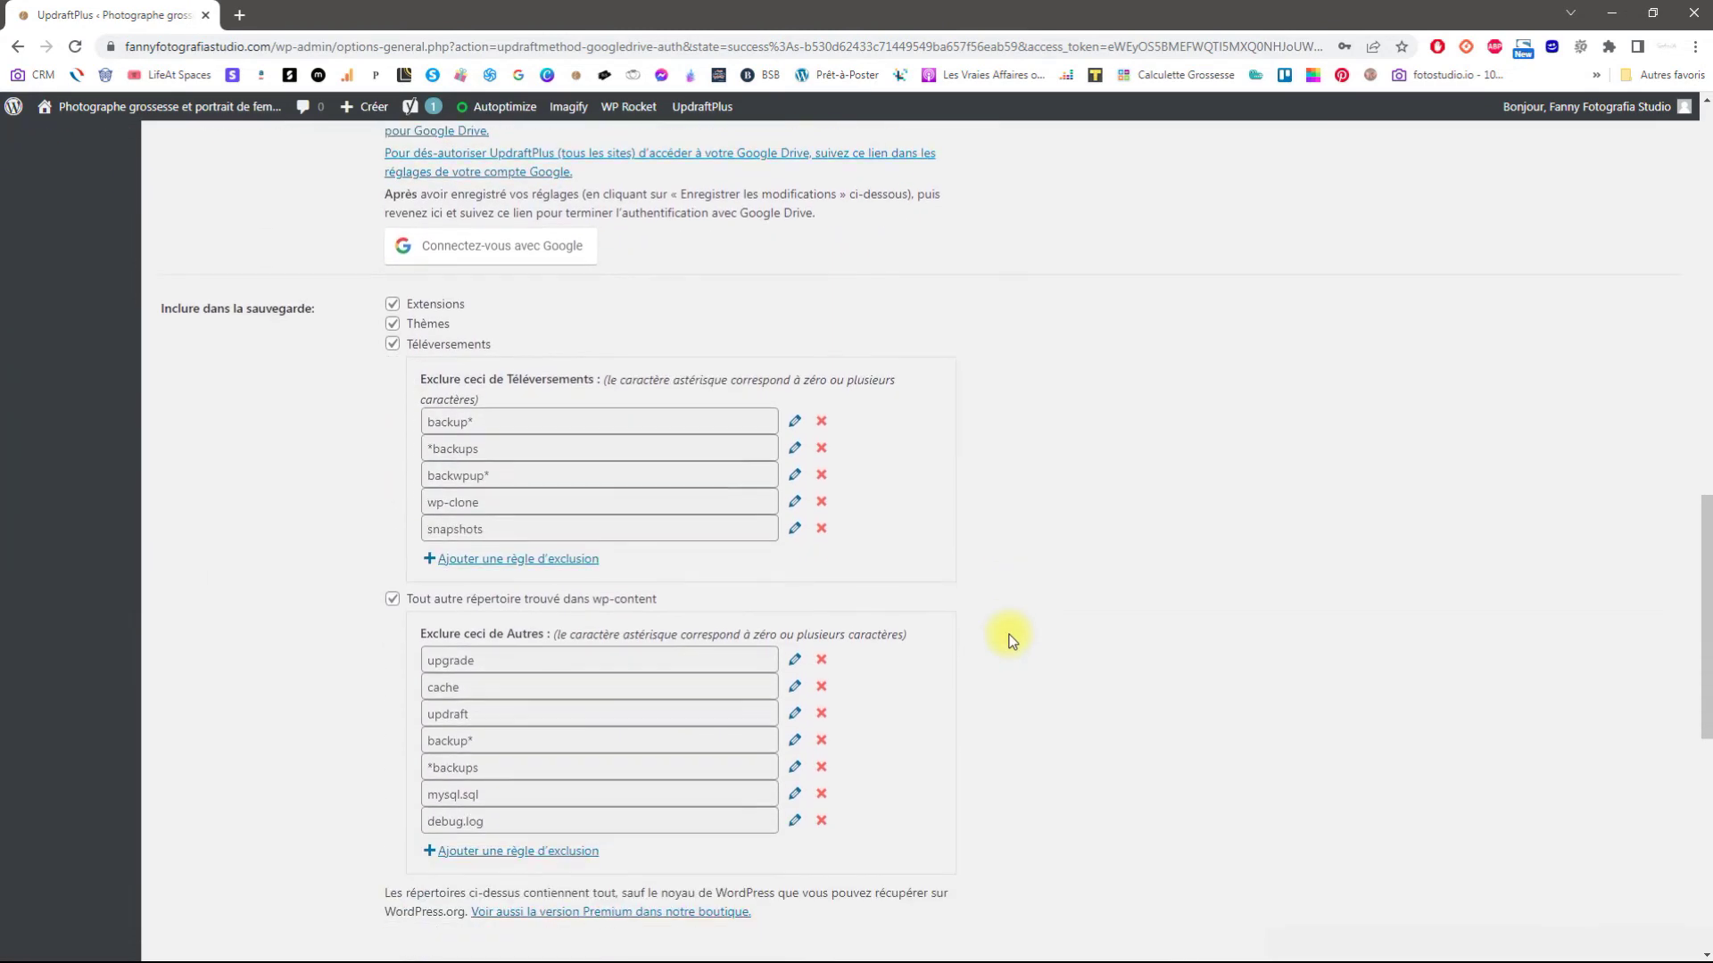
scroll(621, 738, down, 1)
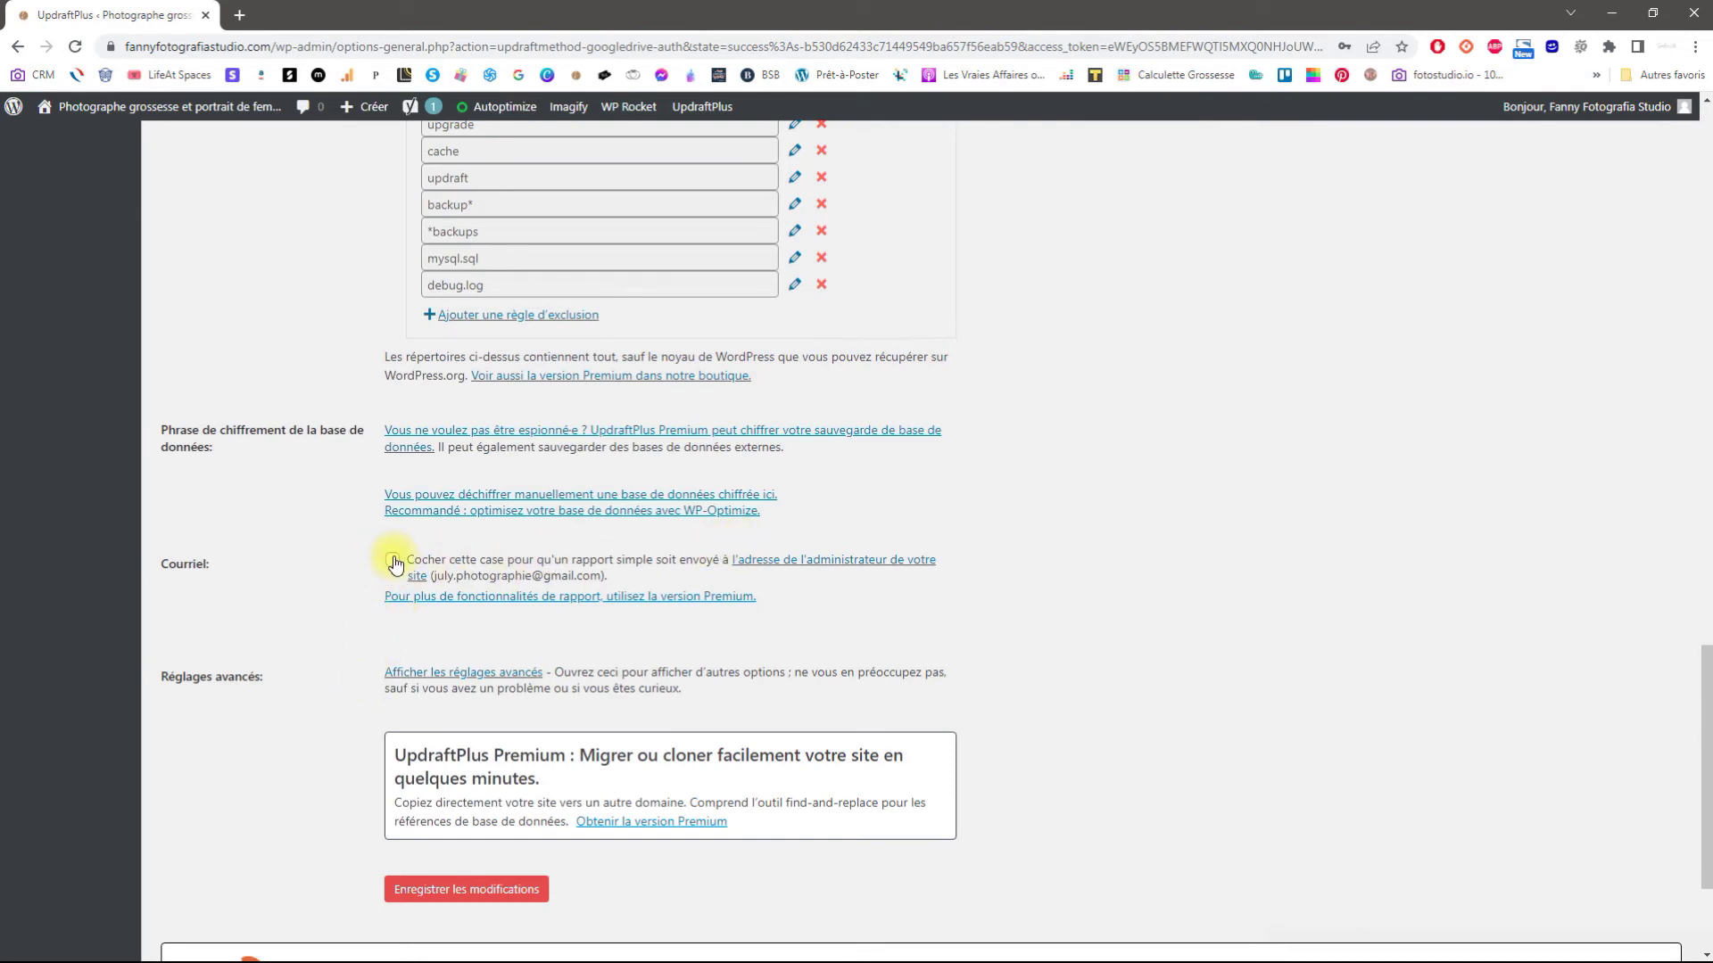
scroll(369, 639, down, 2)
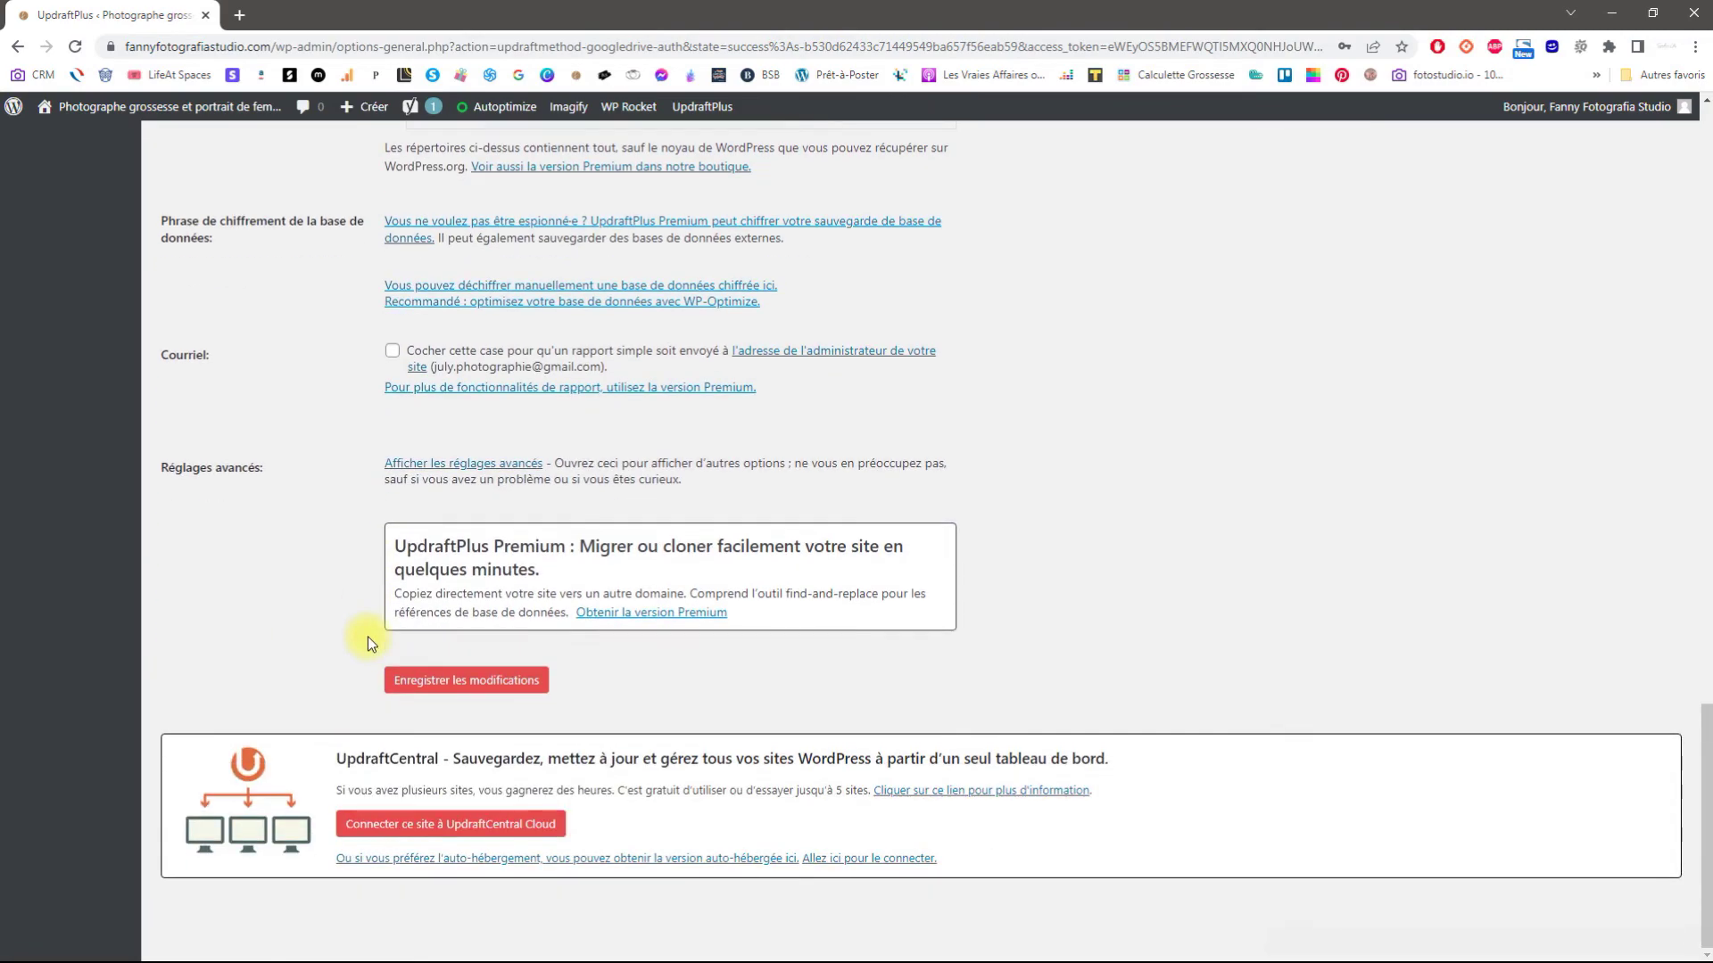
click(402, 678)
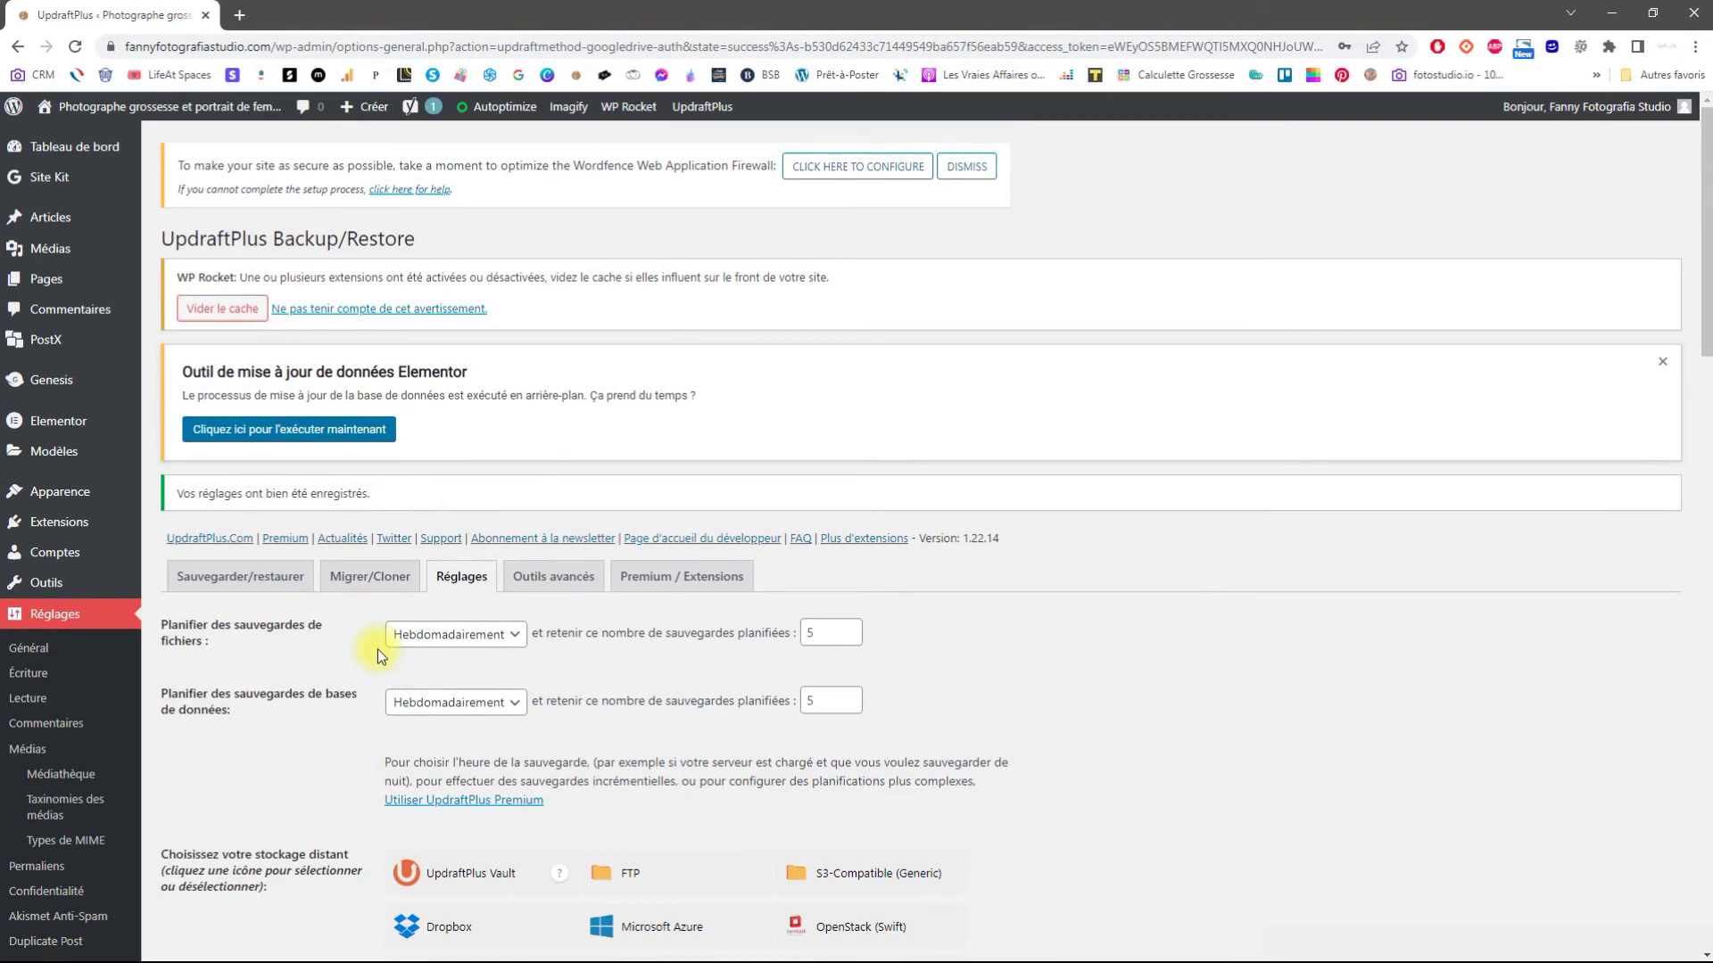
Run a manual backup including the database and files, sent to remote storage, and dismiss the completion message.
scroll(377, 650, down, 5)
scroll(377, 650, down, 2)
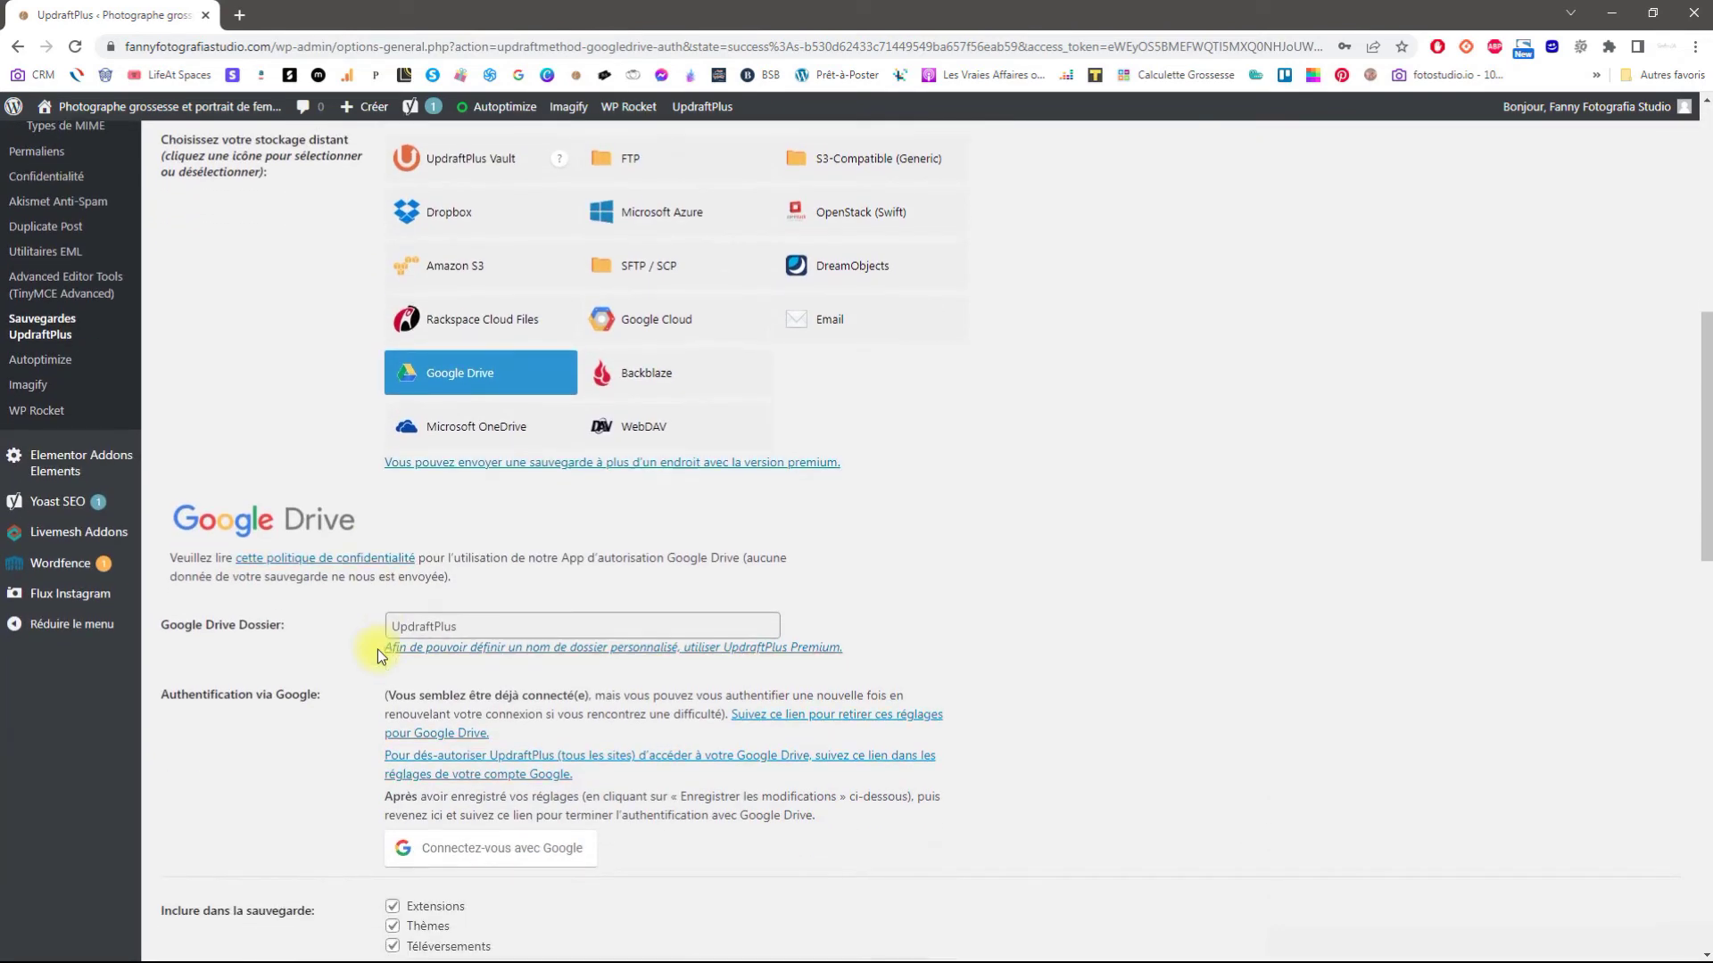
scroll(390, 673, down, 1)
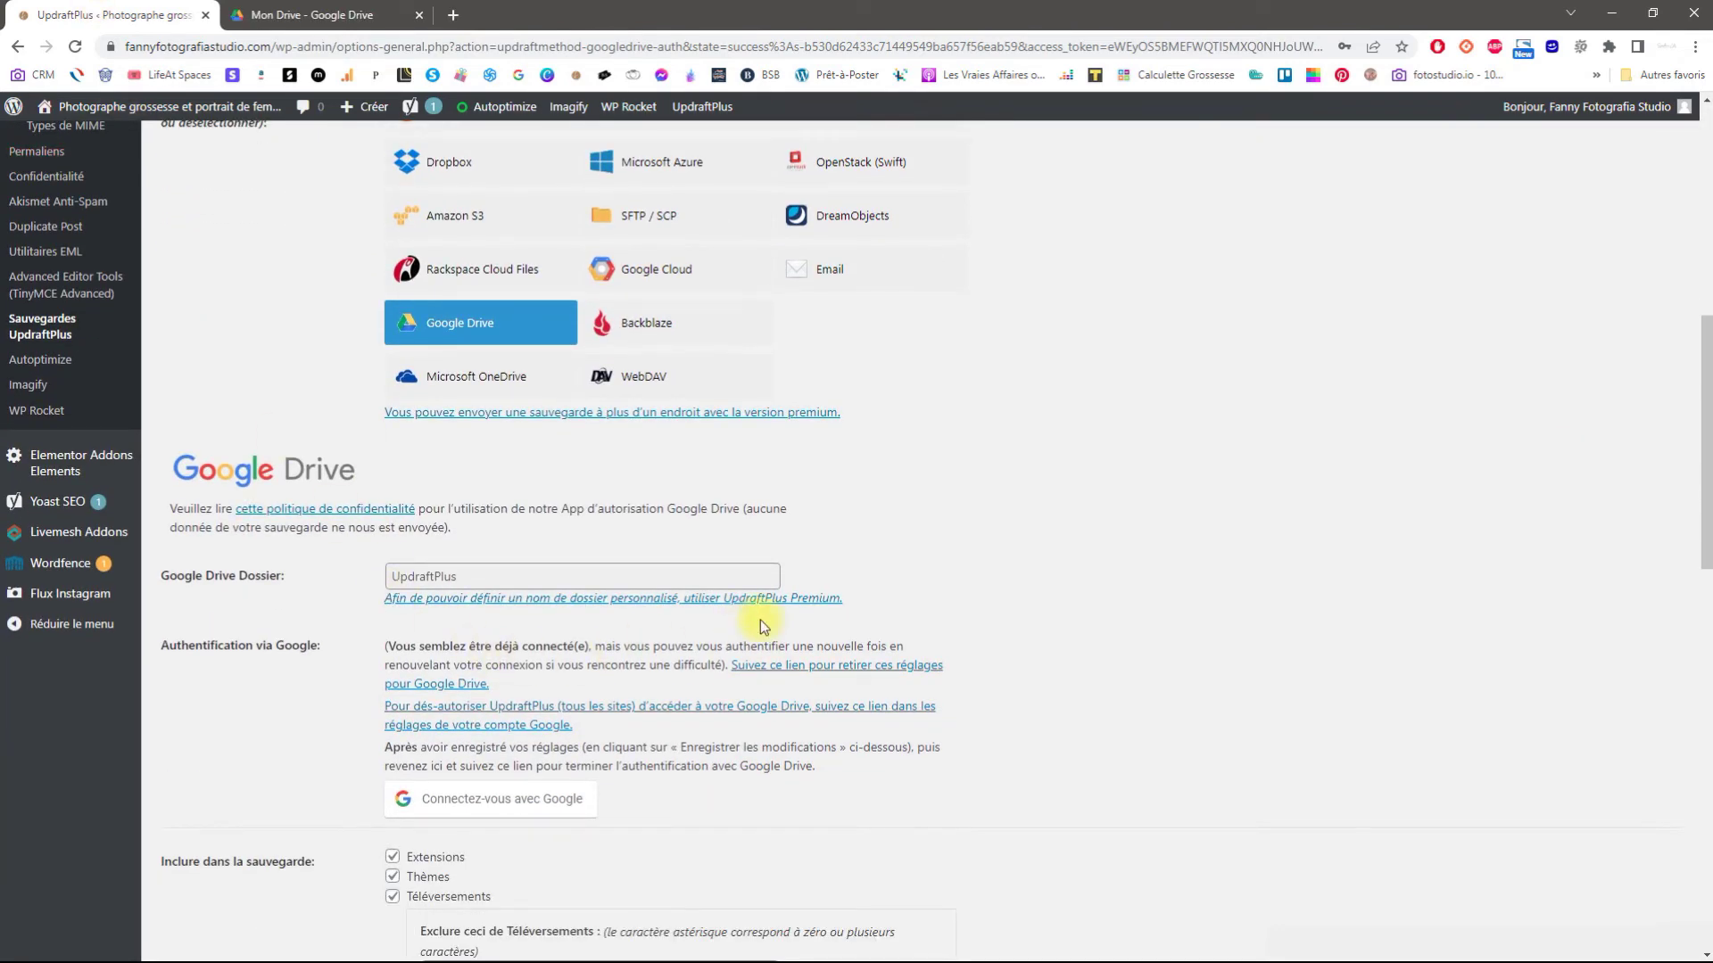
scroll(69, 428, up, 8)
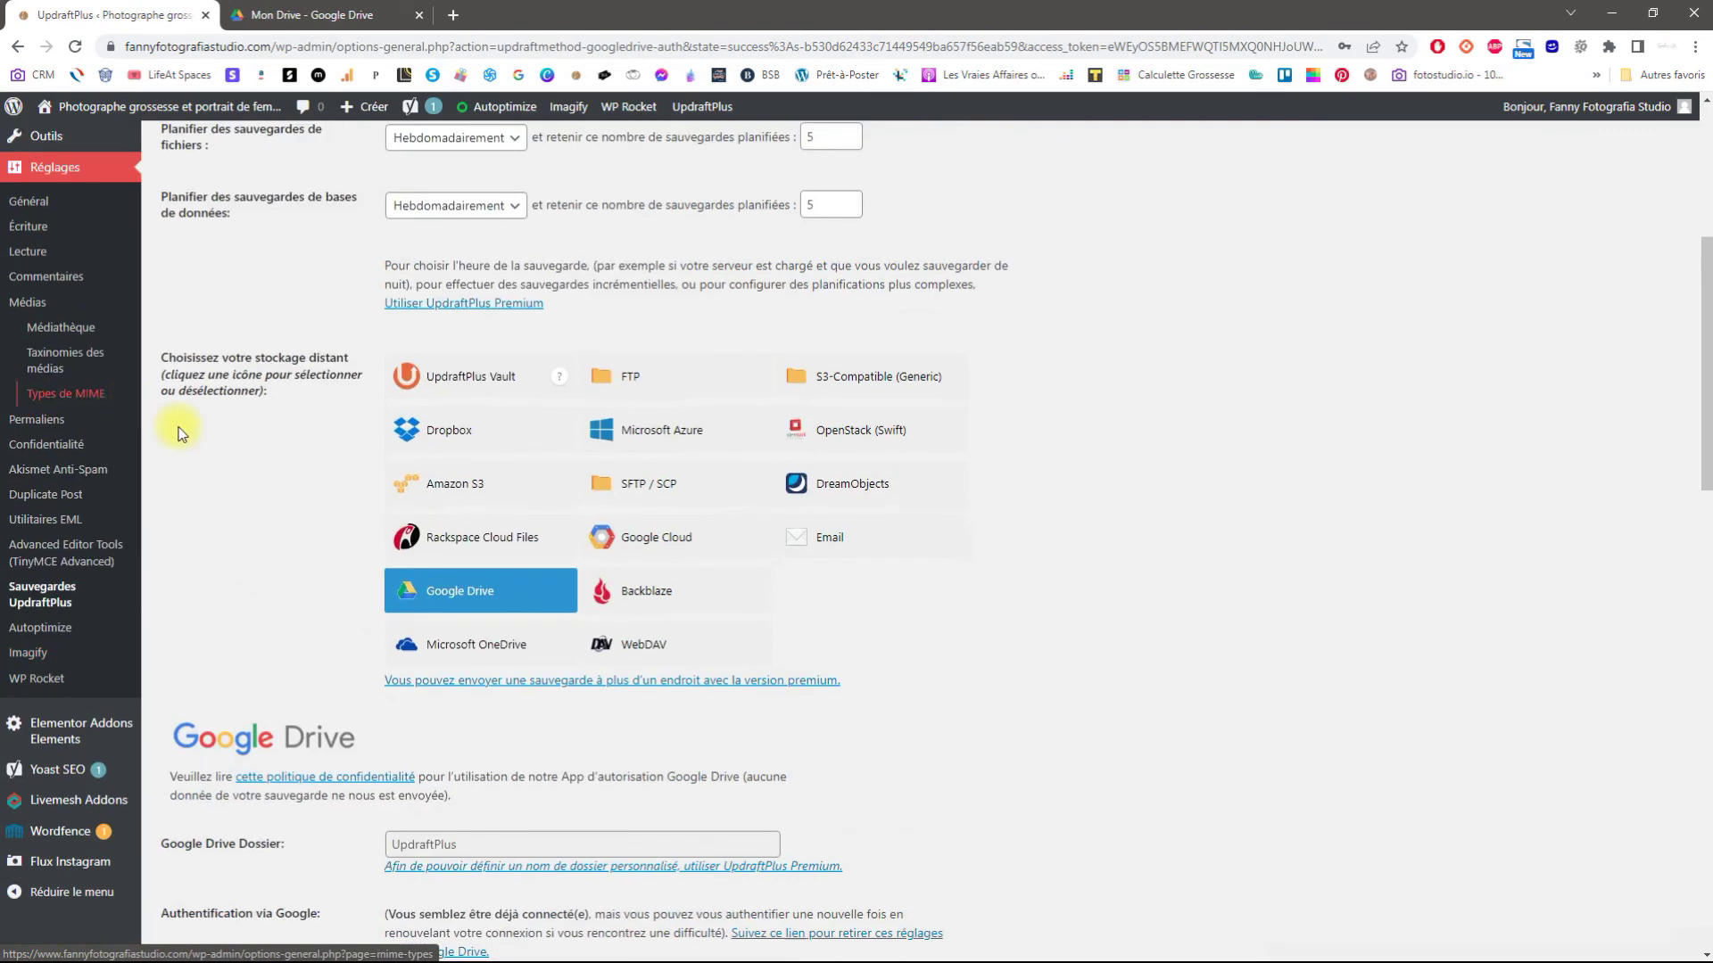
click(265, 538)
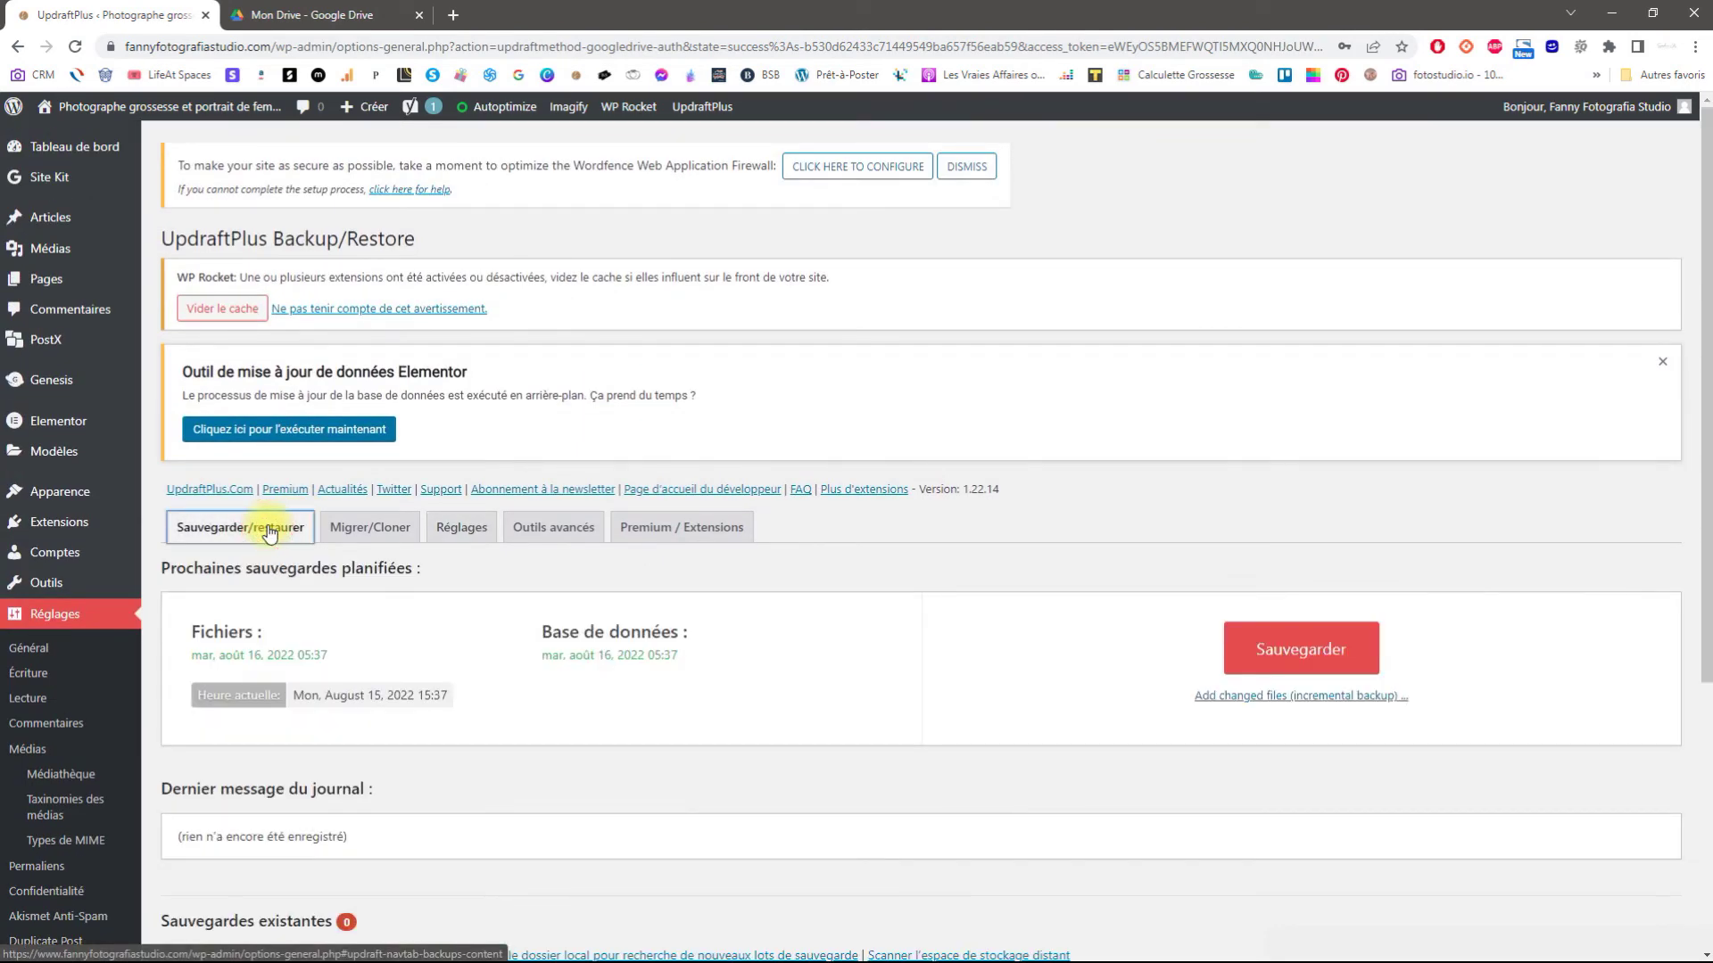
click(1272, 645)
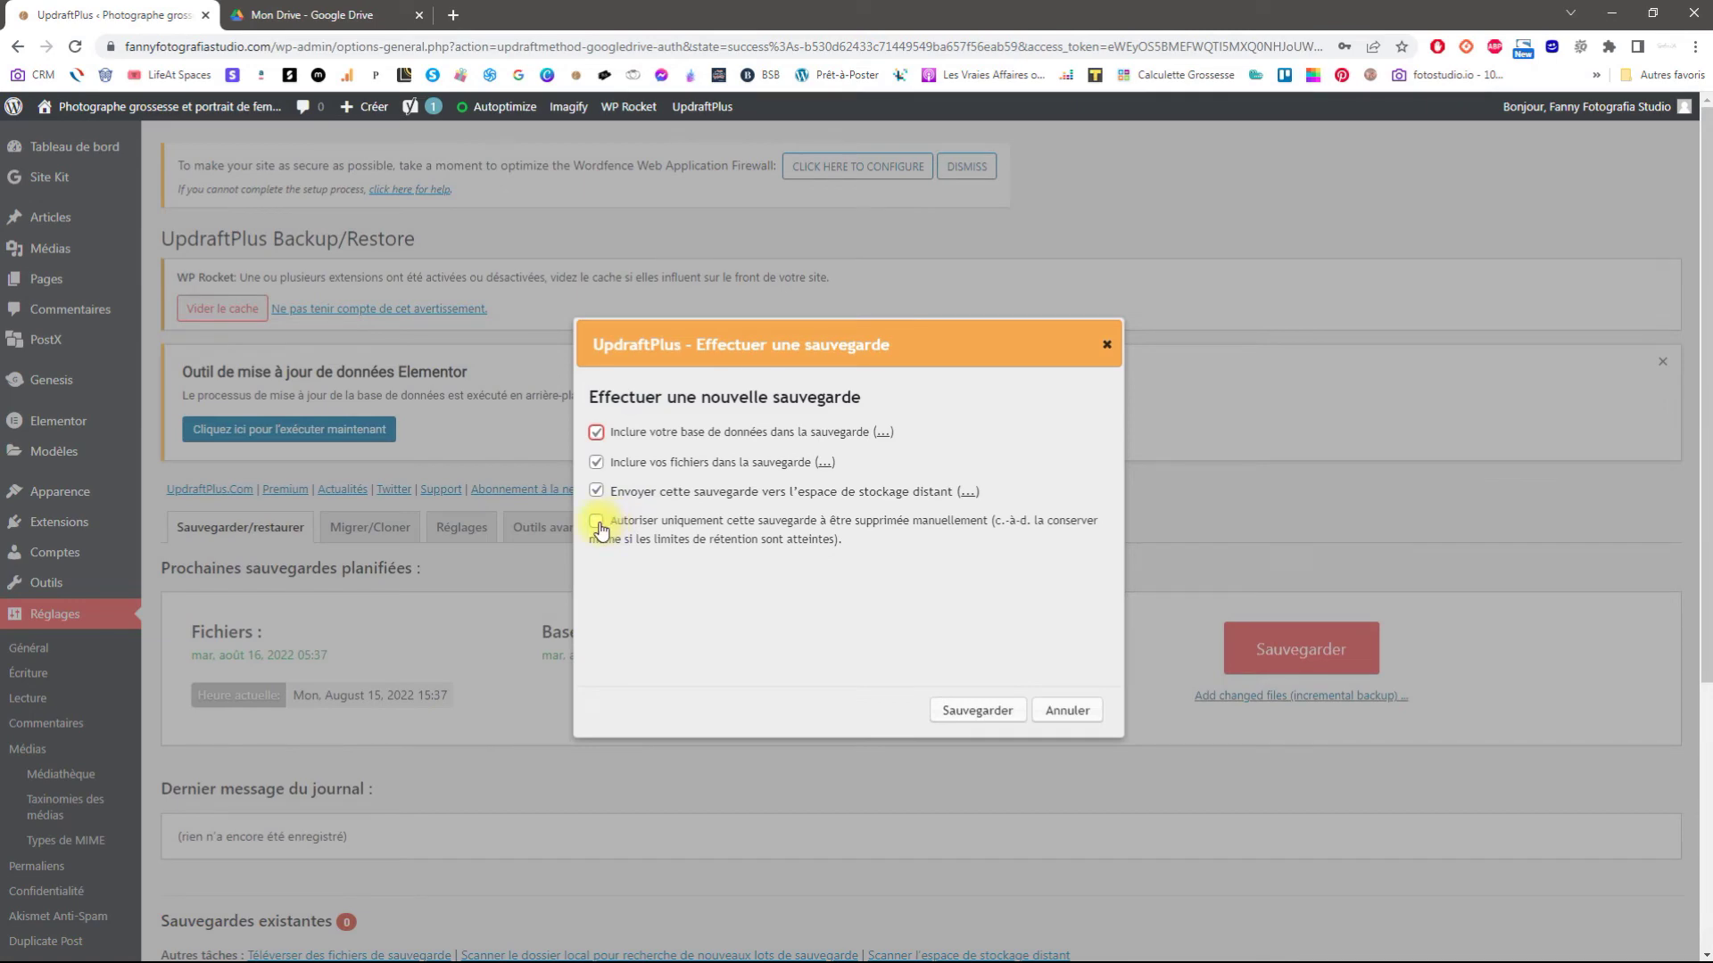
click(982, 710)
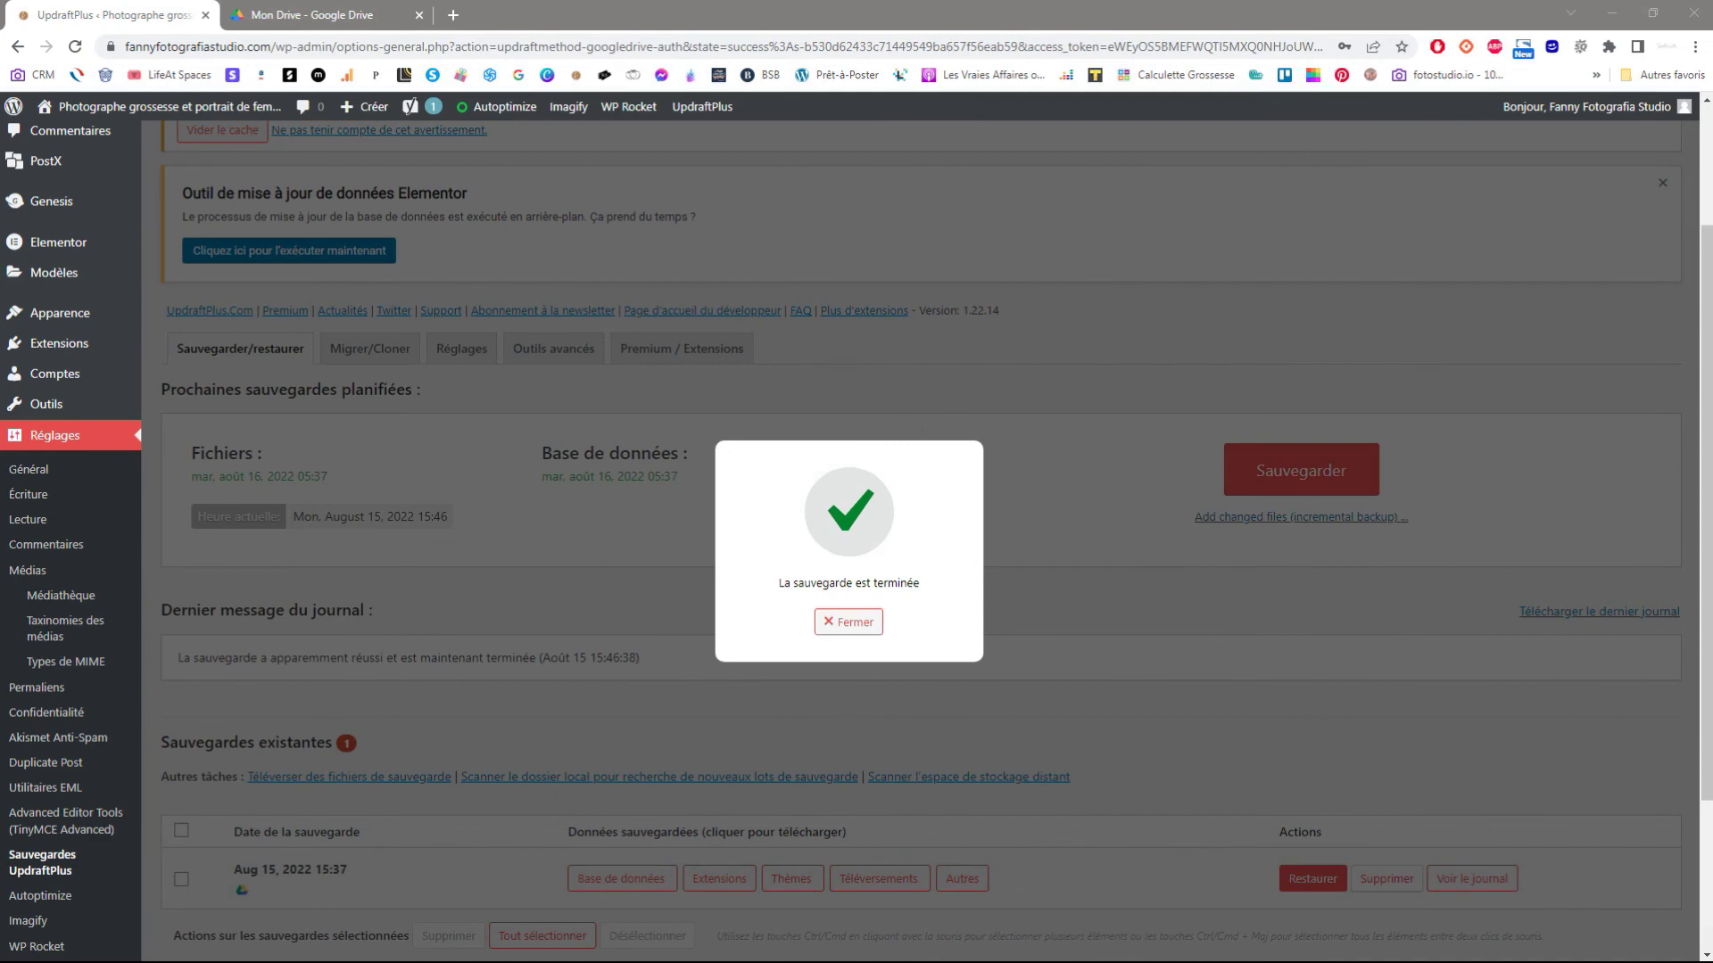
key(Escape)
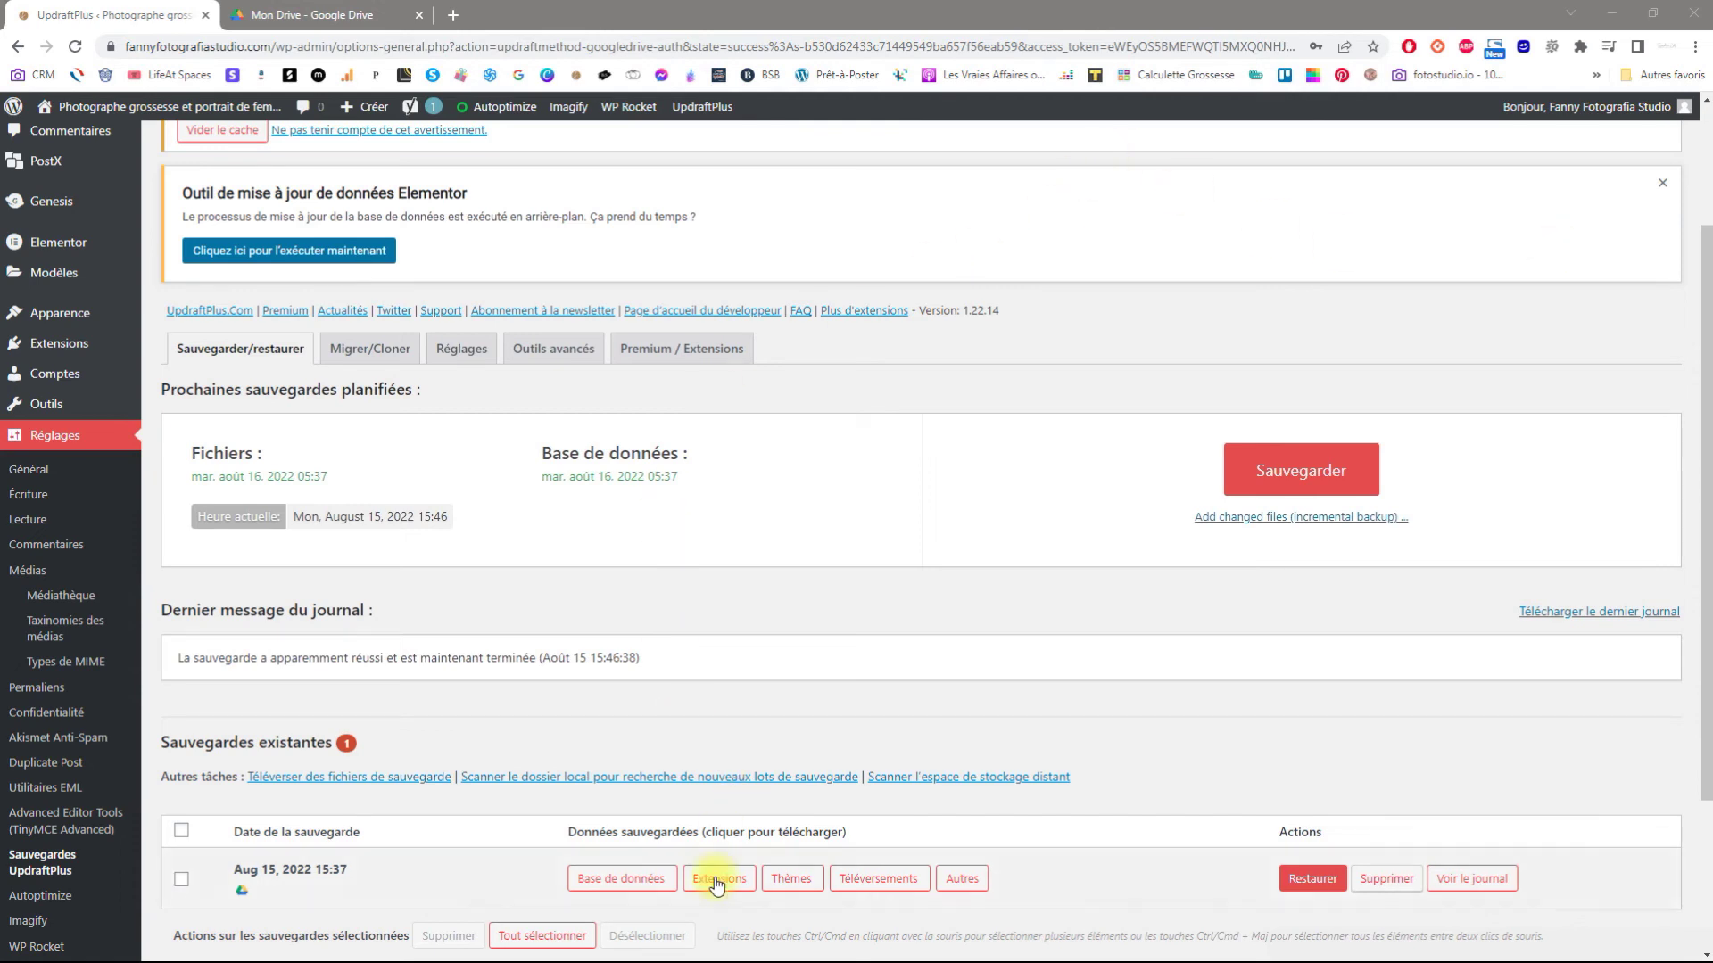
Switch to Google Drive, check the backup files in the UpdraftPlus folder, and return to the UpdraftPlus page before minimizing the browser.
click(366, 12)
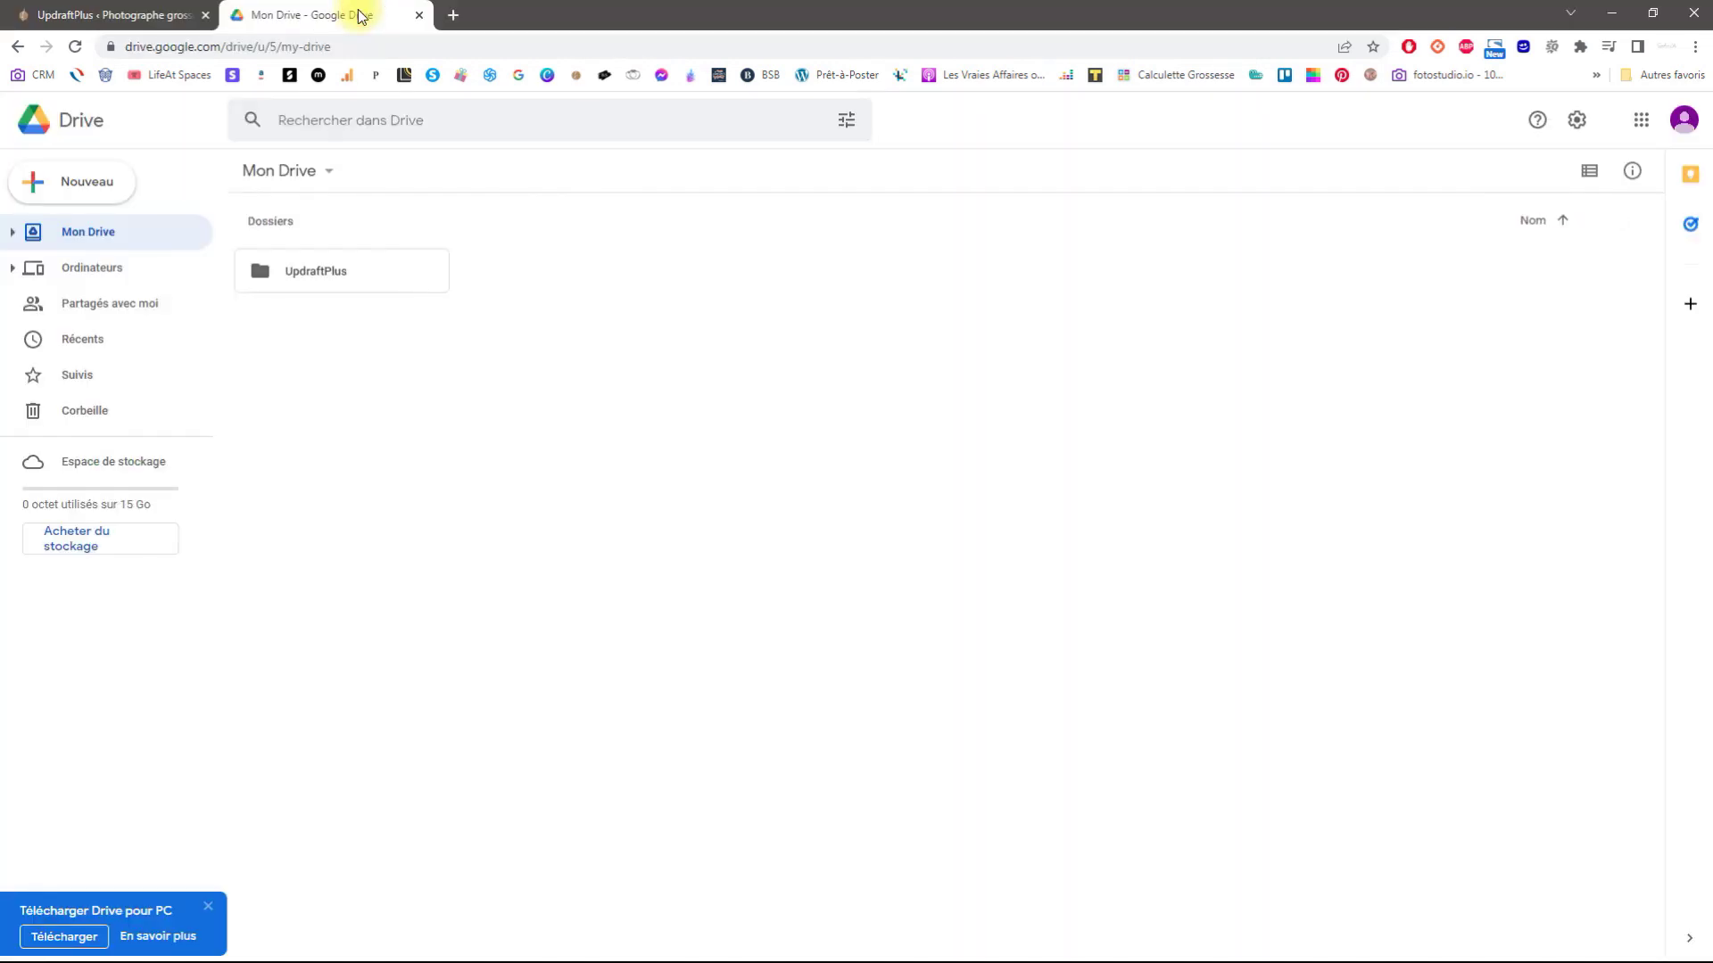
double_click(337, 271)
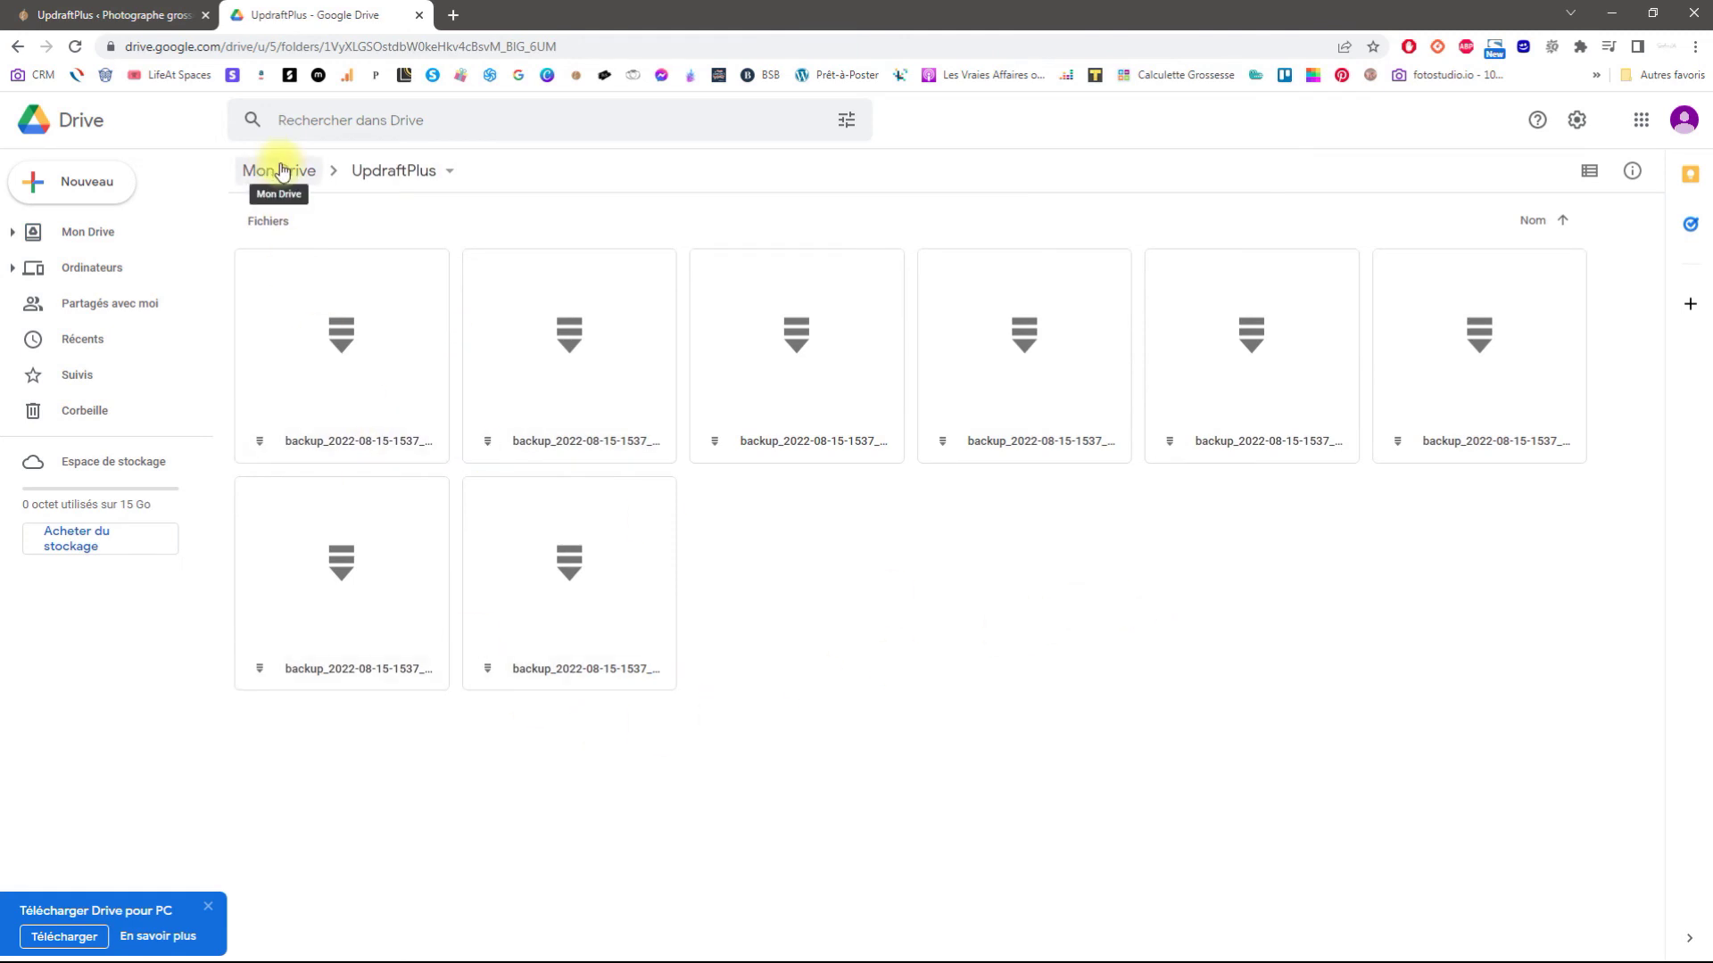
key(ctrl+1)
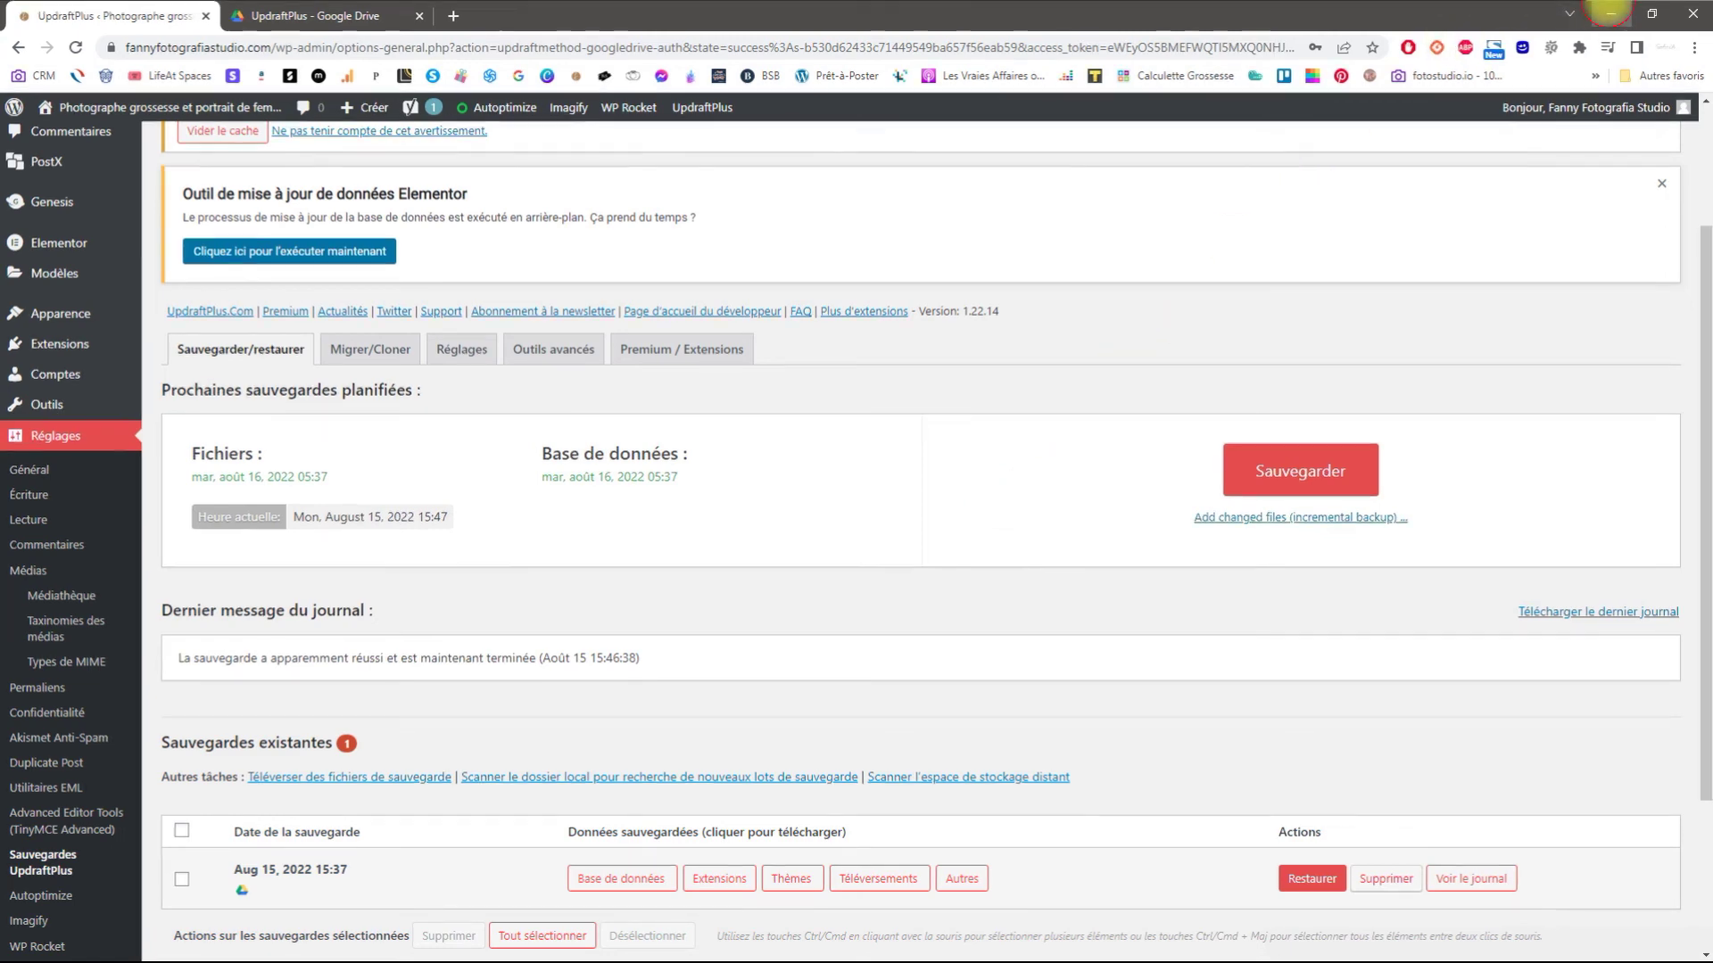
click(1610, 11)
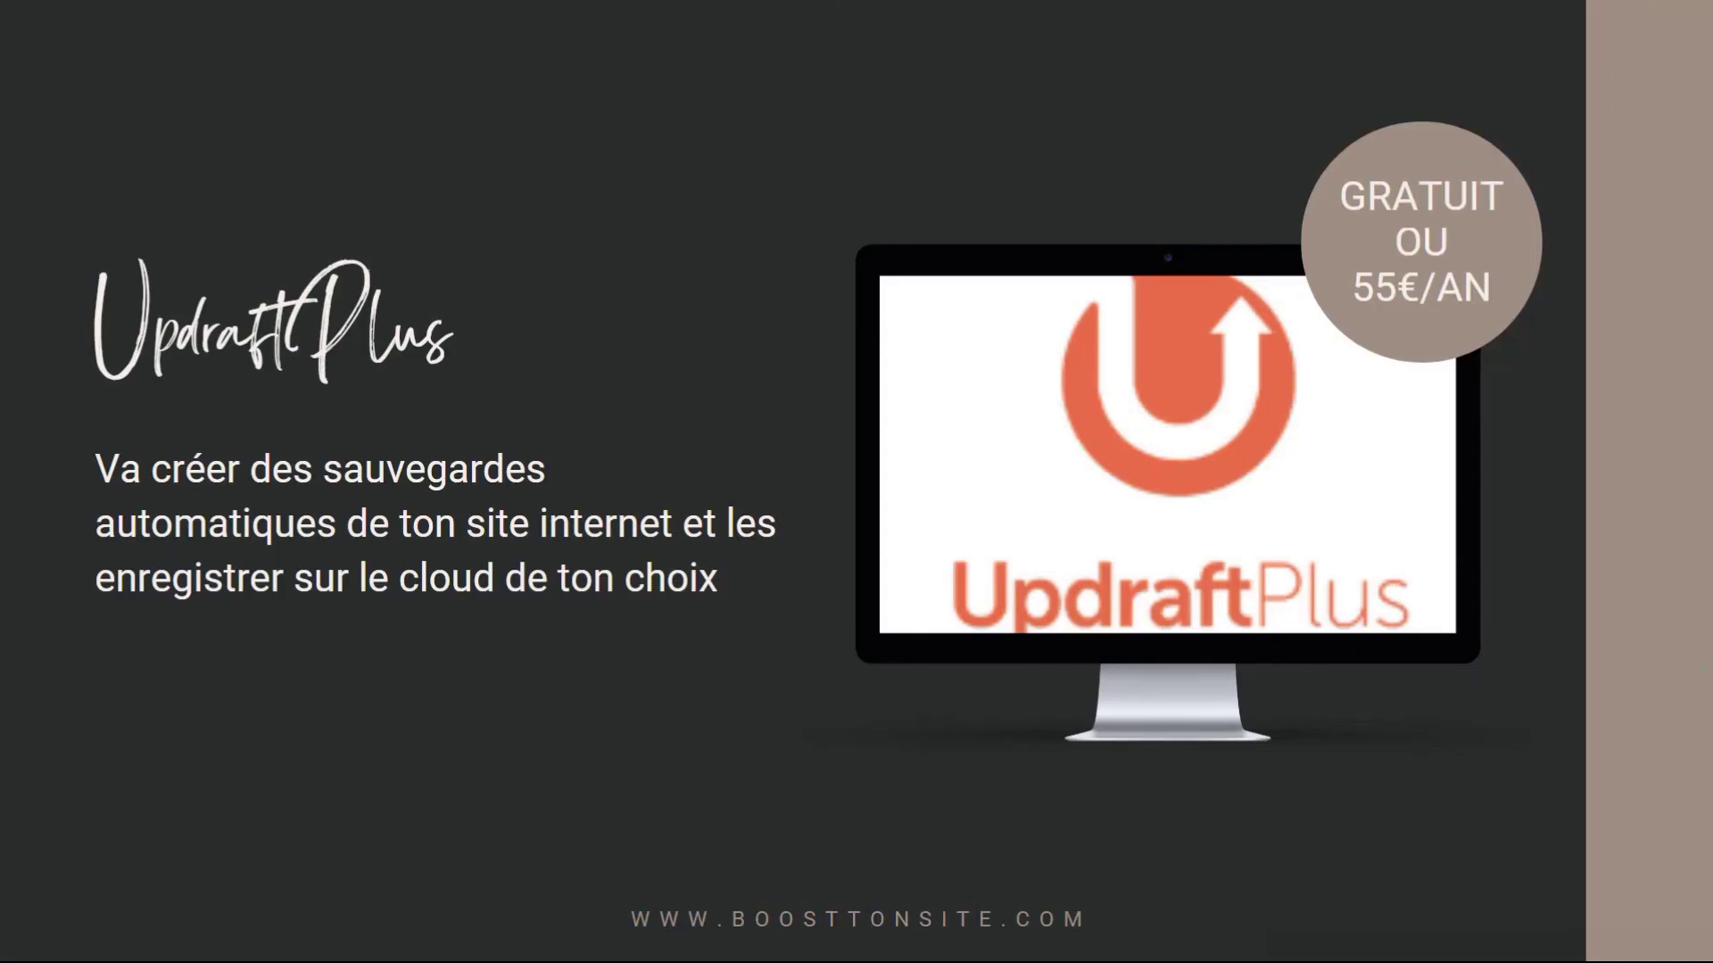